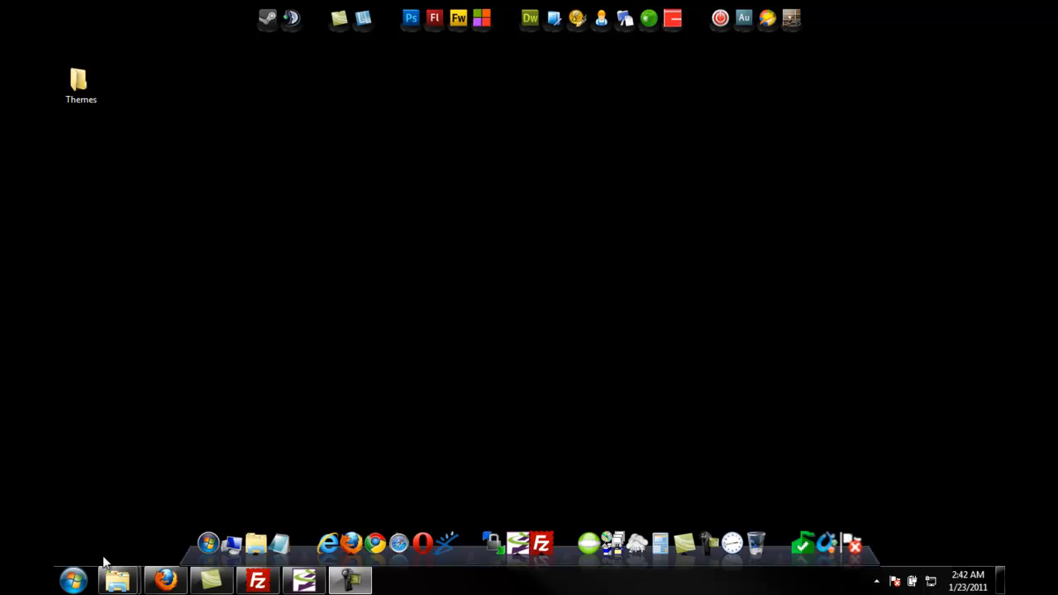
Step: Open the browser and scroll through the existing Nuke-Evolution test site's home page
click(165, 580)
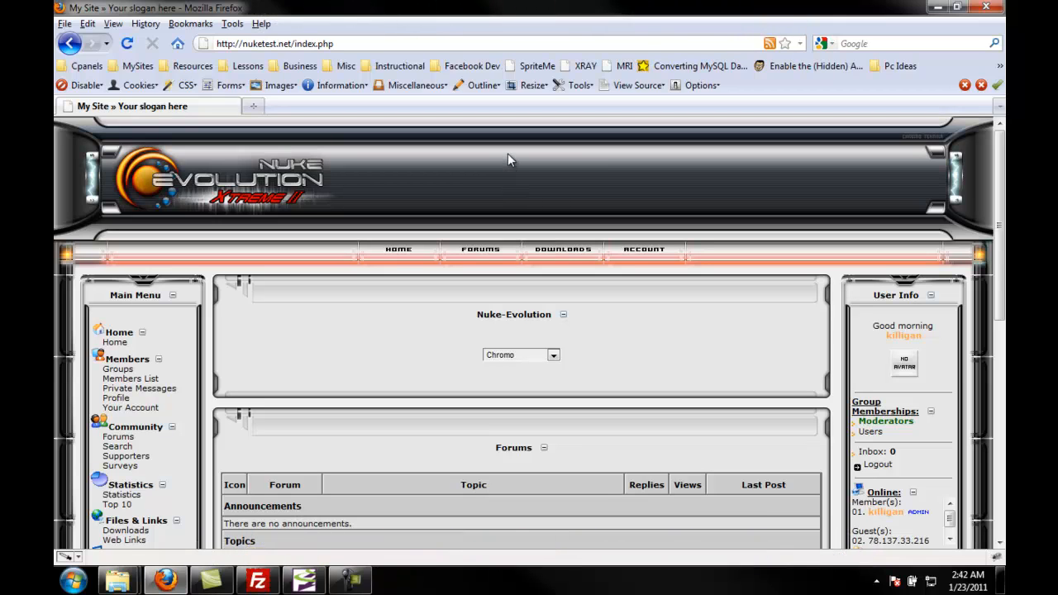
scroll(490, 252, down, 2)
scroll(484, 235, up, 2)
scroll(329, 253, down, 10)
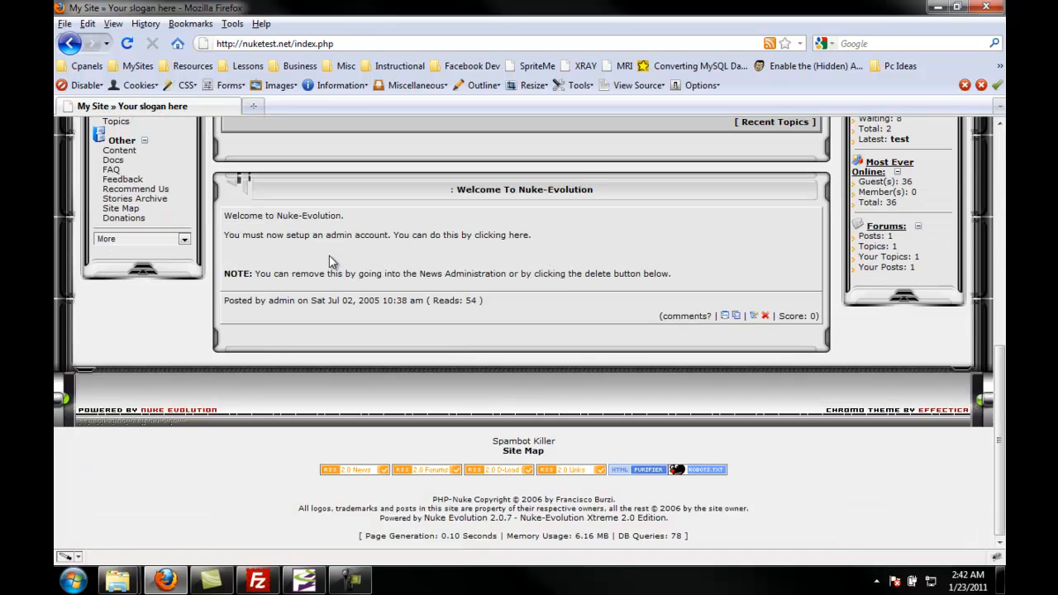
scroll(329, 254, up, 10)
Step: Open a new tab and go to the Nuke Evolution Xtreme site from the MySites bookmarks
double_click(321, 109)
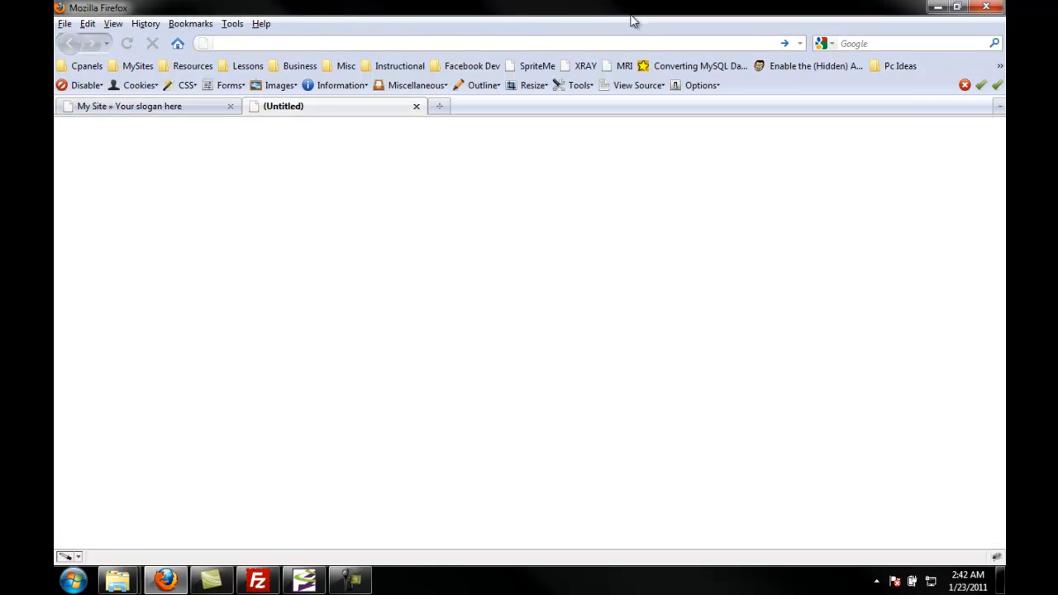
click(134, 66)
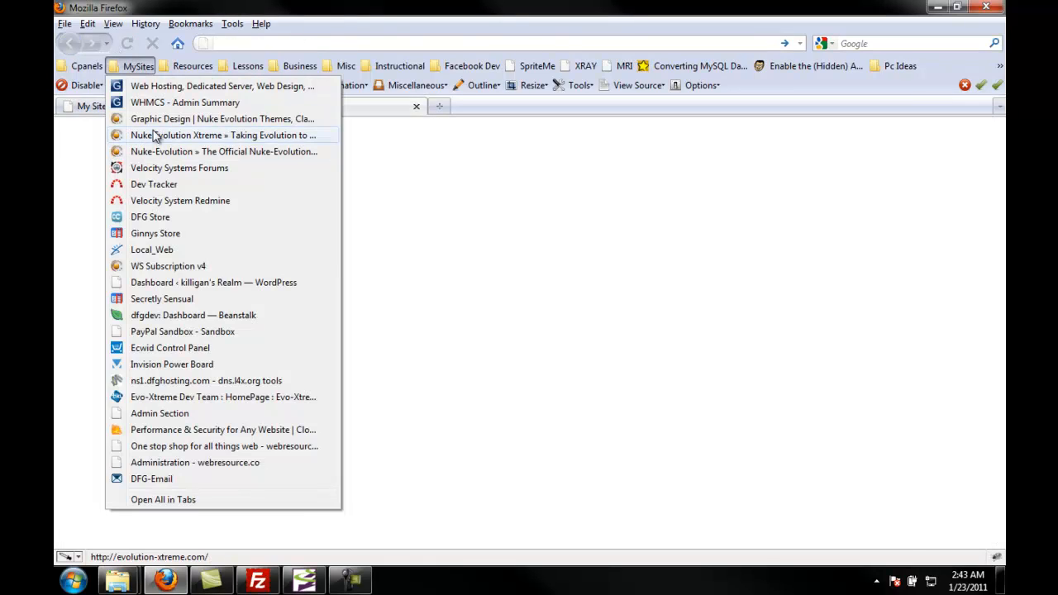
click(154, 137)
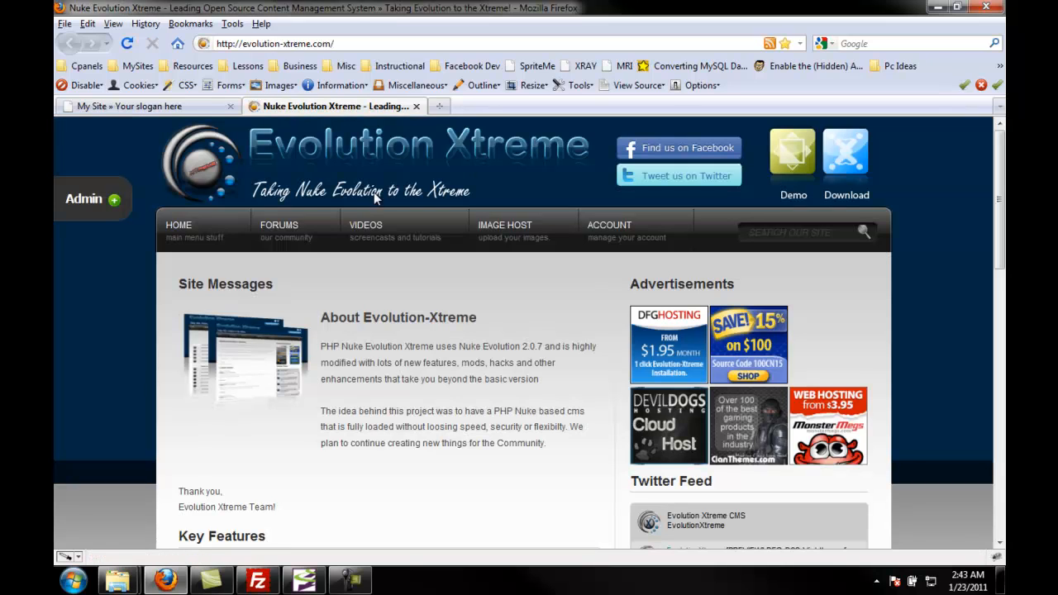
Step: Open the site's Downloads section and enter the Themes v2.0 - v2.0.9 category
mouse_move(207, 229)
click(195, 265)
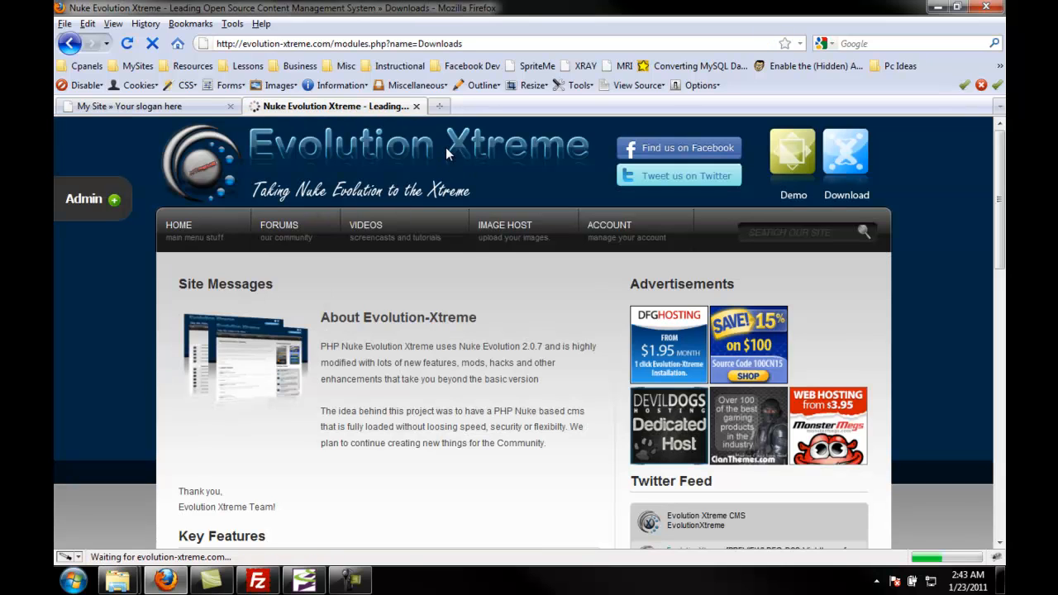
scroll(440, 146, down, 20)
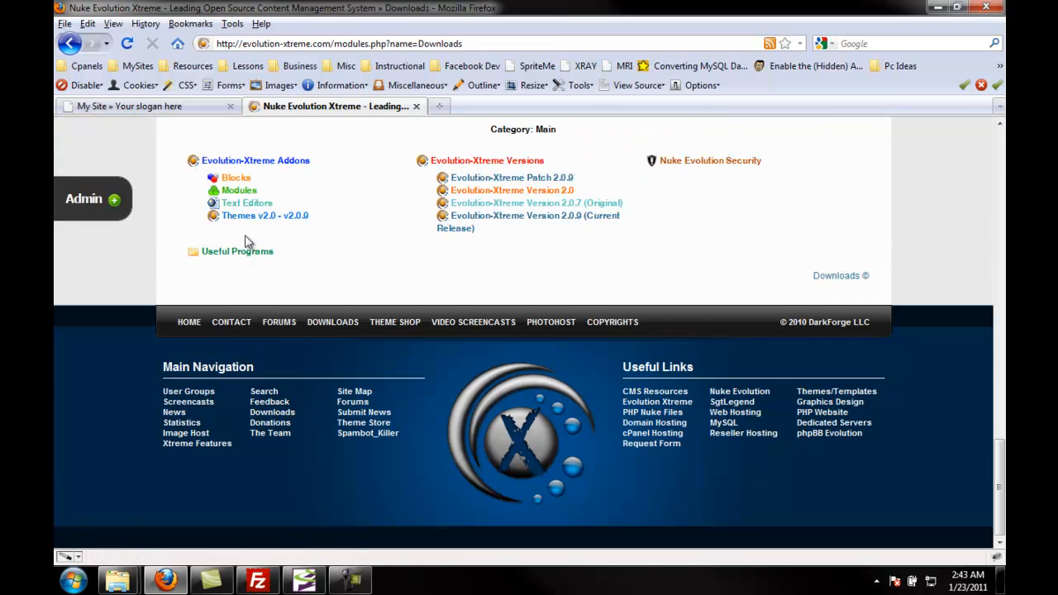
click(247, 217)
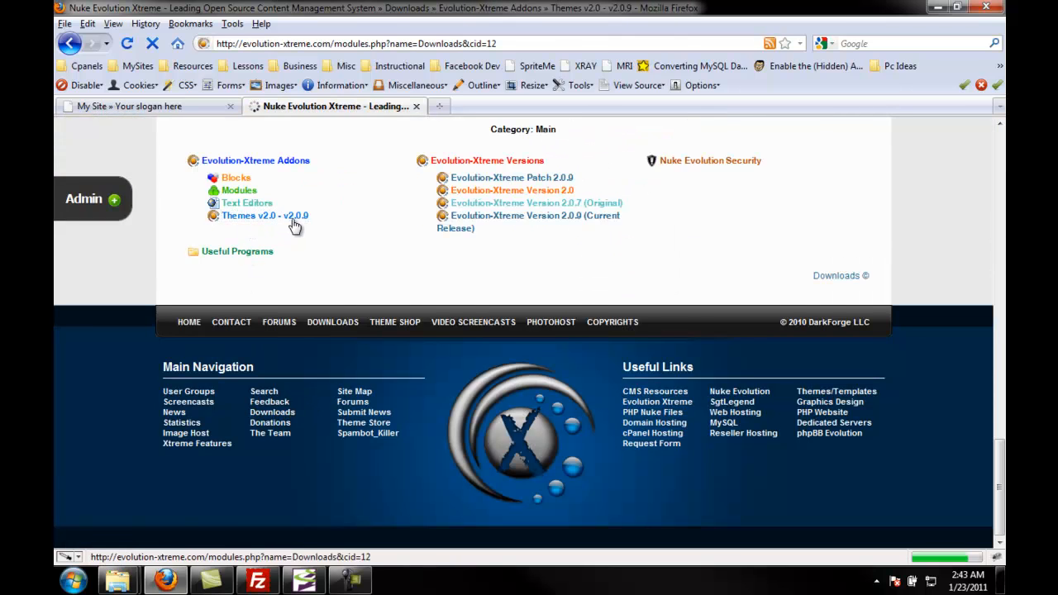
Step: Open the download page for the AD-Exodos theme
scroll(331, 228, down, 5)
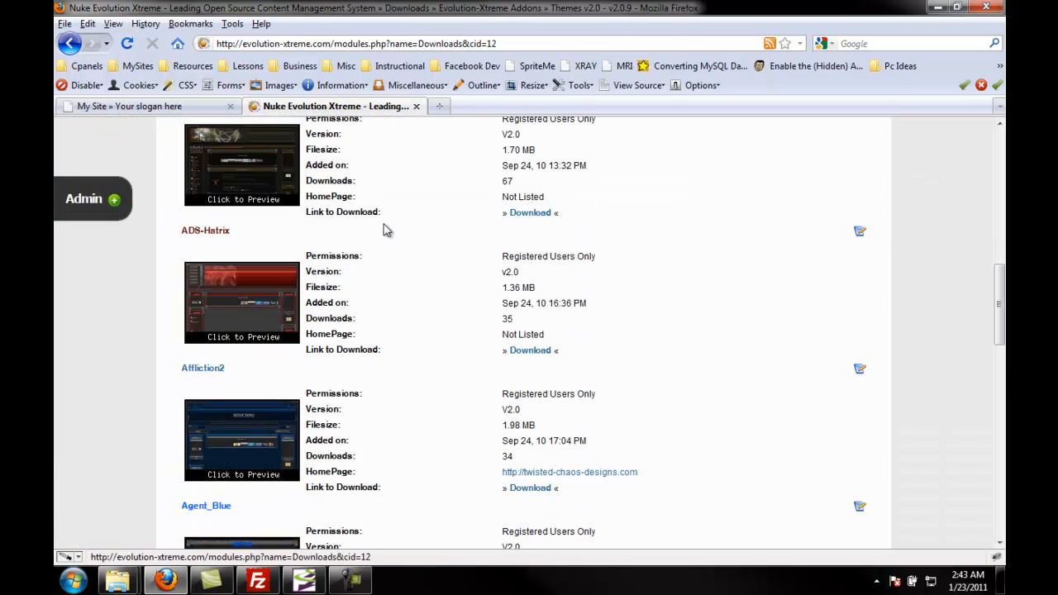
scroll(384, 230, up, 2)
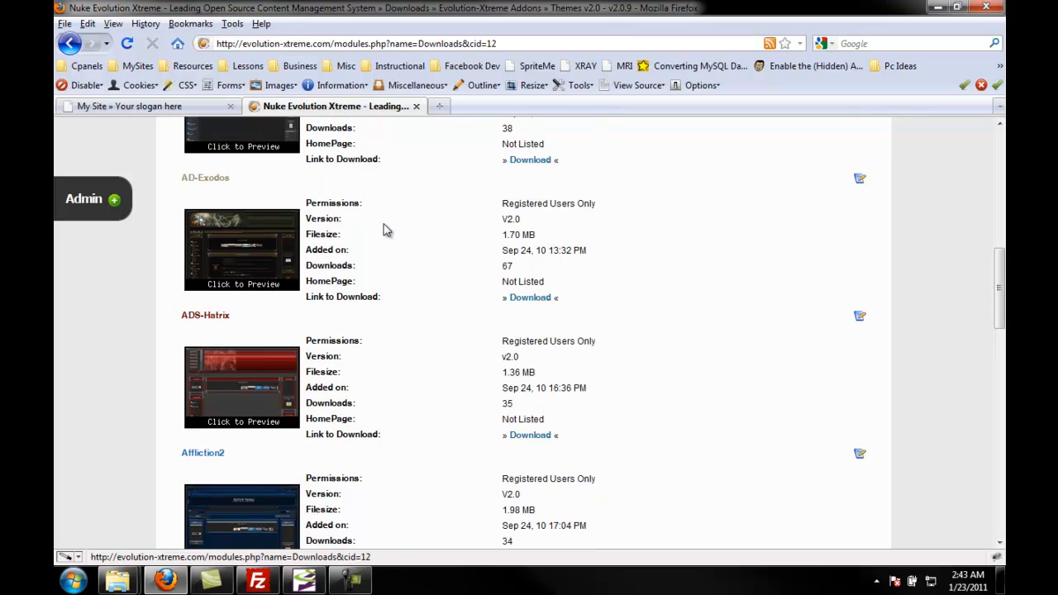
click(537, 299)
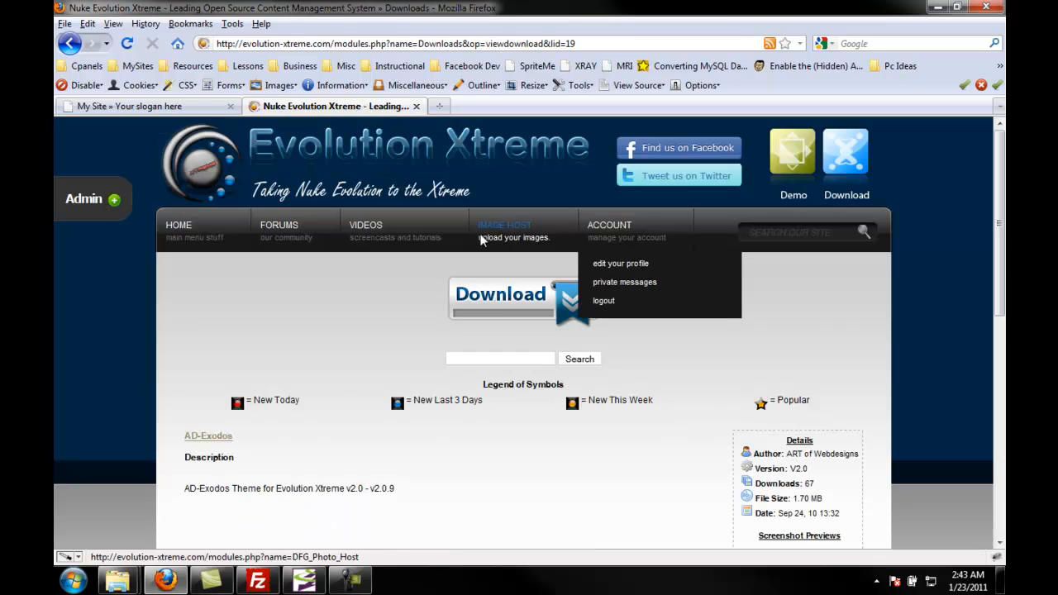
Step: Download the AD-Exodos theme zip, save it into the desktop Themes folder, and close the downloads window
scroll(432, 300, down, 10)
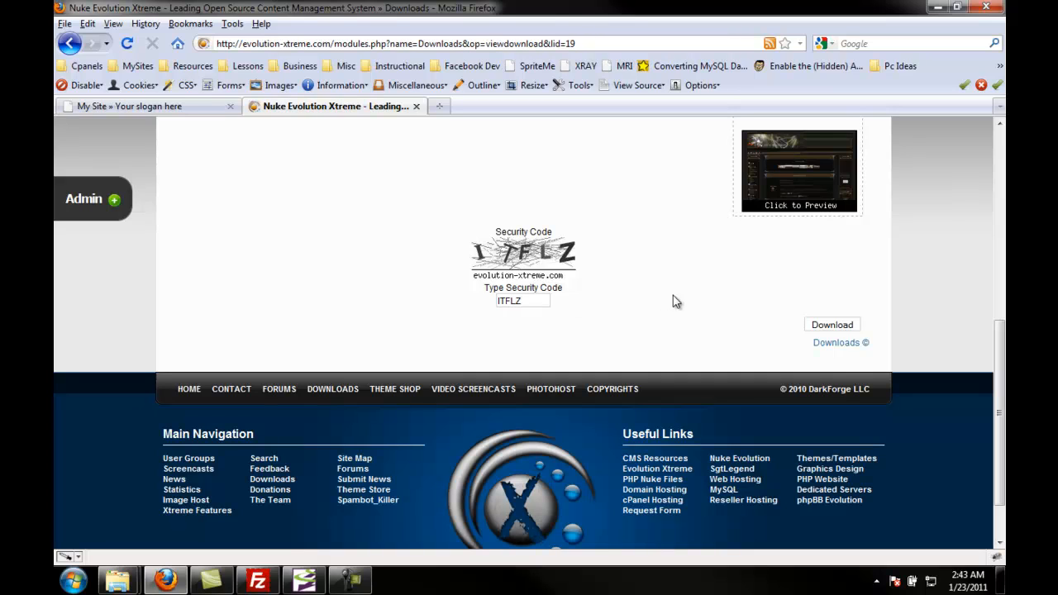
click(831, 325)
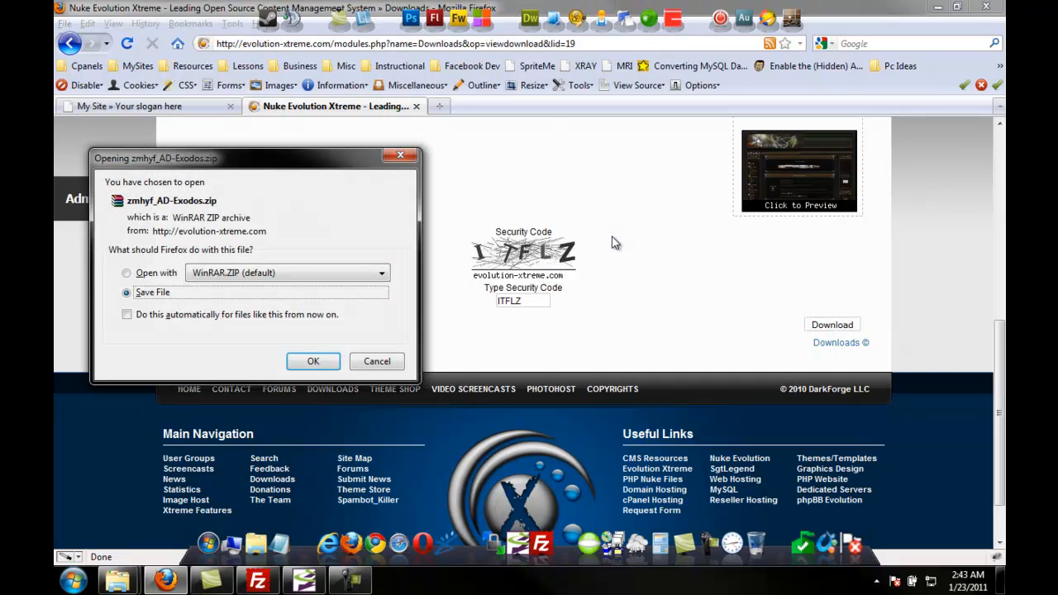
click(302, 356)
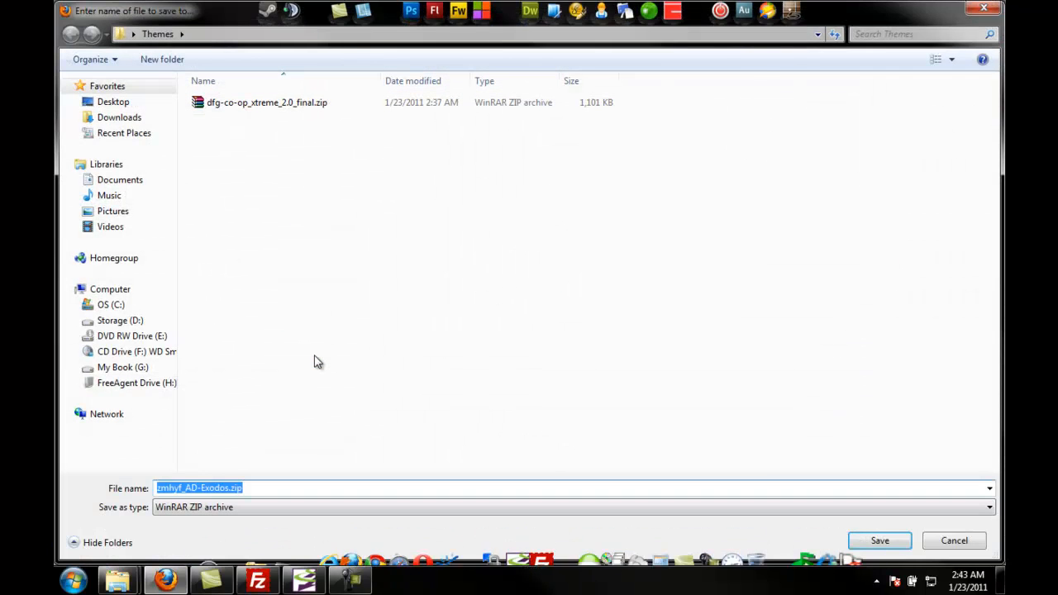
click(881, 540)
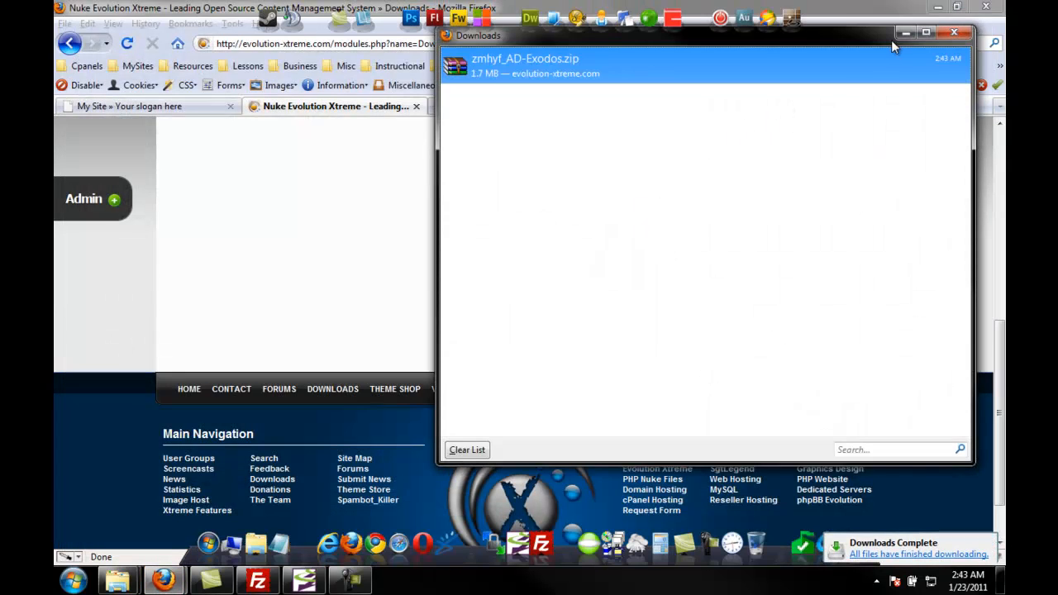
click(955, 34)
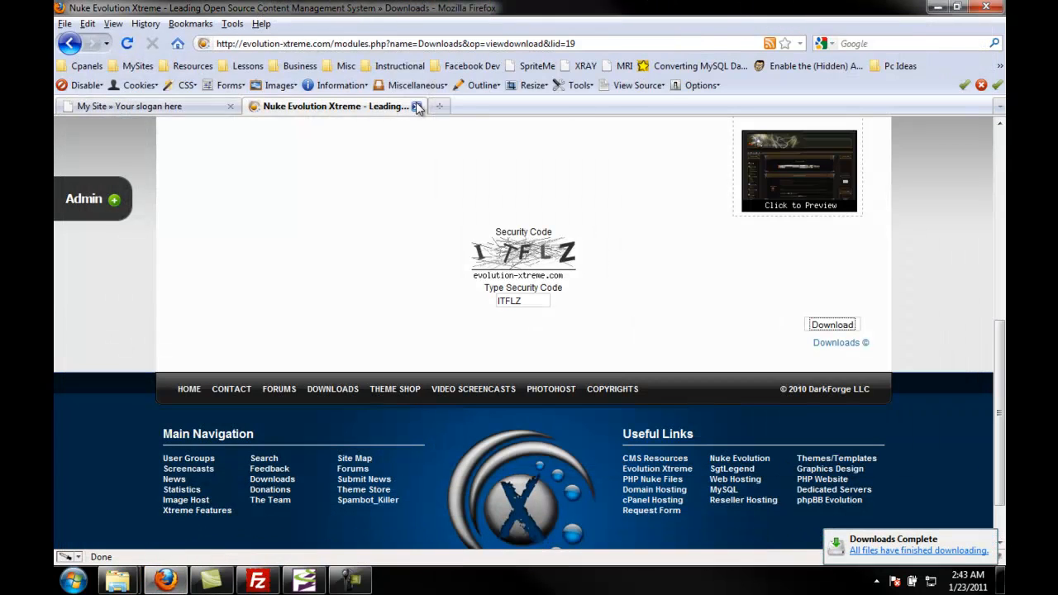
Step: Close the theme tab, minimize the browser and open the desktop Themes folder
click(415, 106)
click(940, 10)
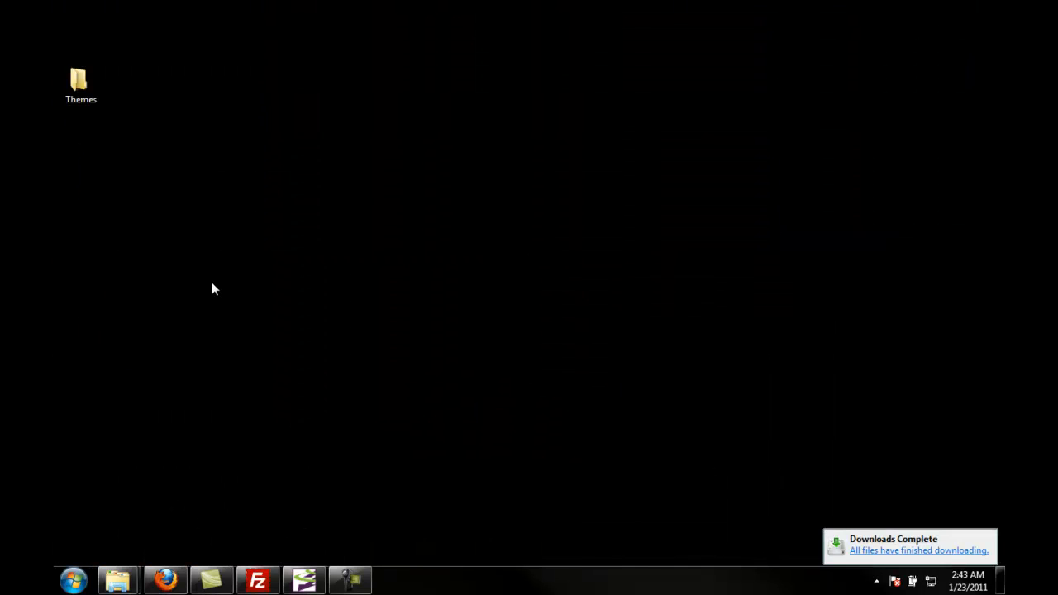
double_click(80, 83)
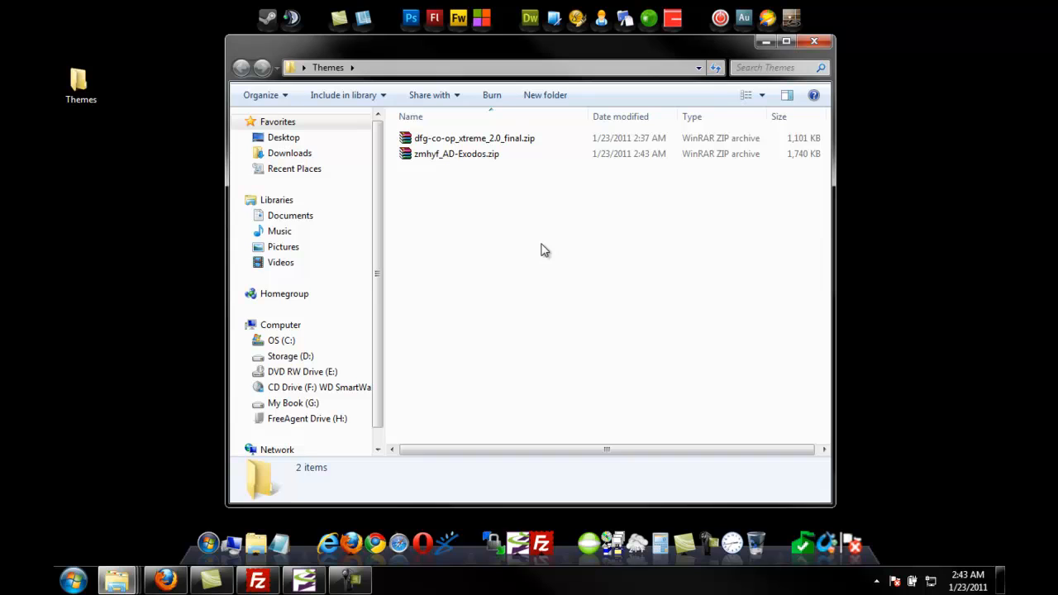
Step: Extract zmhyf_AD-Exodos.zip with WinRAR into its default folder inside Themes, then close WinRAR
double_click(450, 157)
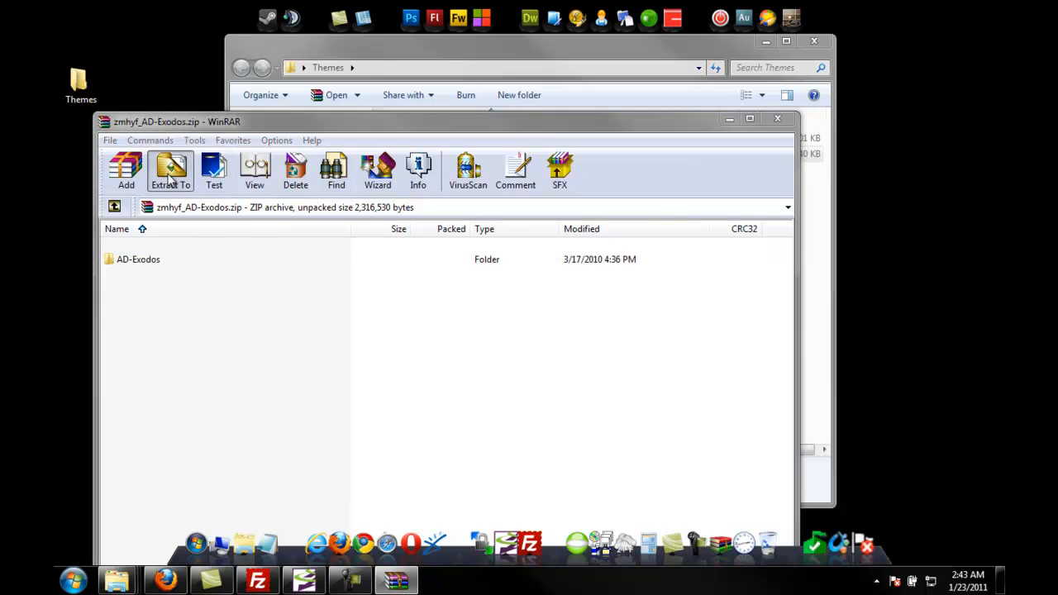
click(170, 178)
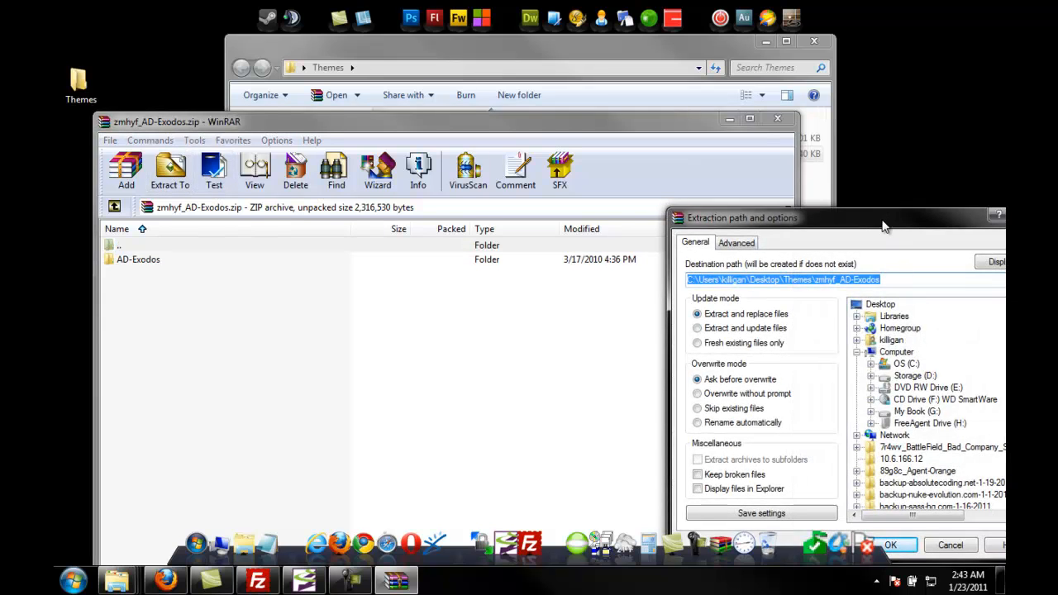
drag(882, 226, 557, 112)
click(566, 426)
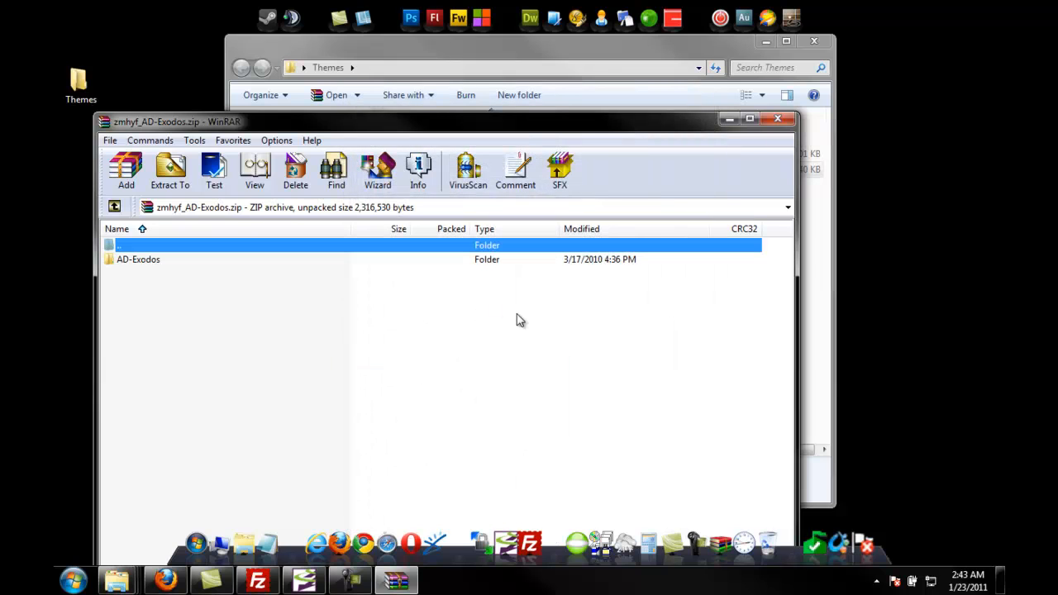
drag(586, 124, 580, 99)
drag(119, 81, 278, 188)
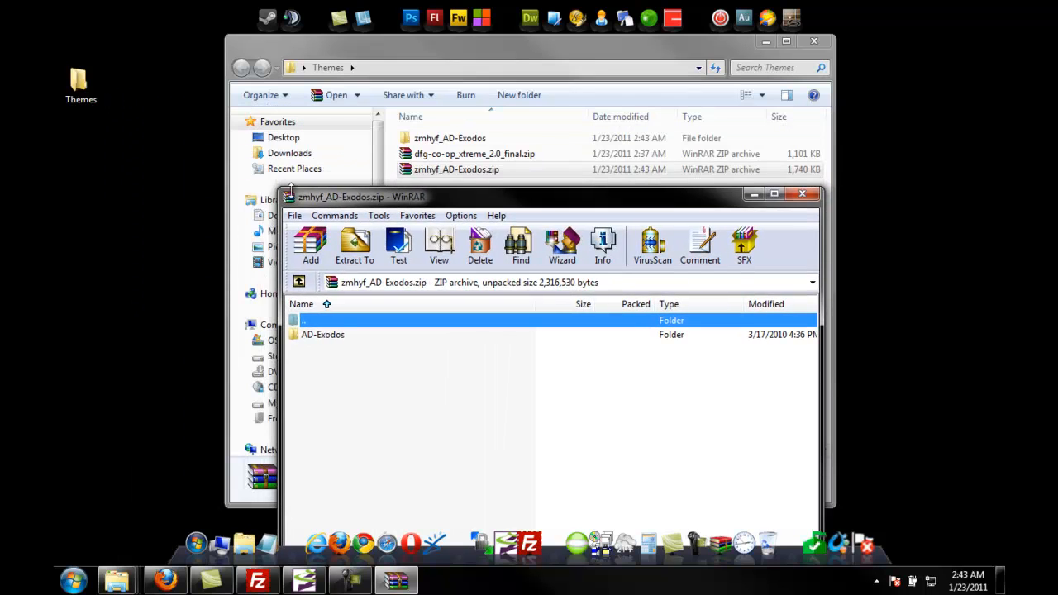
drag(420, 197, 405, 66)
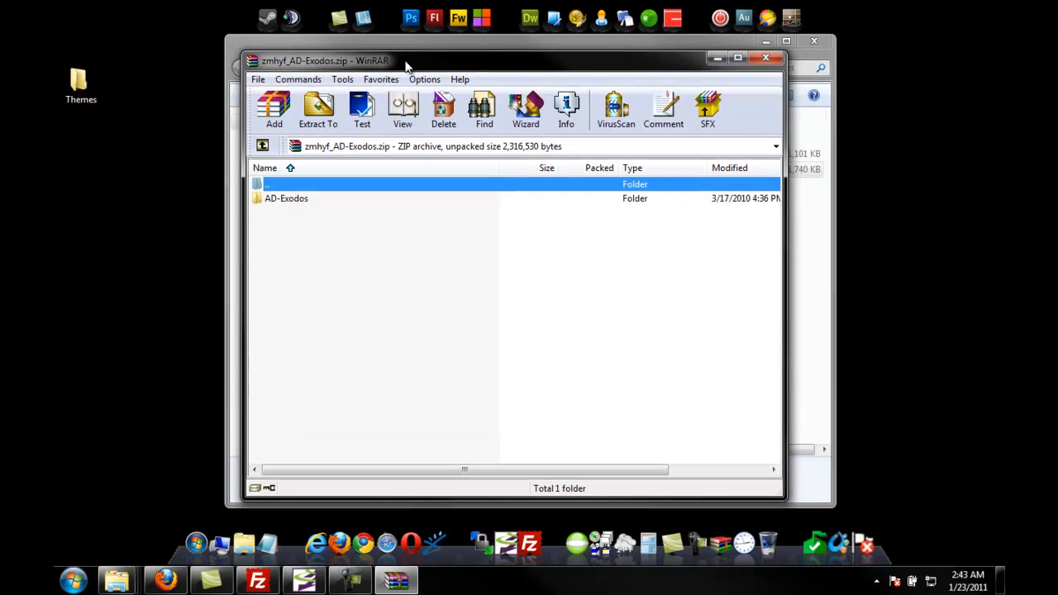
click(765, 58)
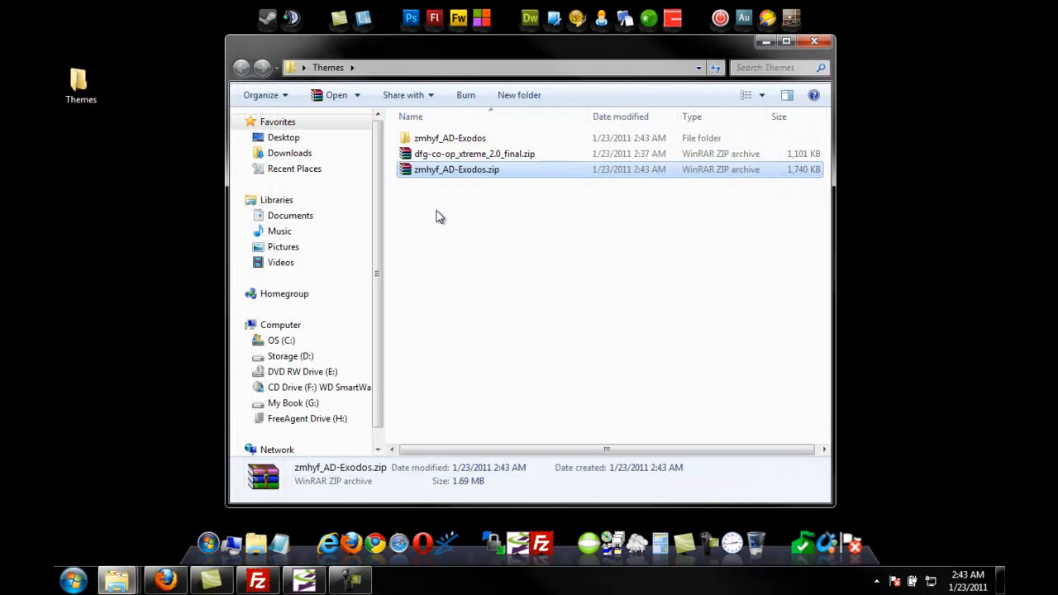
Step: Extract dfg-co-op_xtreme_2.0_final.zip with WinRAR into its default folder inside Themes, then close WinRAR
double_click(465, 155)
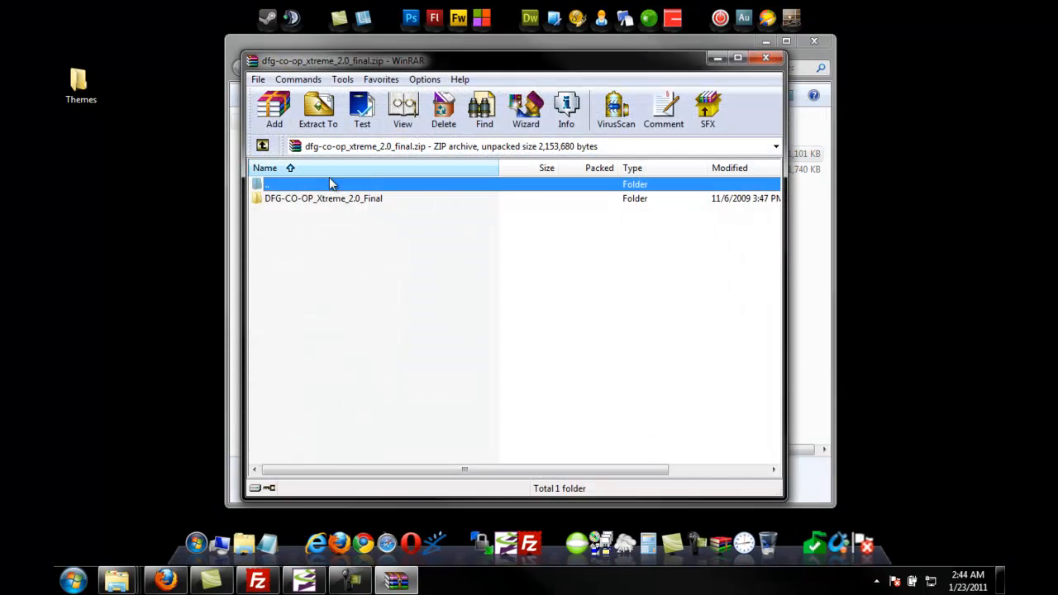
click(314, 116)
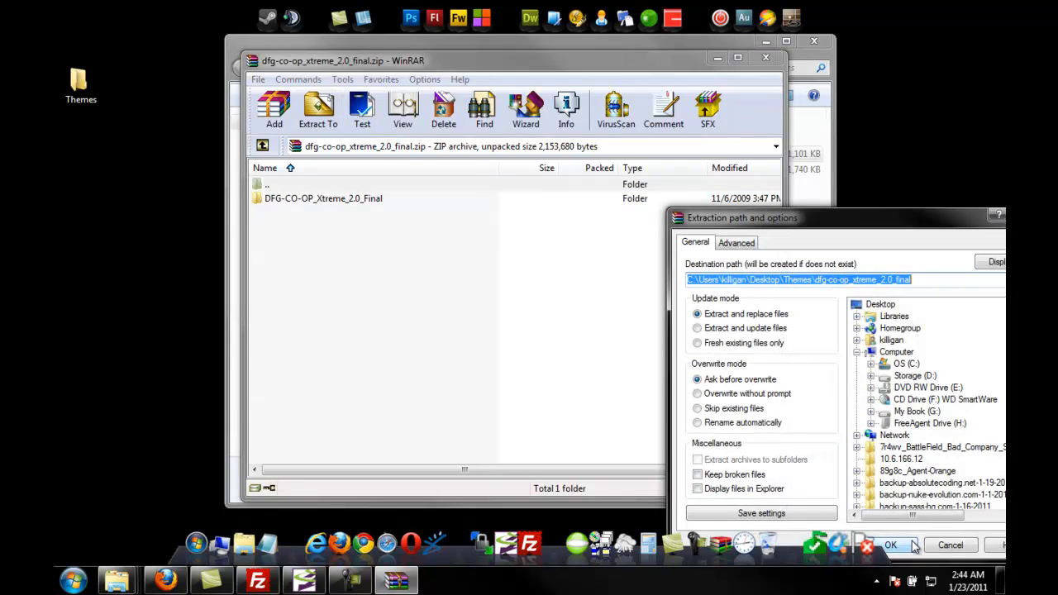
drag(894, 214, 618, 100)
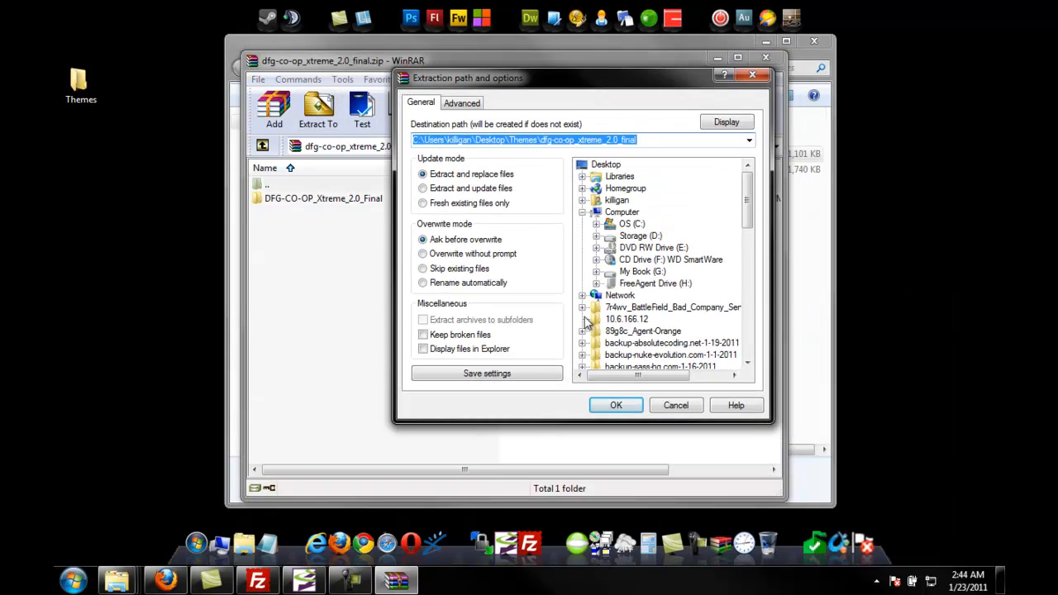
click(621, 404)
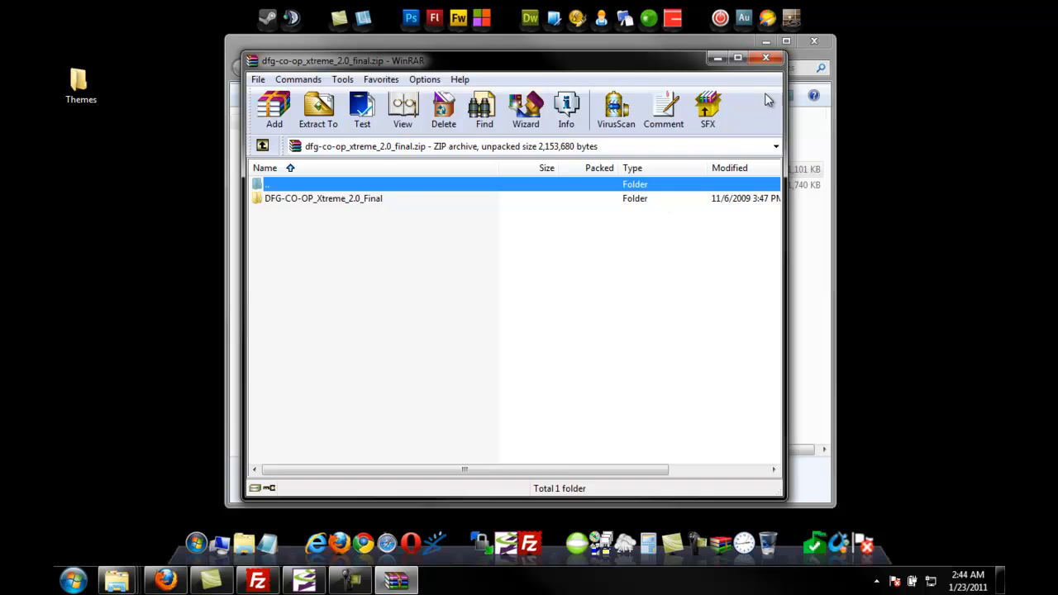
click(766, 58)
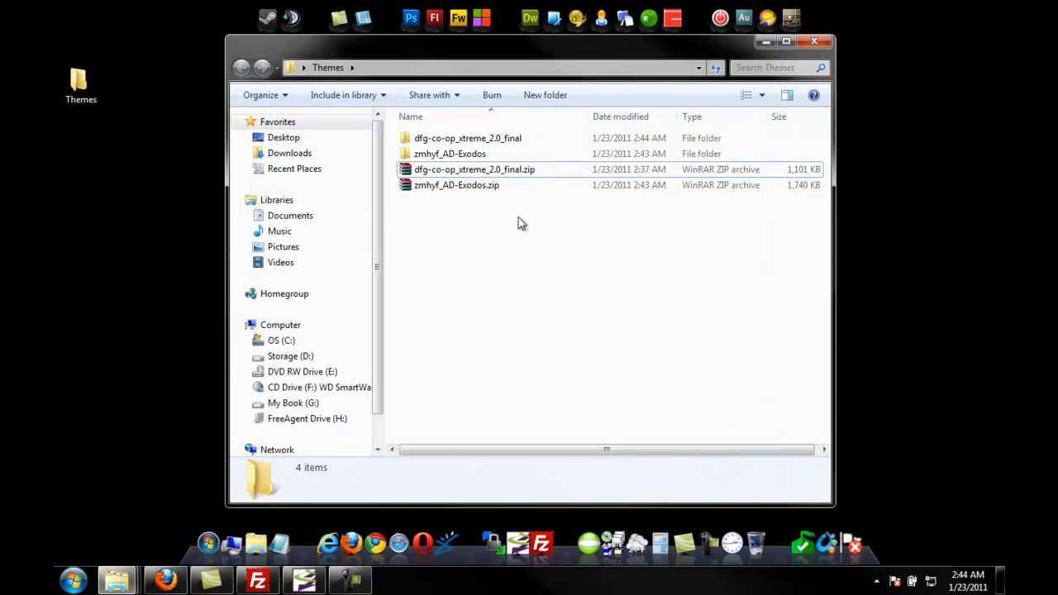
Step: Browse the extracted dfg-co-op_xtreme_2.0_final folder, looking through its Extras and theme subfolders
double_click(455, 139)
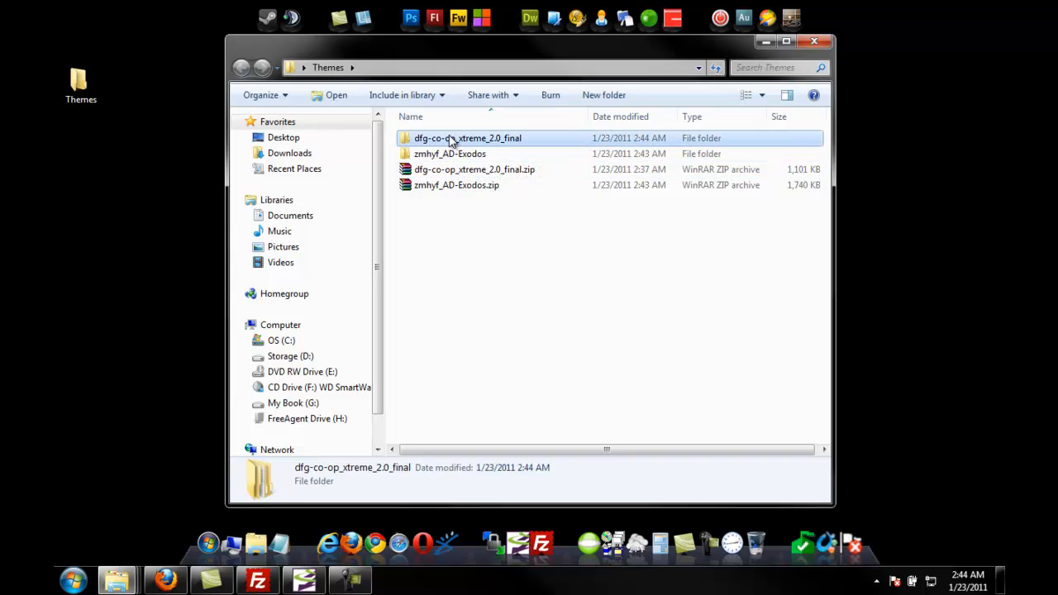
double_click(455, 140)
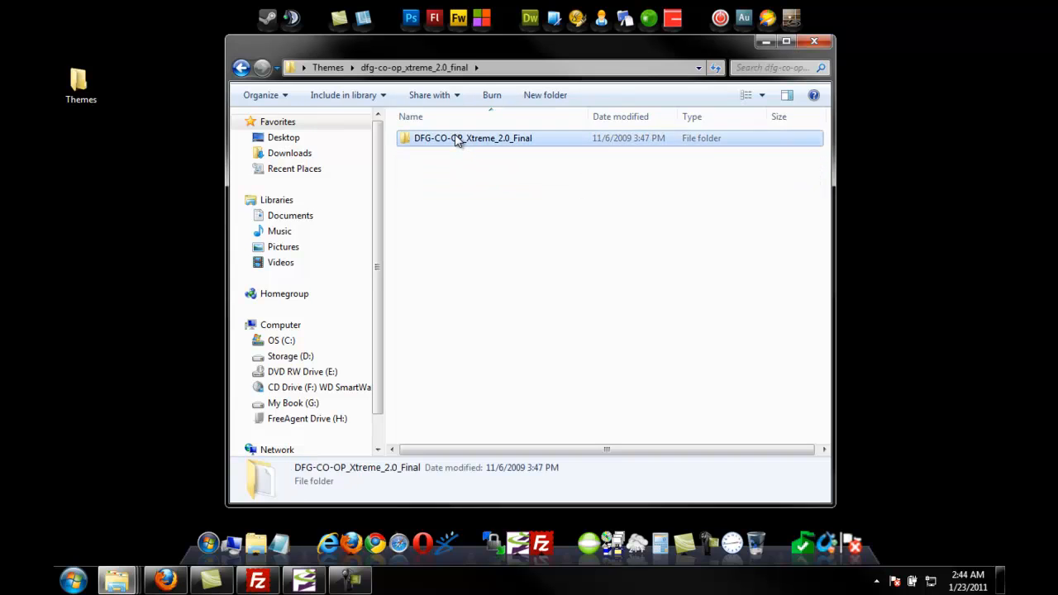
double_click(425, 139)
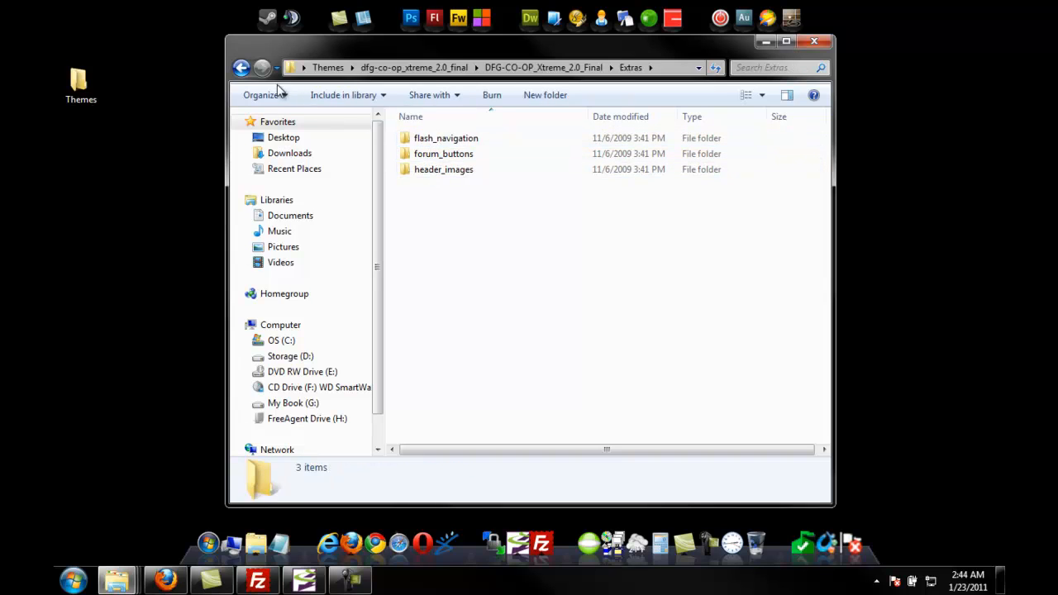
click(240, 68)
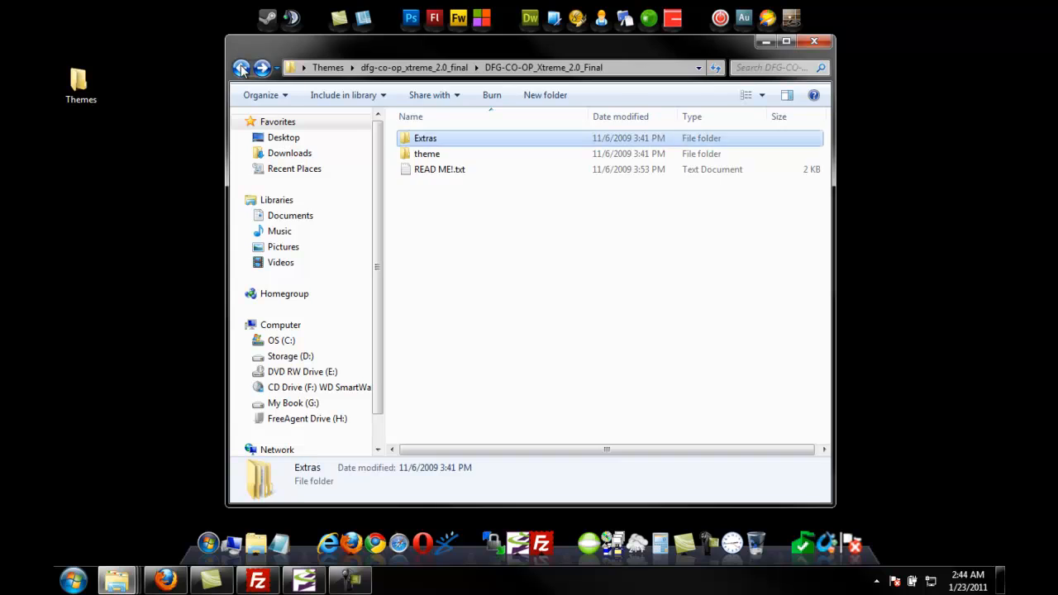
double_click(421, 157)
double_click(422, 142)
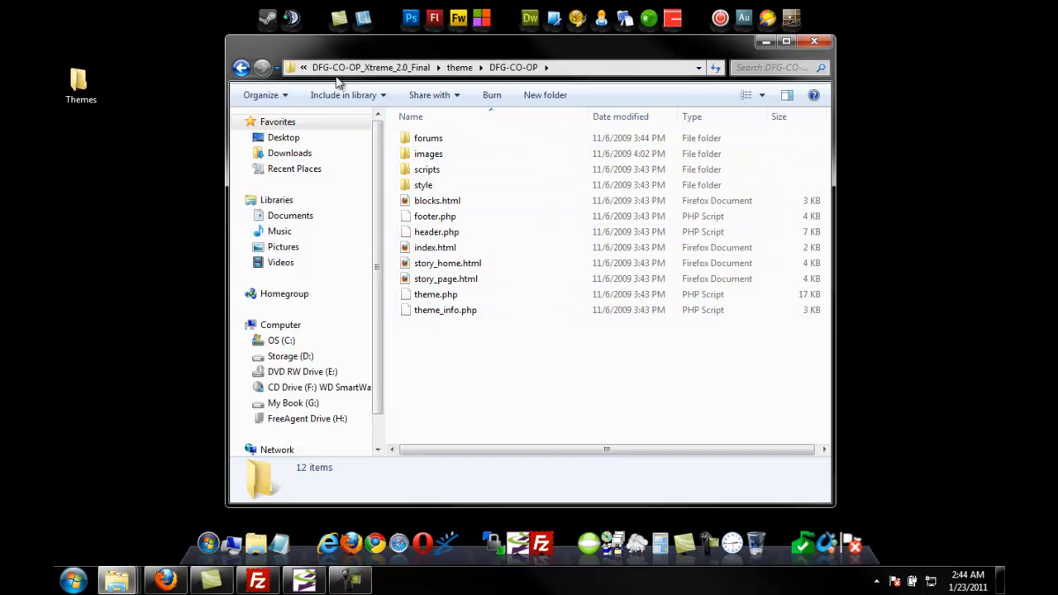
click(240, 67)
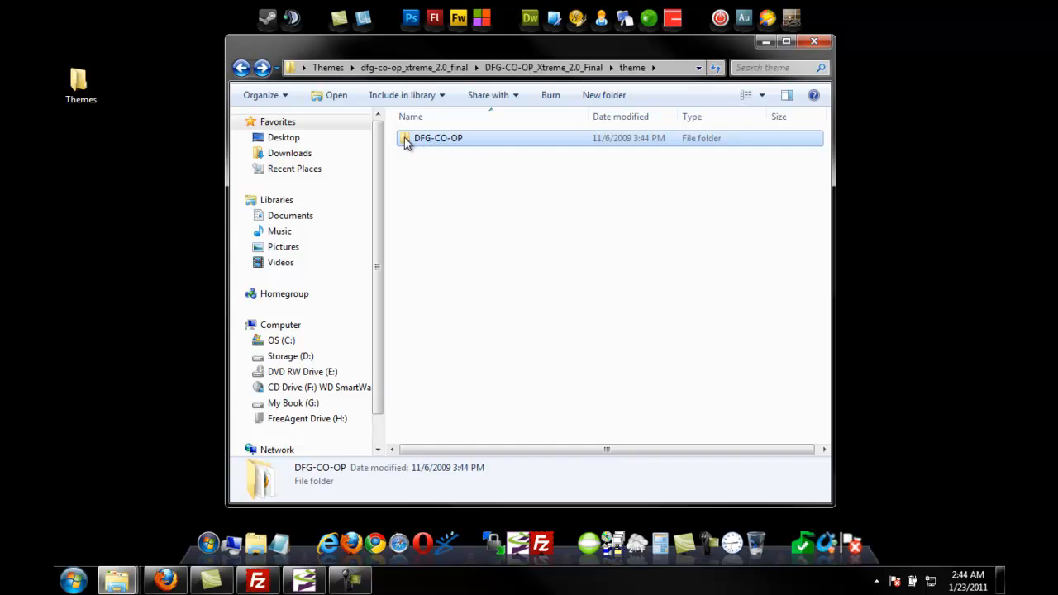
Step: Switch to FileZilla, refresh the local pane and browse into the extracted DFG-CO-OP_Xtreme_2.0_Final theme folder, selecting DFG-CO-OP
drag(479, 42, 410, 41)
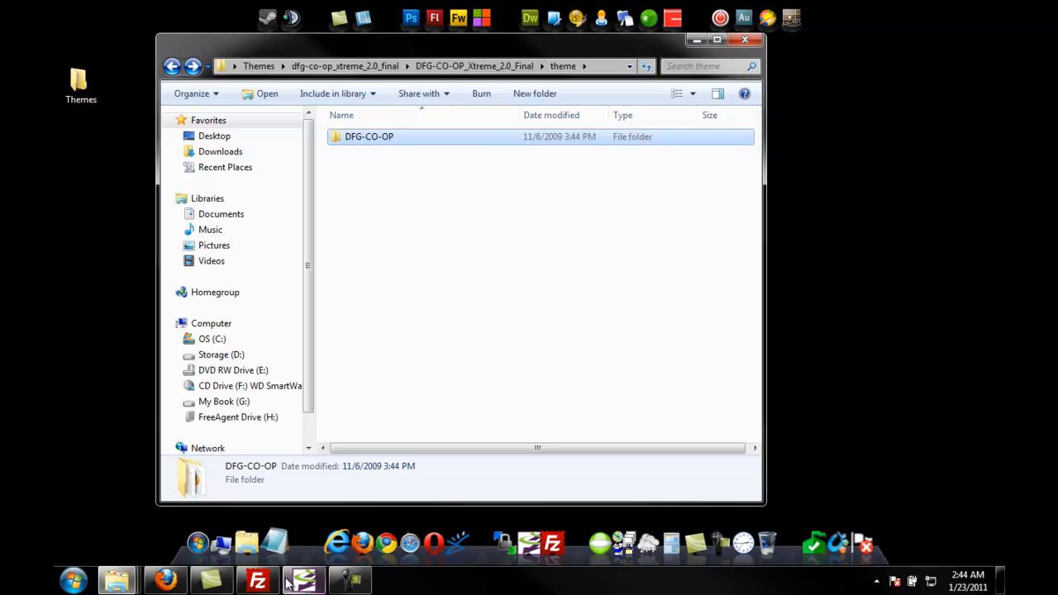
click(257, 580)
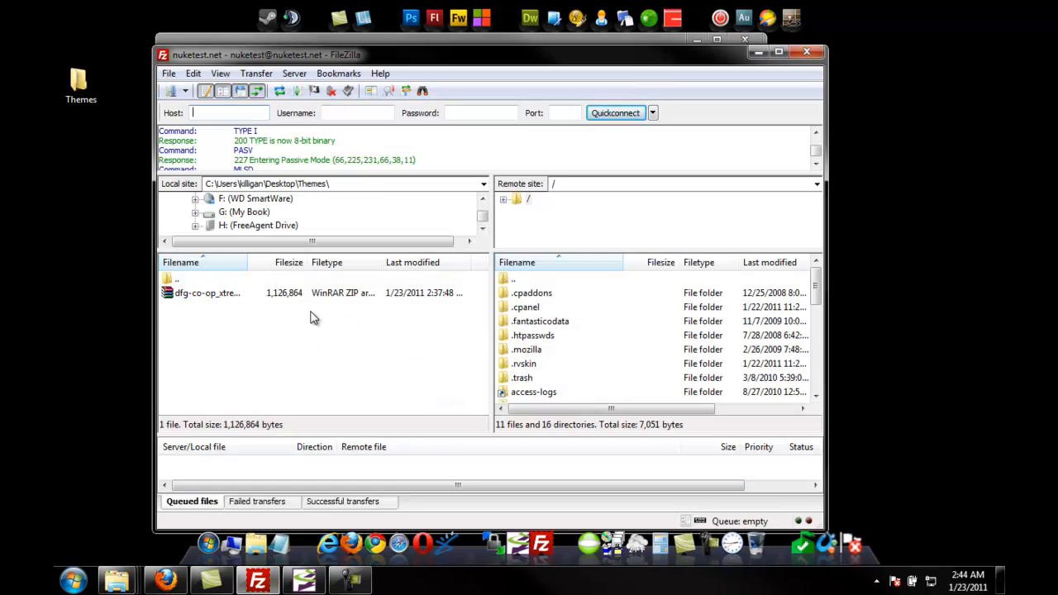
right_click(279, 366)
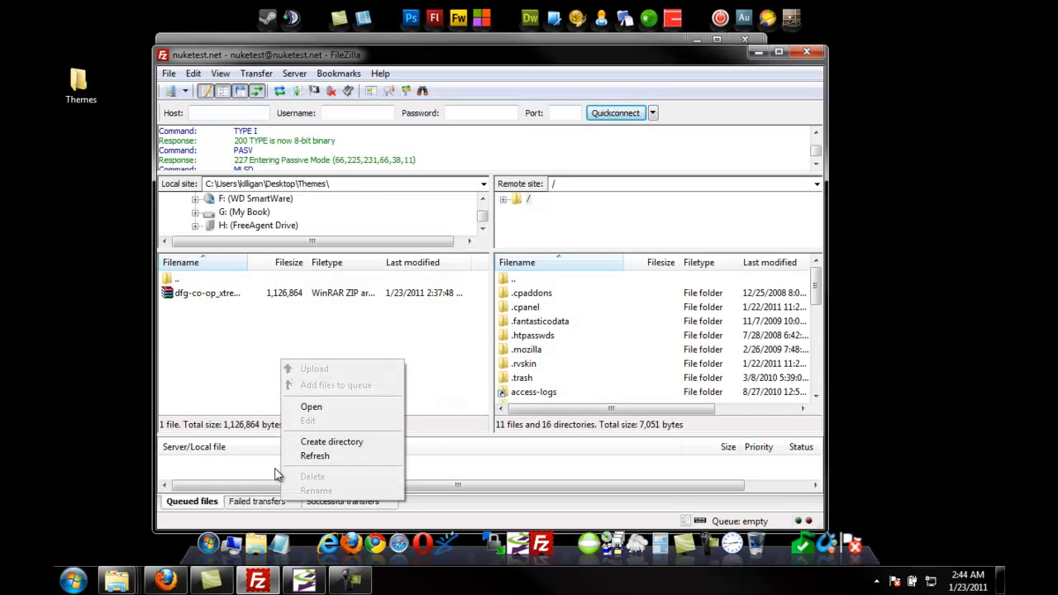
click(326, 455)
double_click(201, 295)
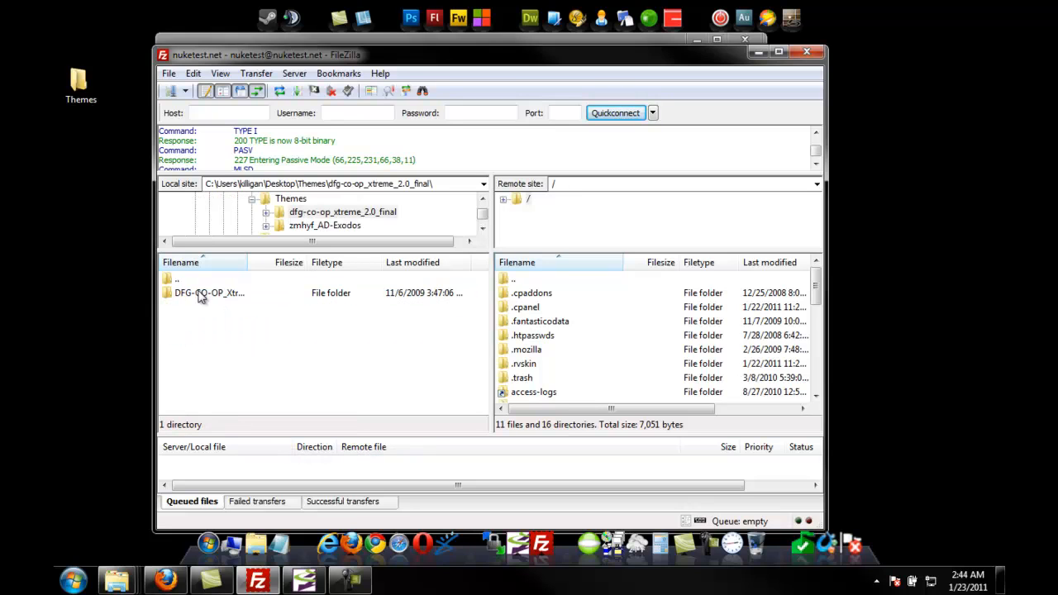
double_click(210, 294)
double_click(187, 307)
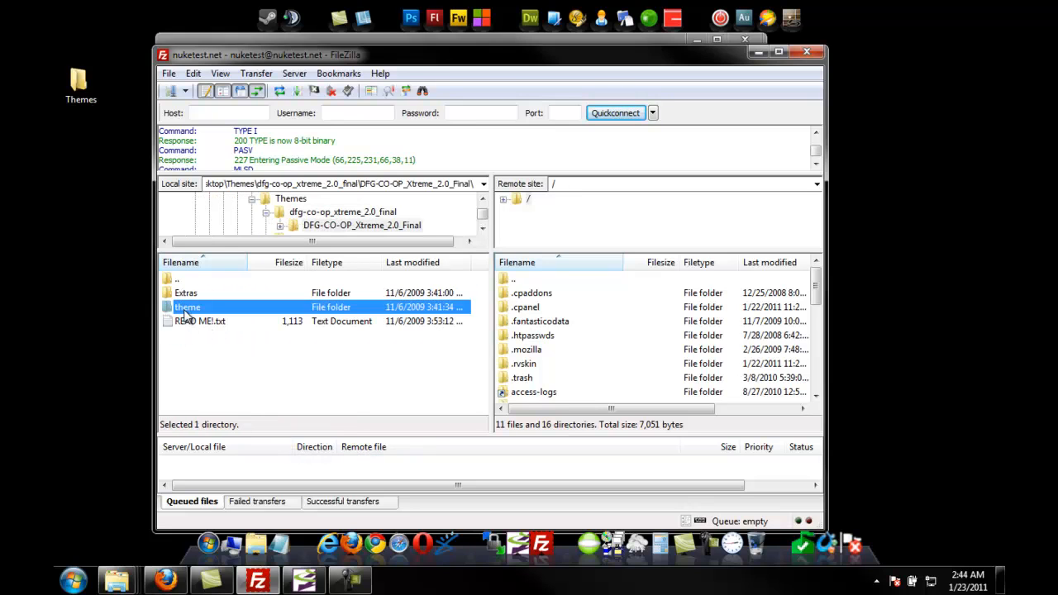
double_click(197, 294)
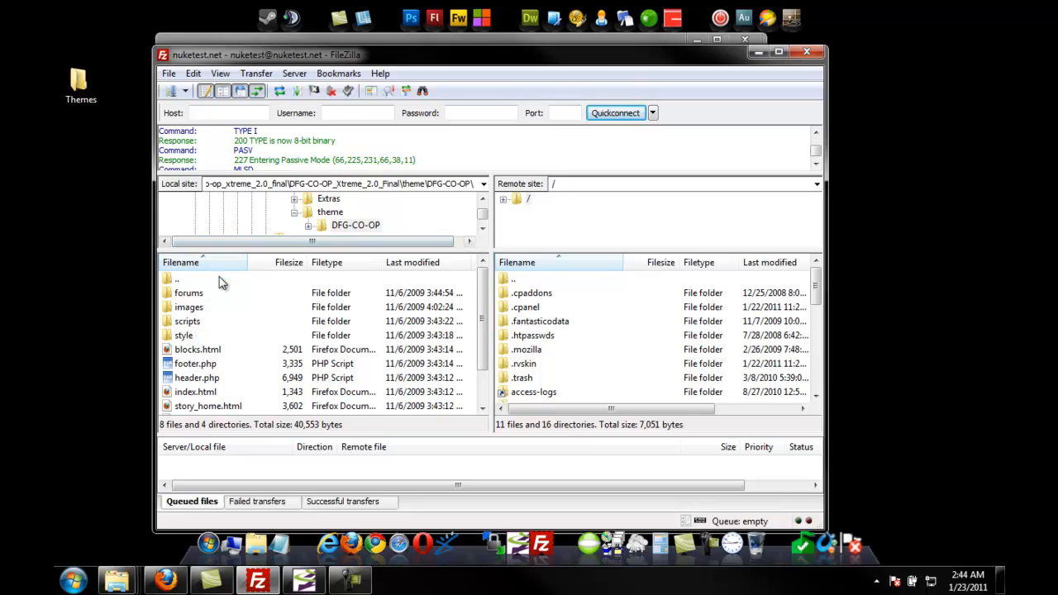
double_click(175, 282)
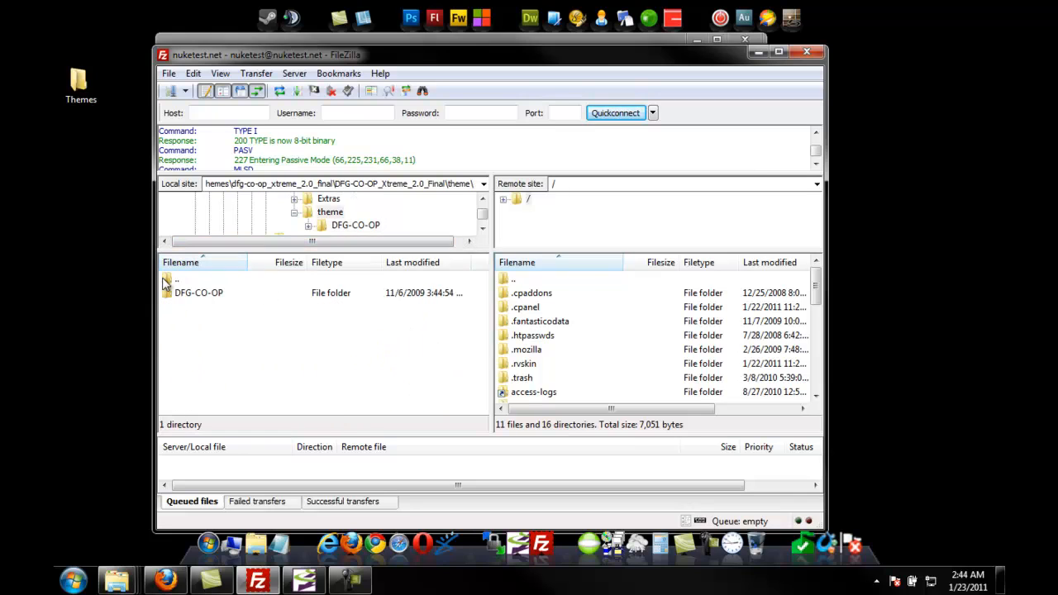
click(213, 299)
Step: Open the public_html/themes folder on the remote server
click(588, 365)
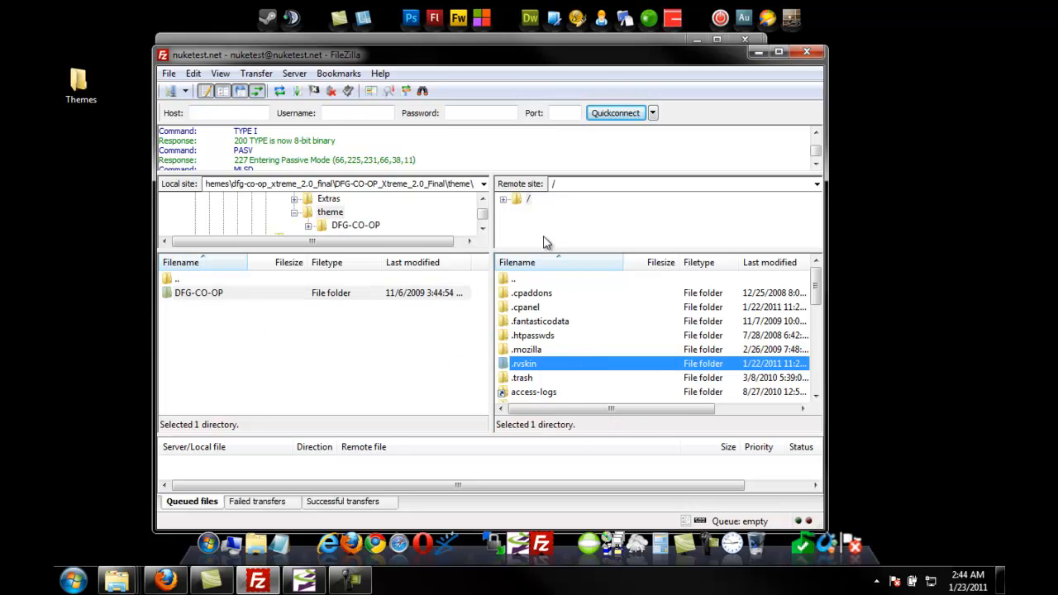
scroll(570, 364, down, 3)
double_click(560, 353)
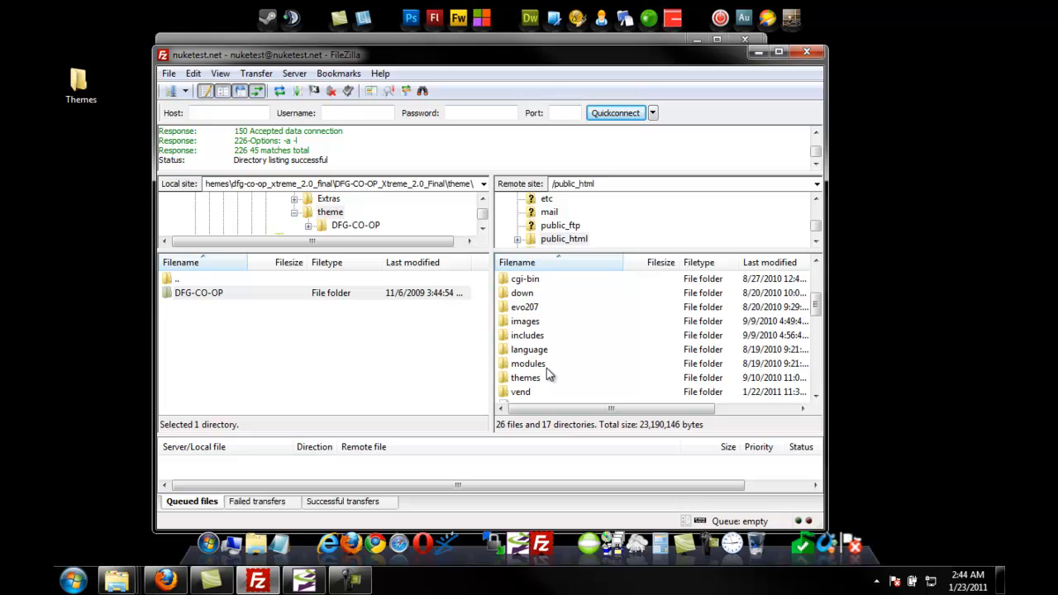
double_click(537, 378)
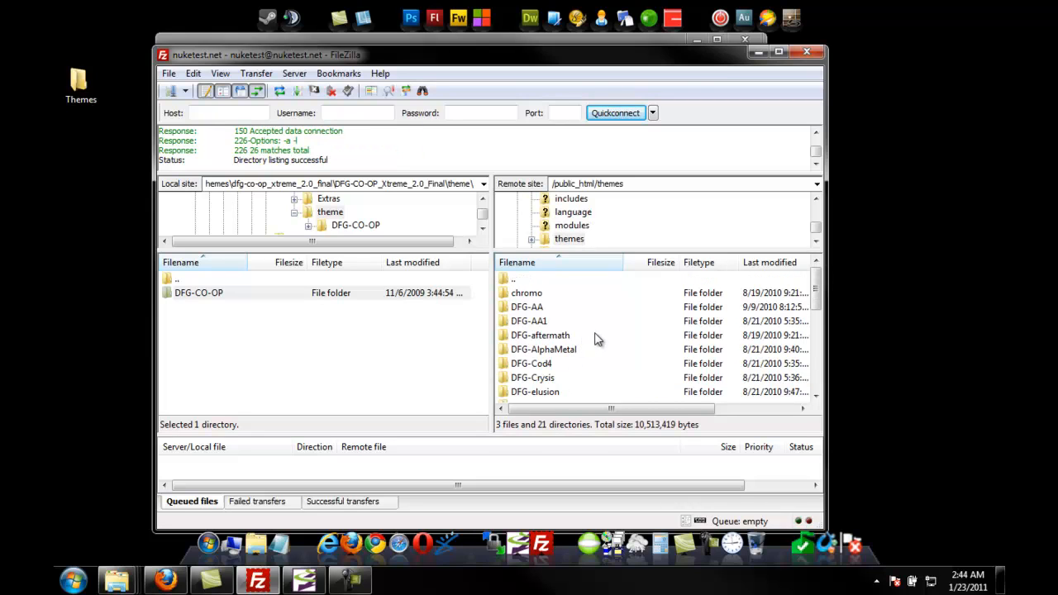
Step: Upload the DFG-CO-OP folder into the remote themes folder
click(423, 337)
click(212, 297)
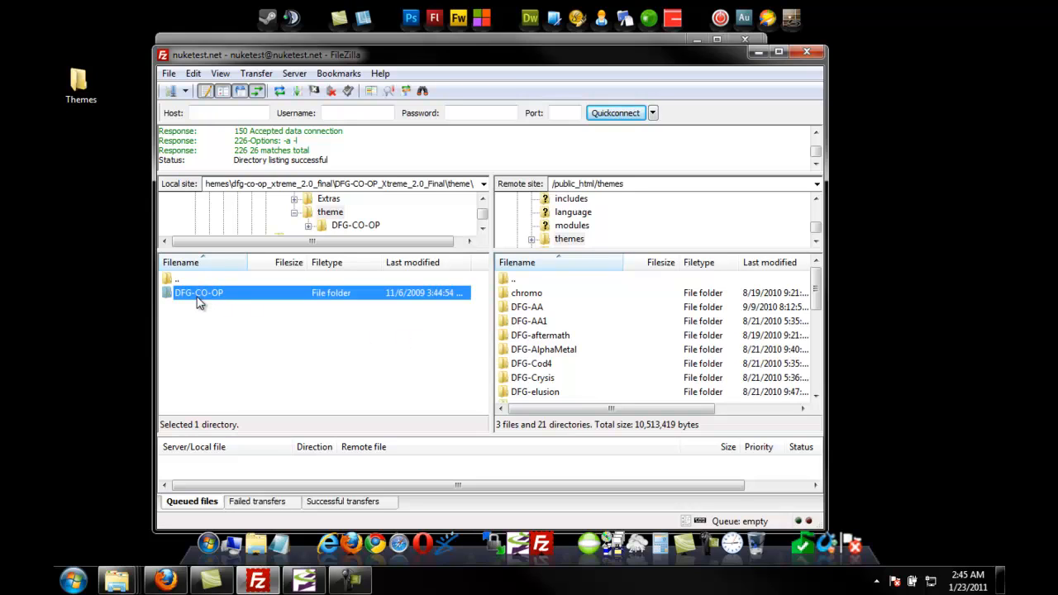
drag(199, 299, 665, 278)
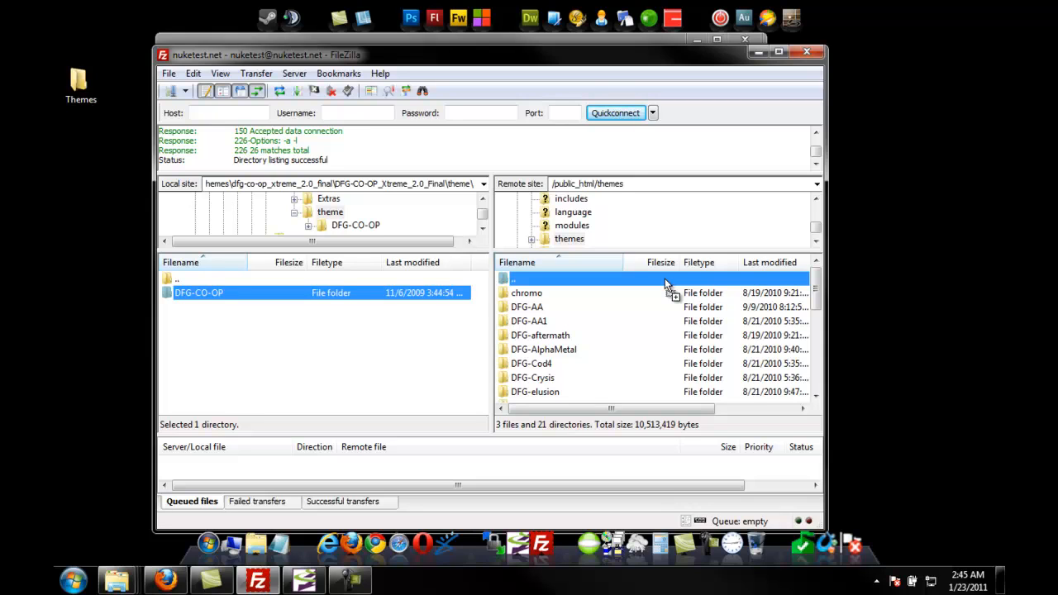
drag(665, 277, 423, 345)
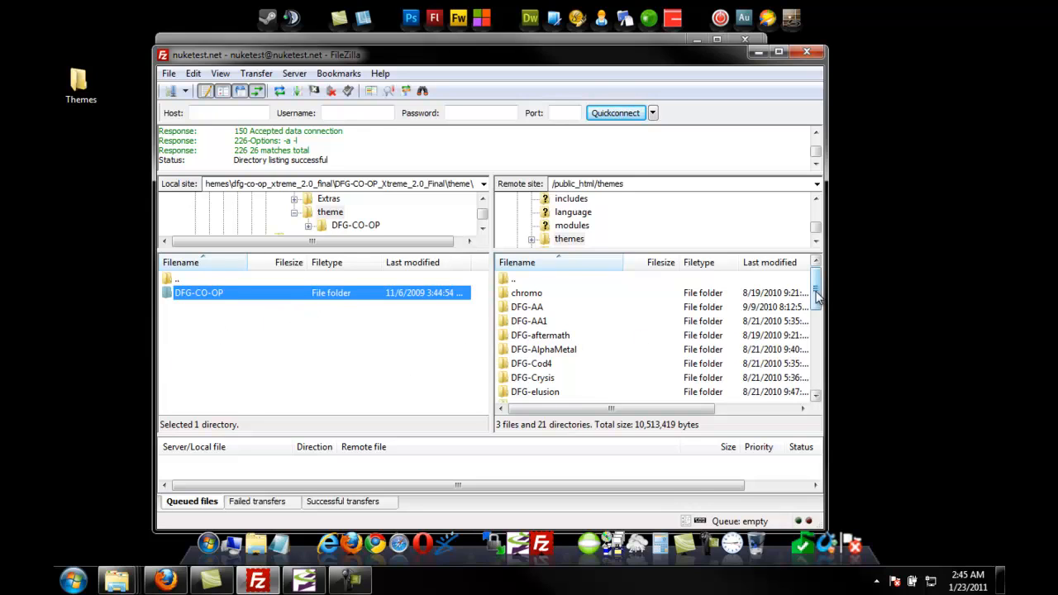
drag(816, 291, 817, 372)
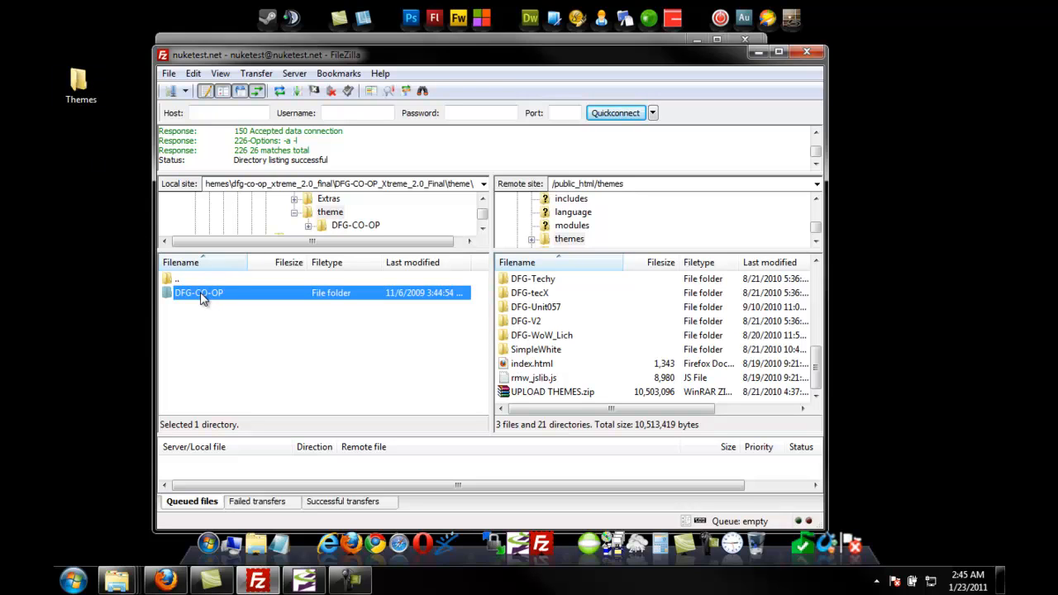
drag(203, 297, 595, 377)
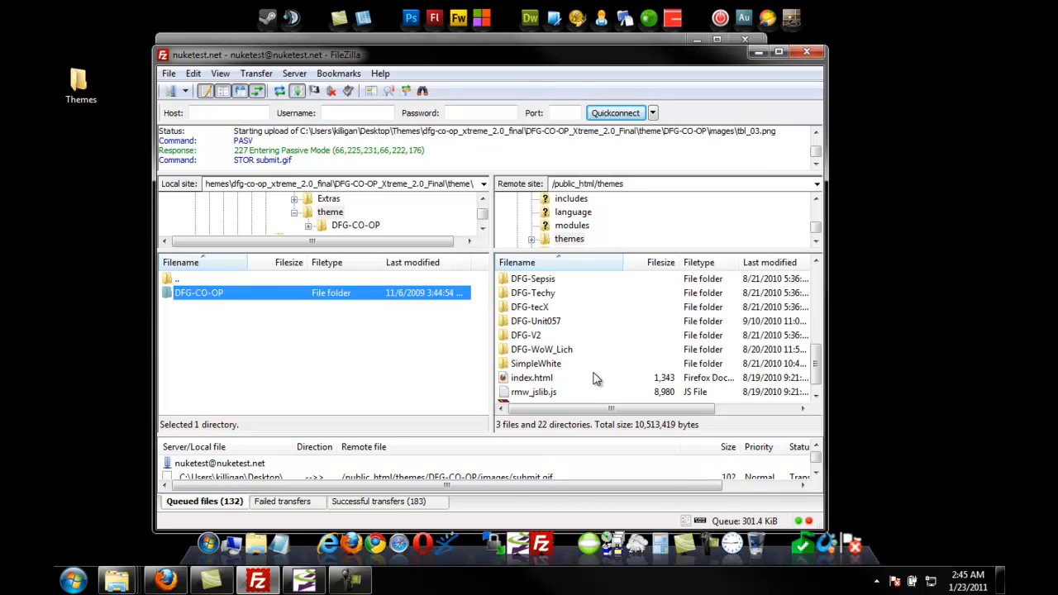
Step: Minimize FileZilla and browse the extracted zmhyf_AD-Exodos folder's Manual_Install and Auto_Install subfolders
click(758, 53)
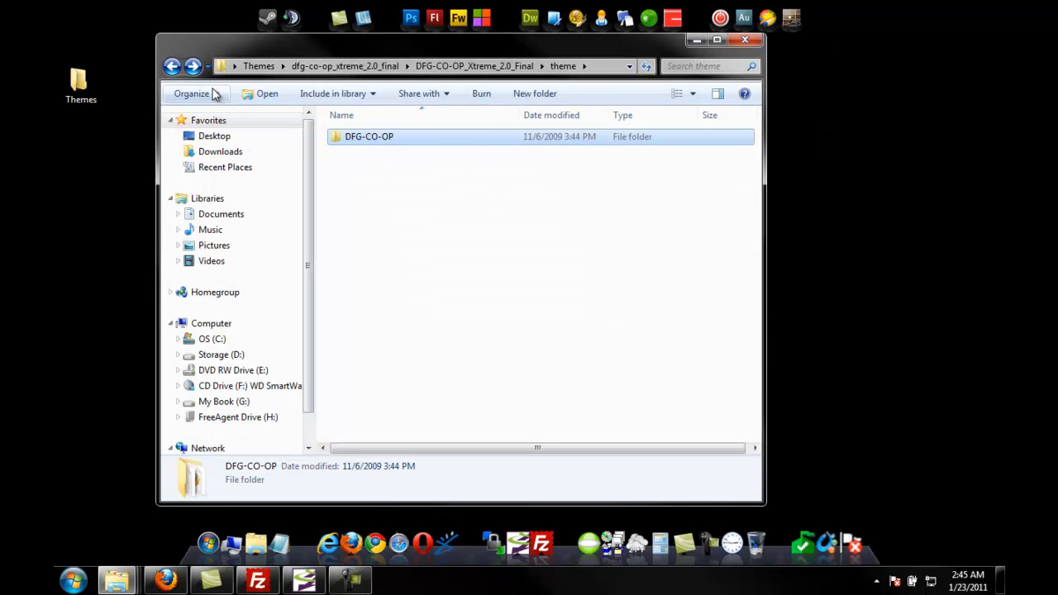
click(172, 66)
click(172, 66)
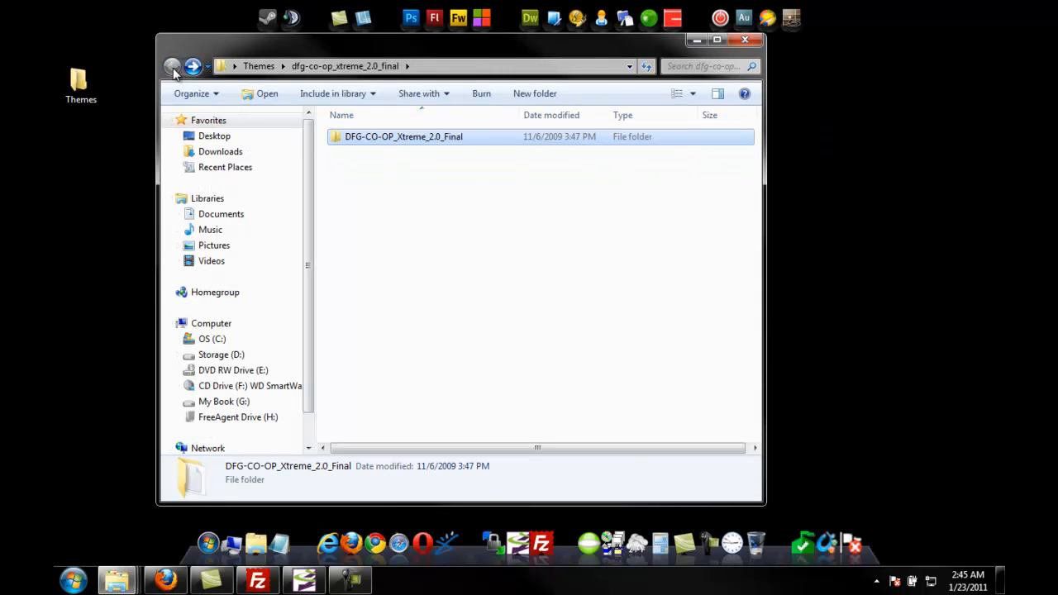
click(171, 66)
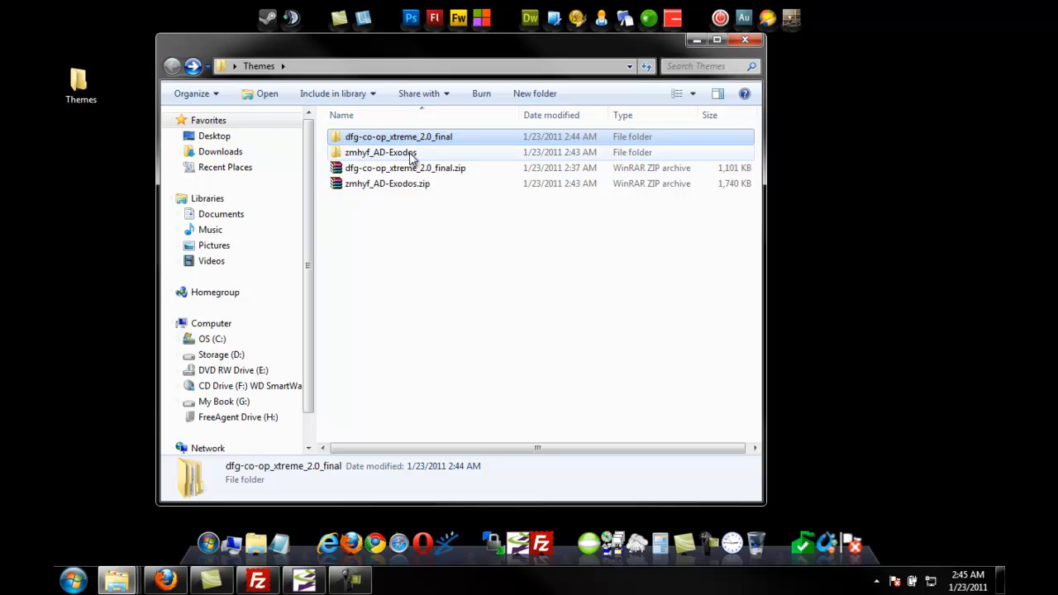
double_click(364, 154)
double_click(366, 140)
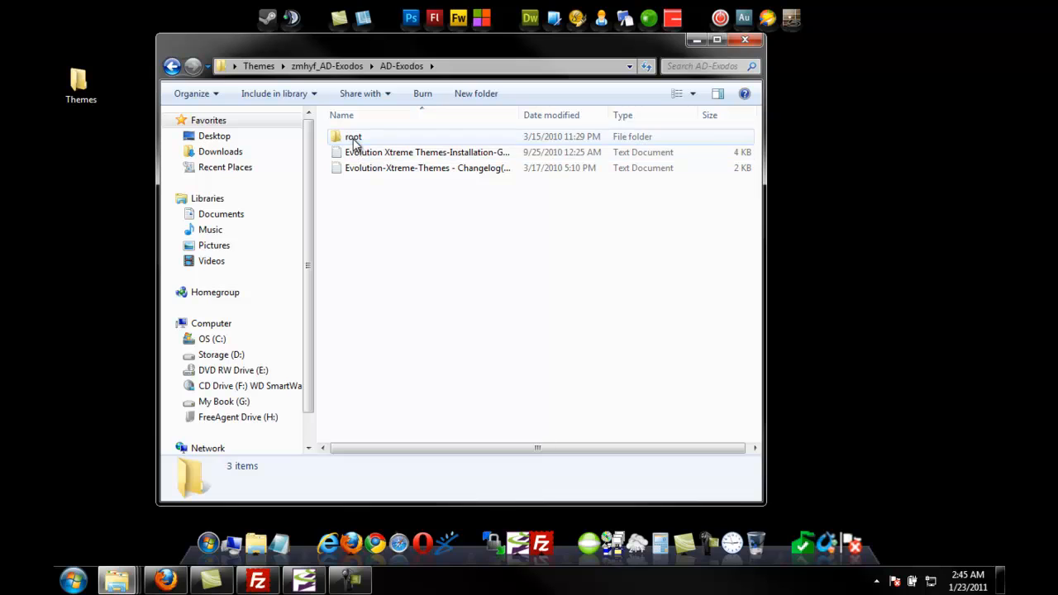
double_click(354, 139)
double_click(355, 139)
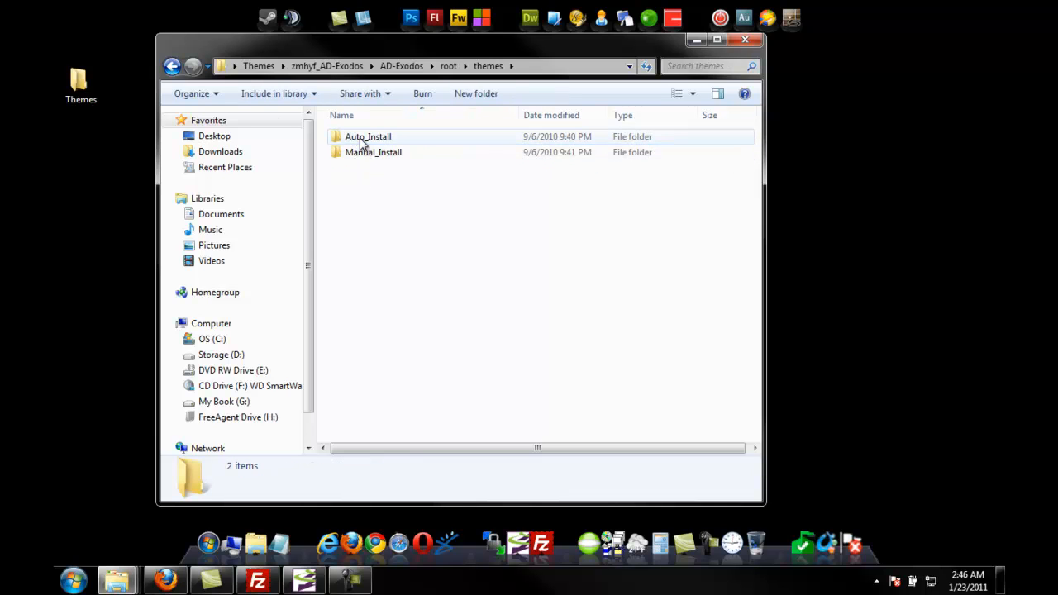
double_click(355, 153)
double_click(355, 138)
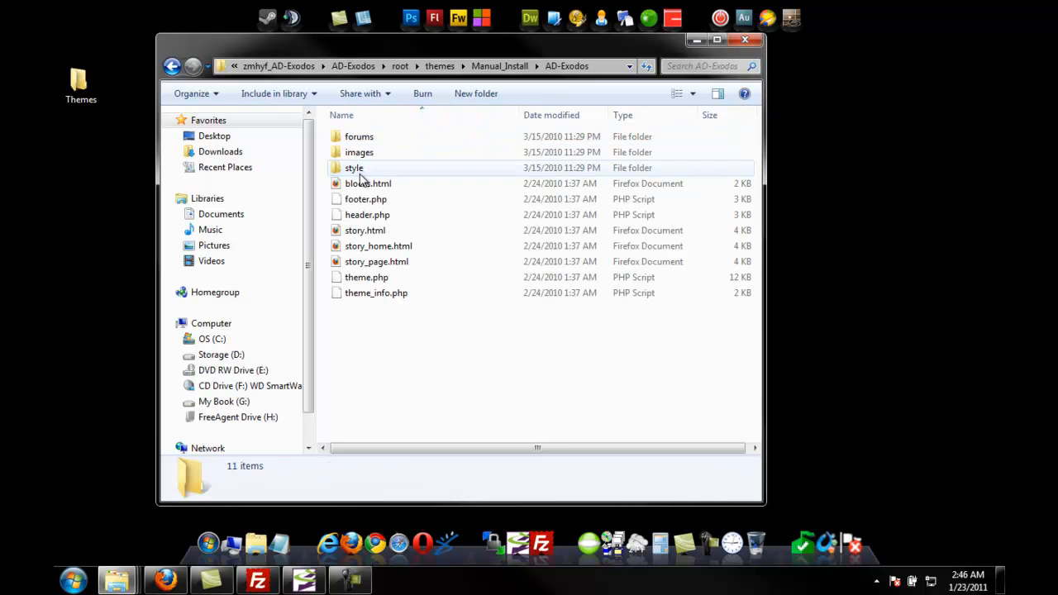
click(171, 66)
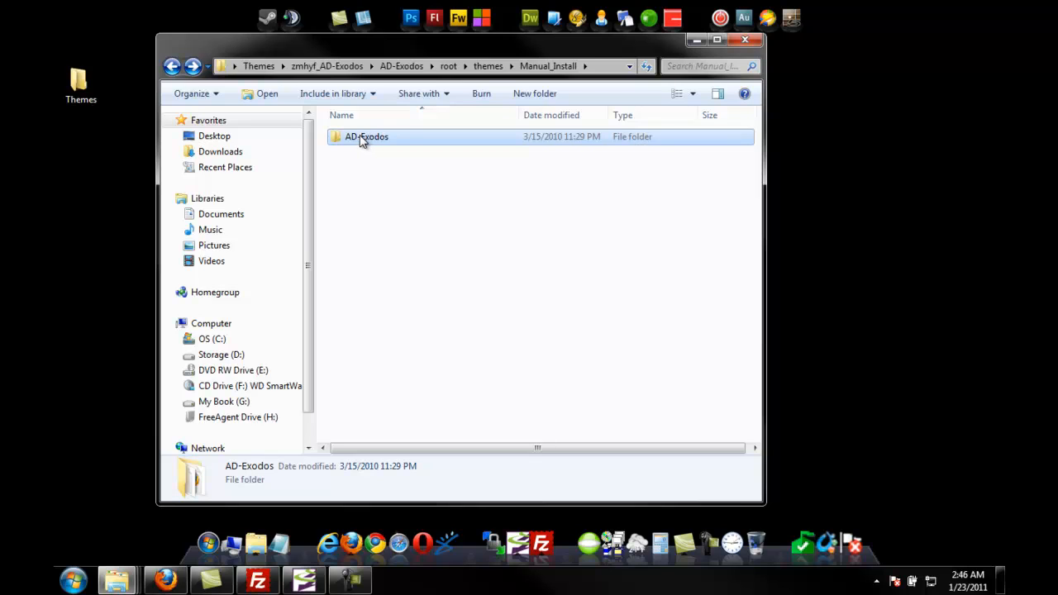
click(173, 66)
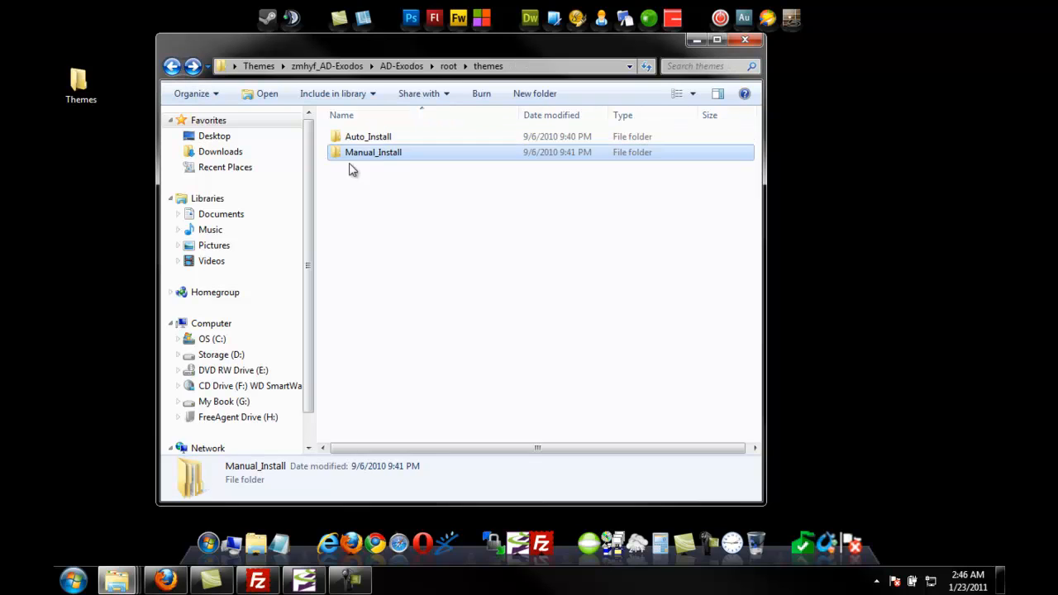
double_click(379, 138)
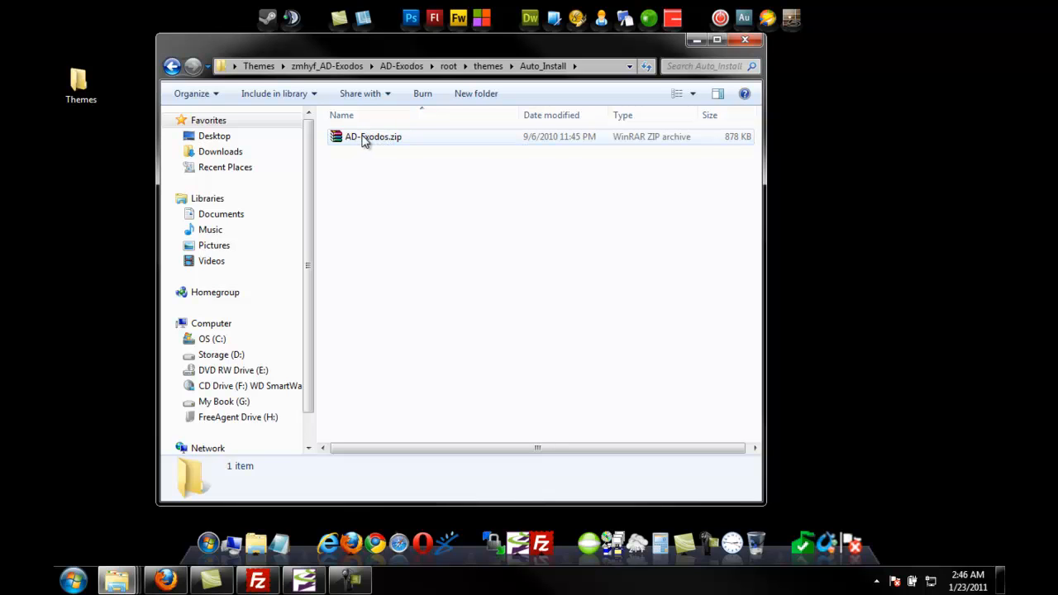
Step: Switch to Firefox and open the site's admin.php administration page
click(166, 582)
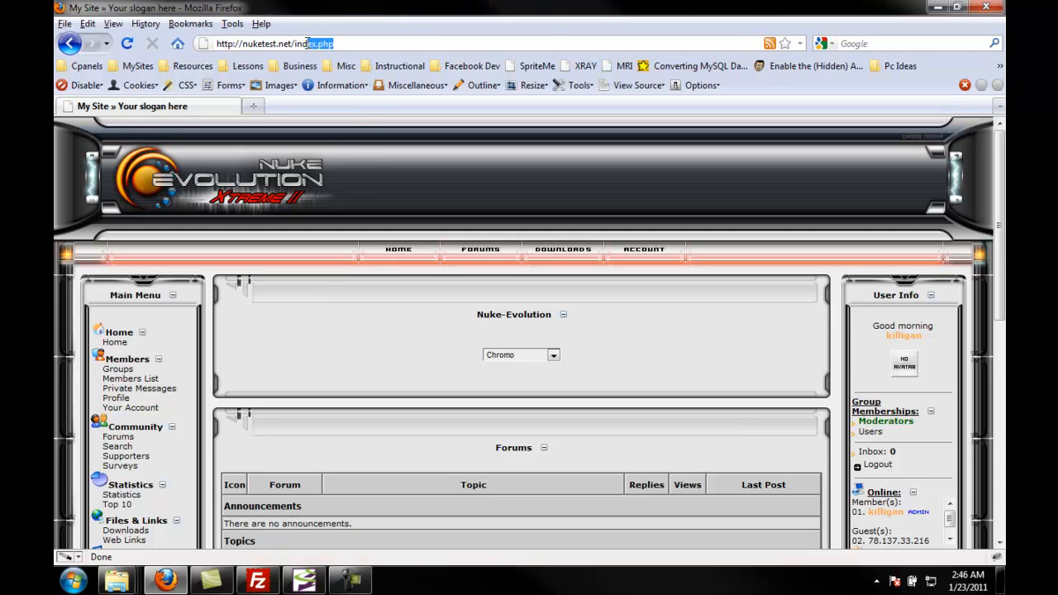
key(BackSpace)
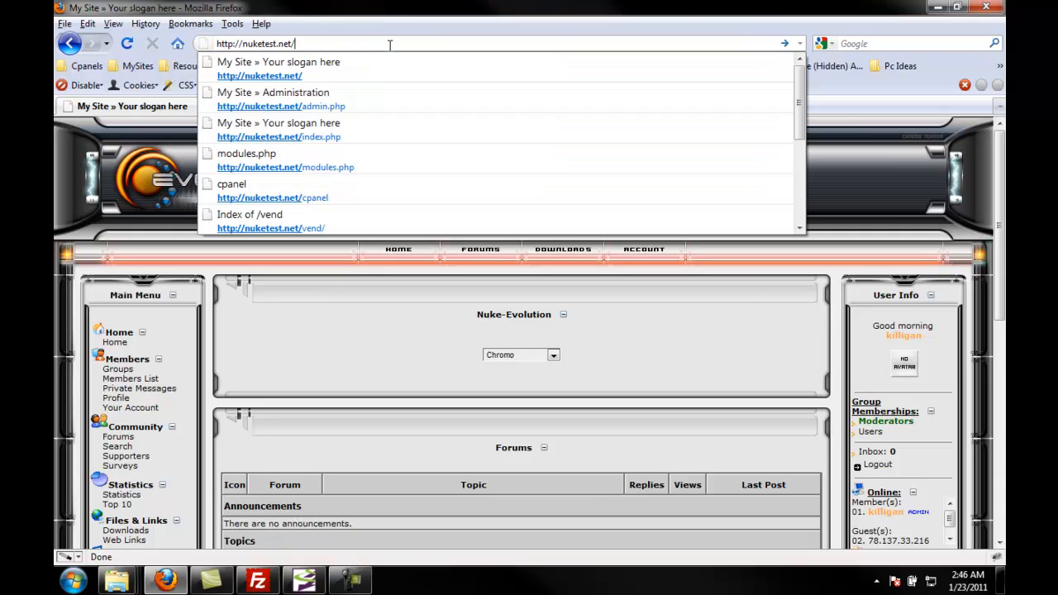
text(admin.lphp)
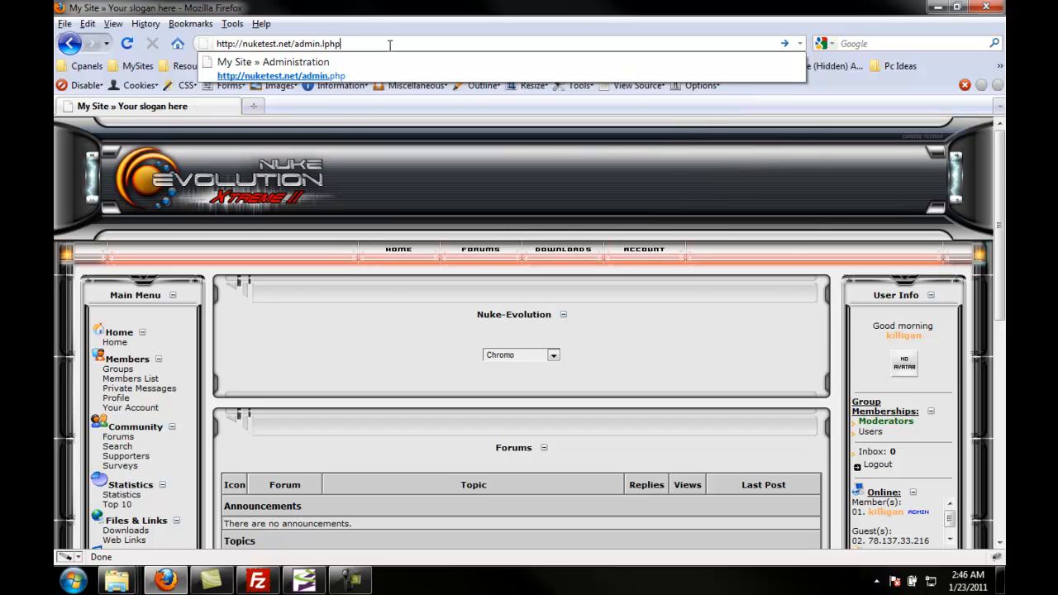
key(BackSpace)
key(BackSpace)
key(Return)
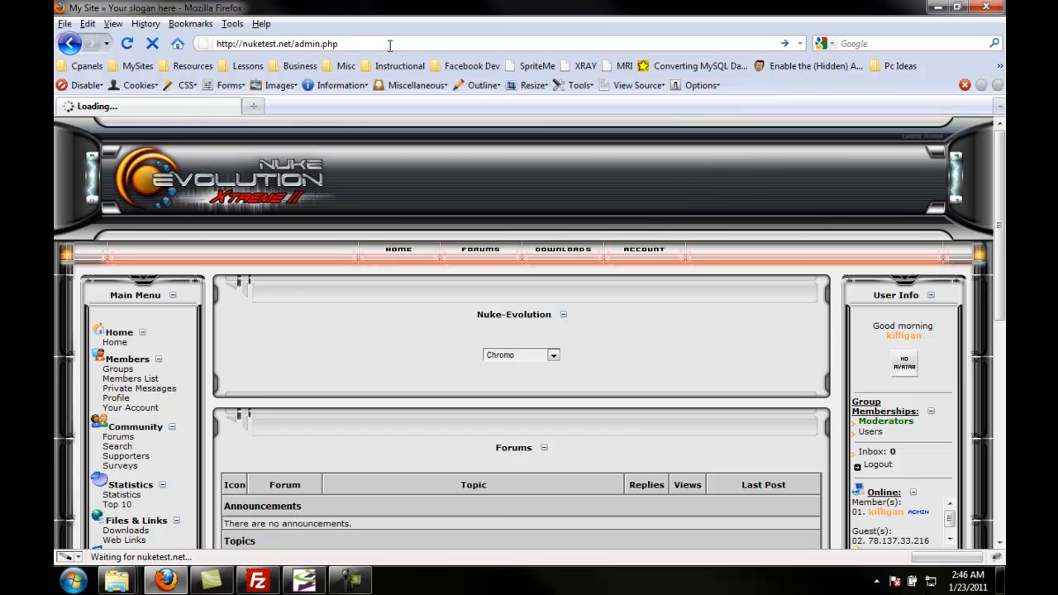
Step: Open Theme Management and browse for a theme zip to import
scroll(423, 307, down, 10)
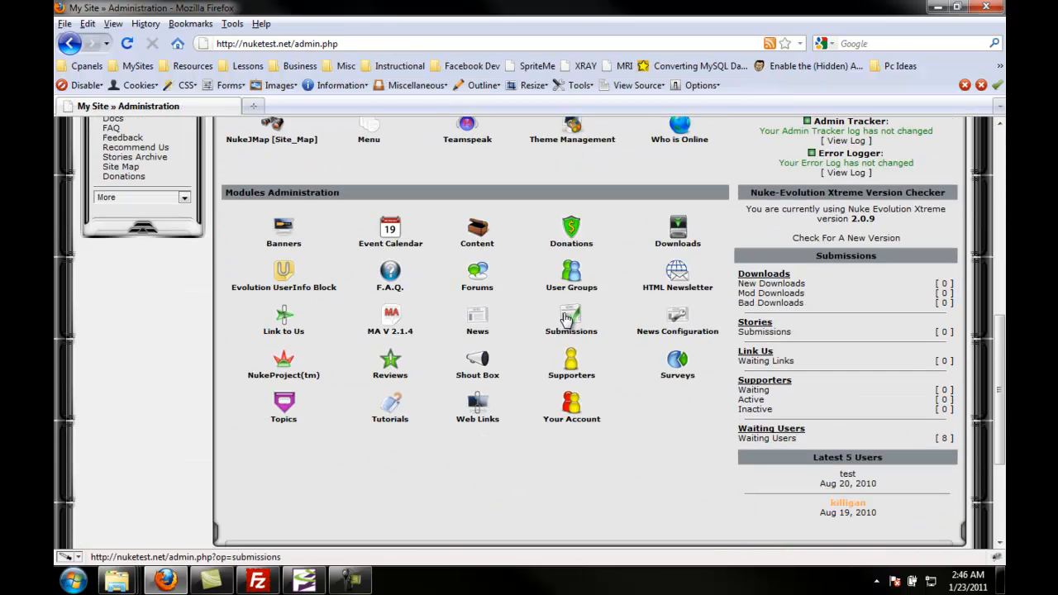
click(571, 132)
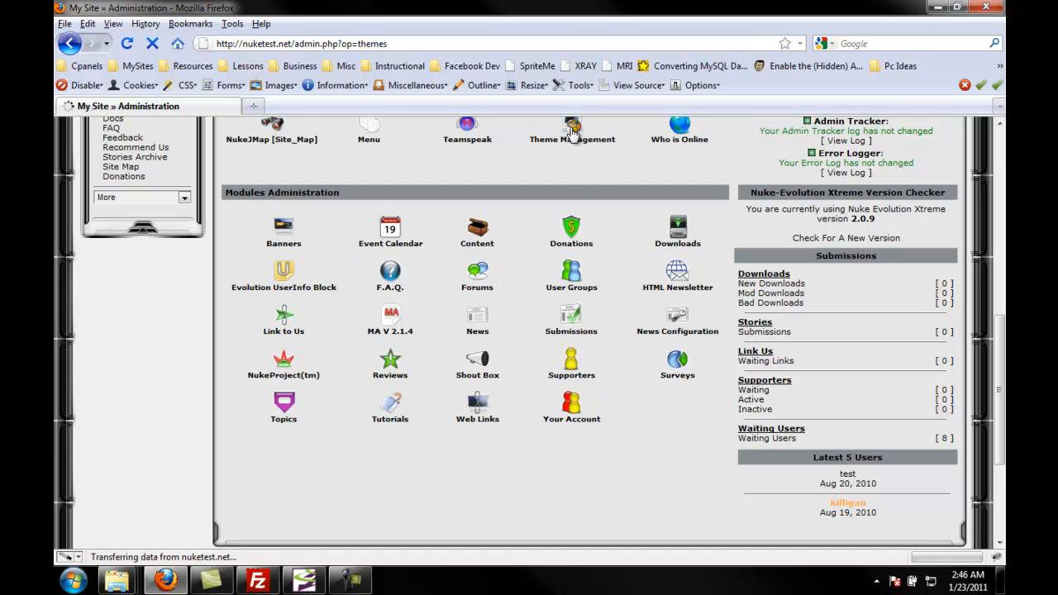
scroll(480, 297, down, 10)
scroll(480, 299, down, 15)
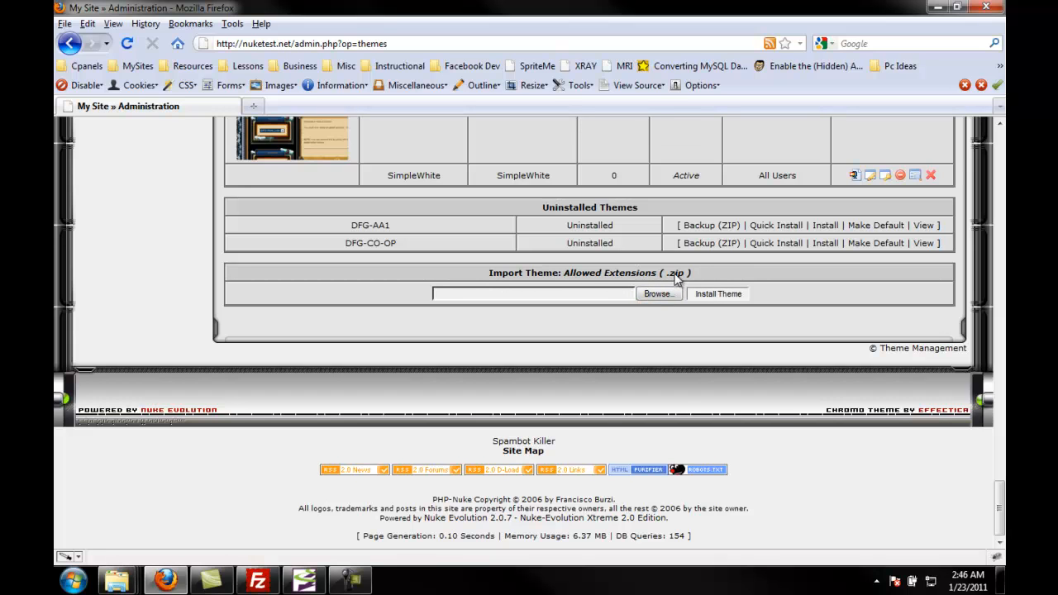
click(657, 295)
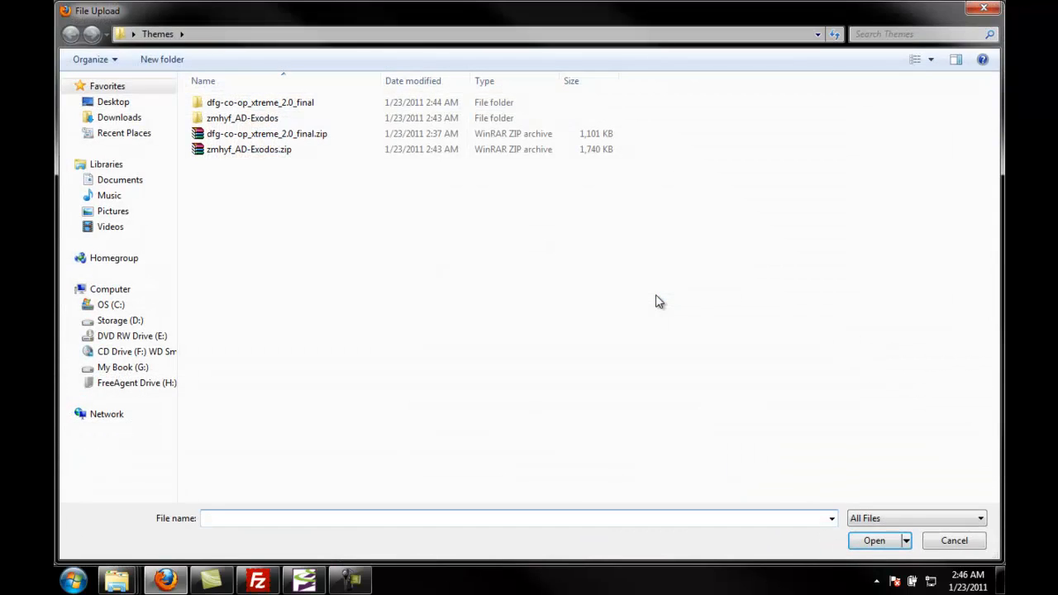
Step: Choose AD-Exodos.zip from the zmhyf_AD-Exodos folder's root/themes/Auto_Install subfolder as the theme file to import
double_click(230, 122)
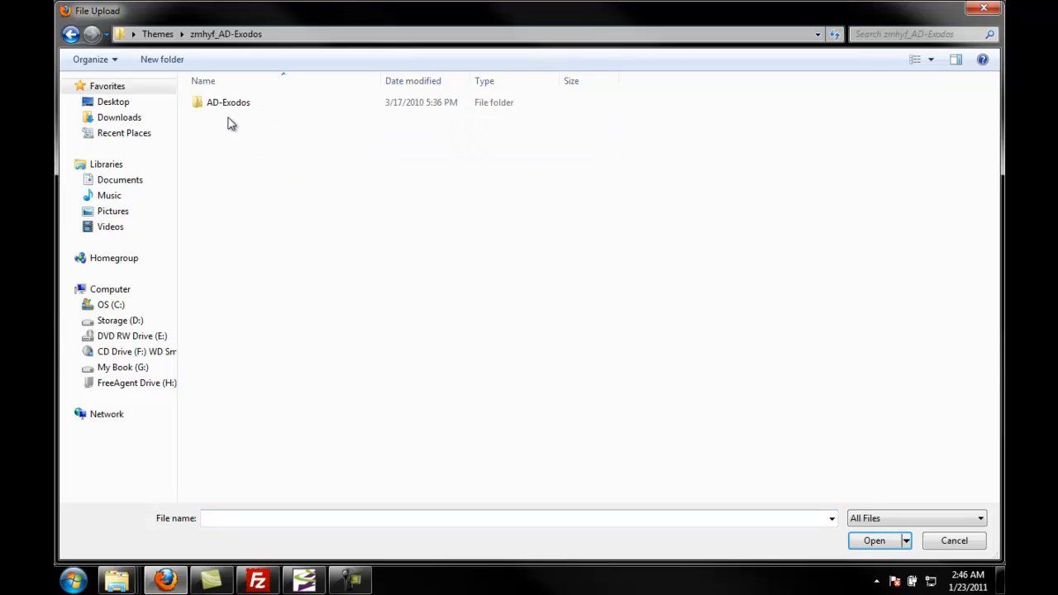
double_click(226, 105)
double_click(217, 106)
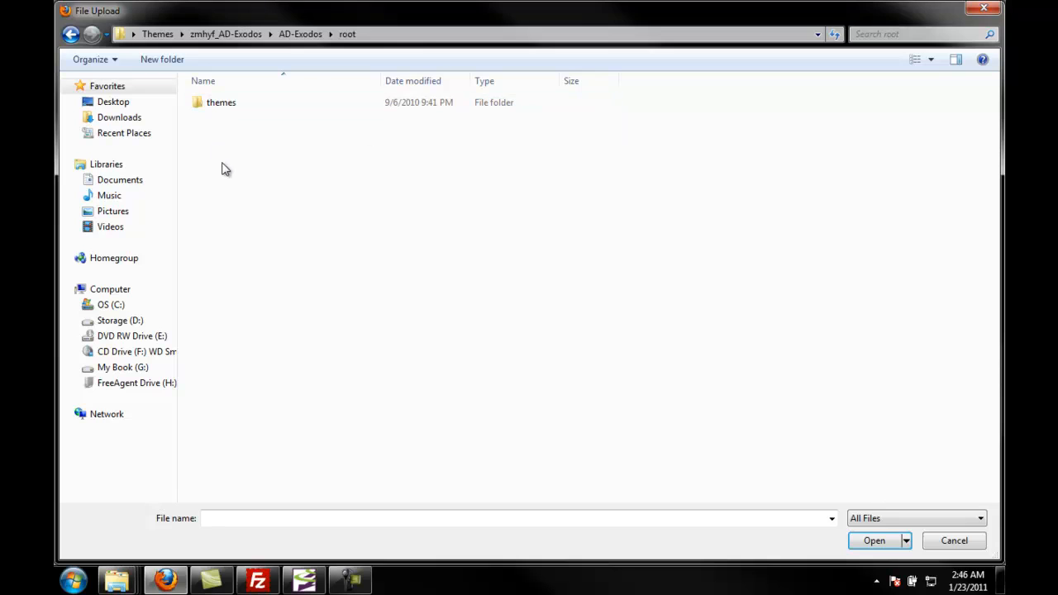
double_click(220, 115)
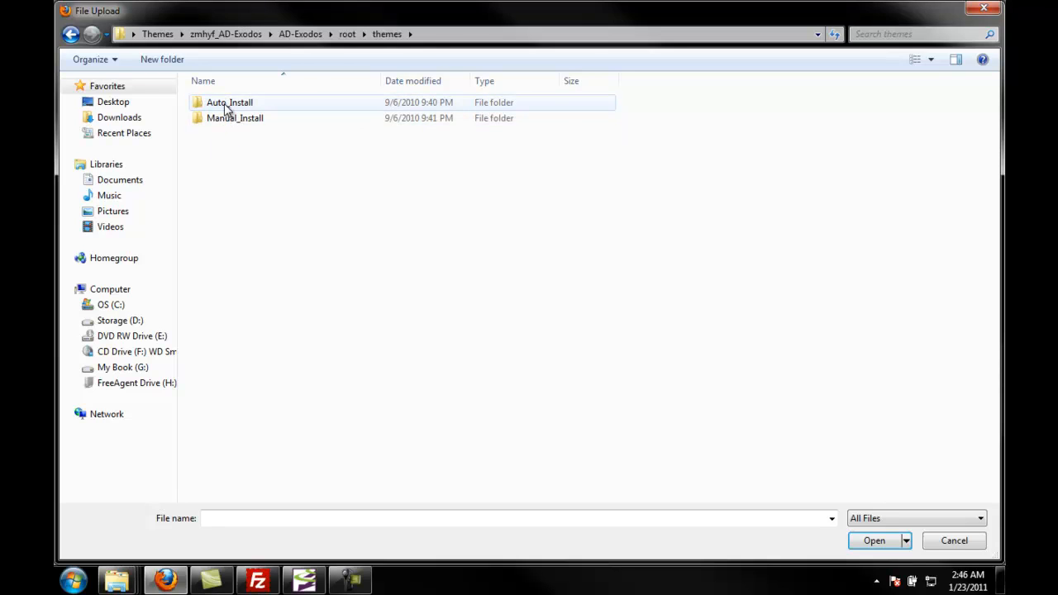
double_click(227, 106)
click(226, 106)
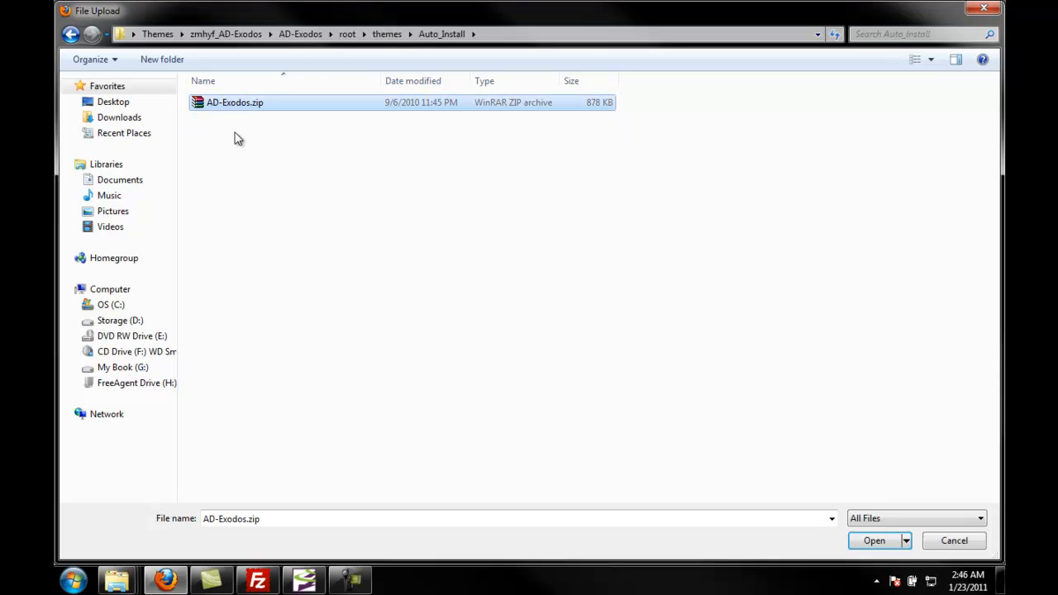
click(878, 541)
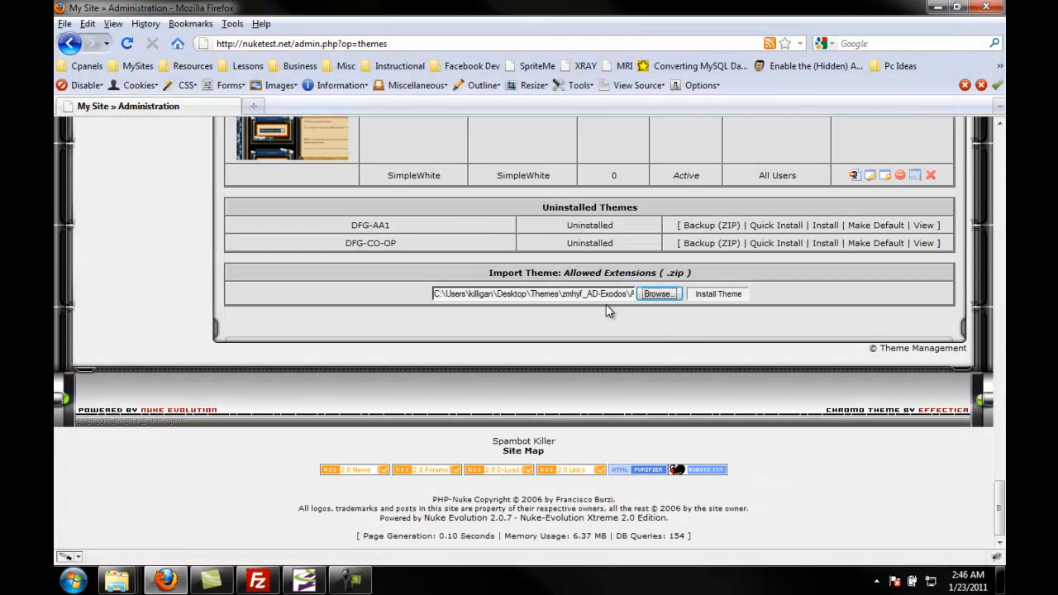
Step: Install the AD-Exodos theme from the chosen zip and preview it from the installed themes list
click(724, 297)
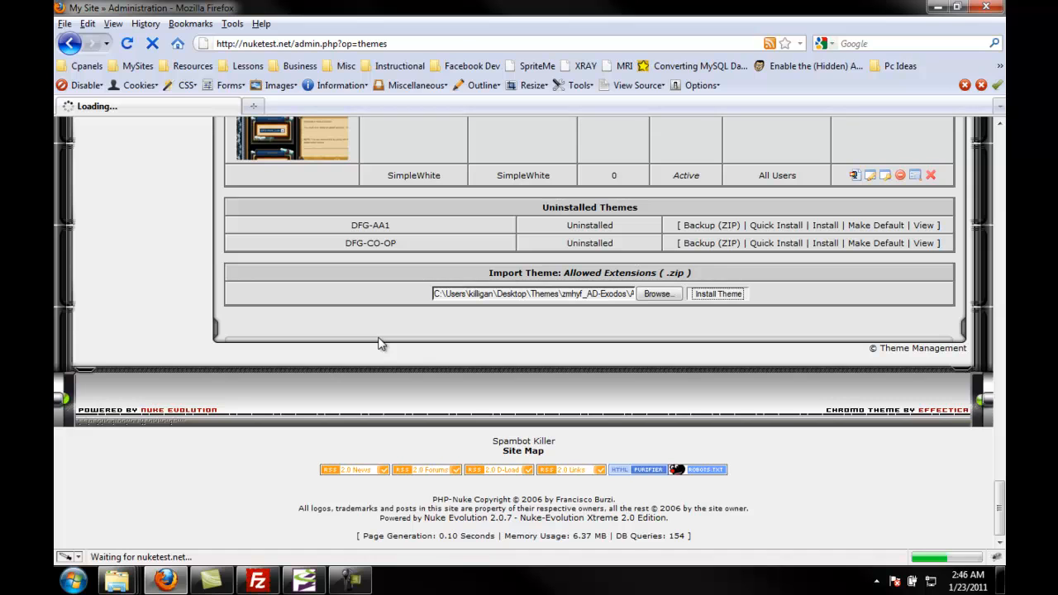
scroll(382, 351, down, 5)
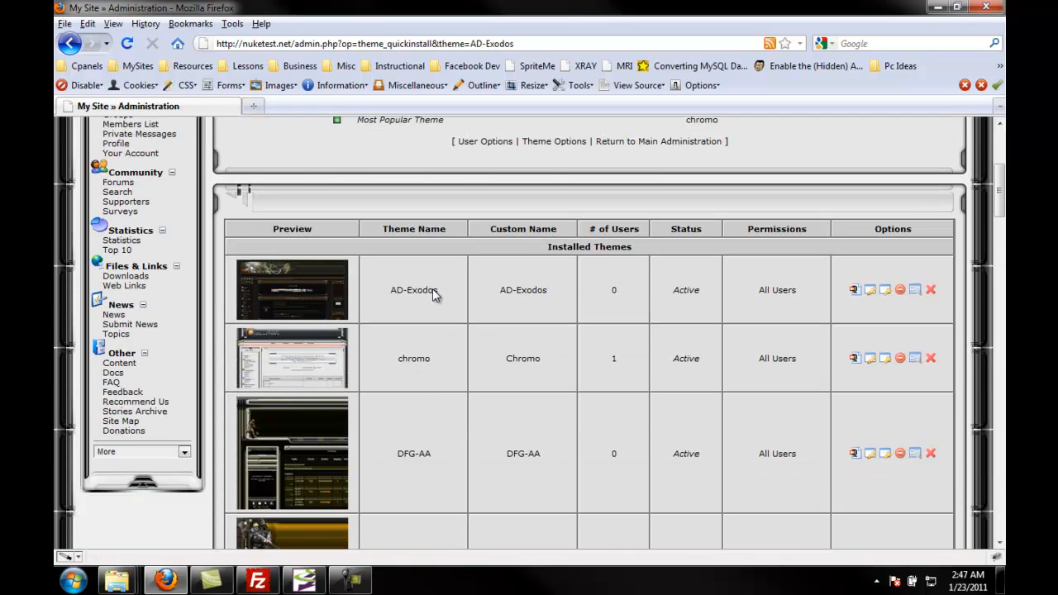
click(914, 291)
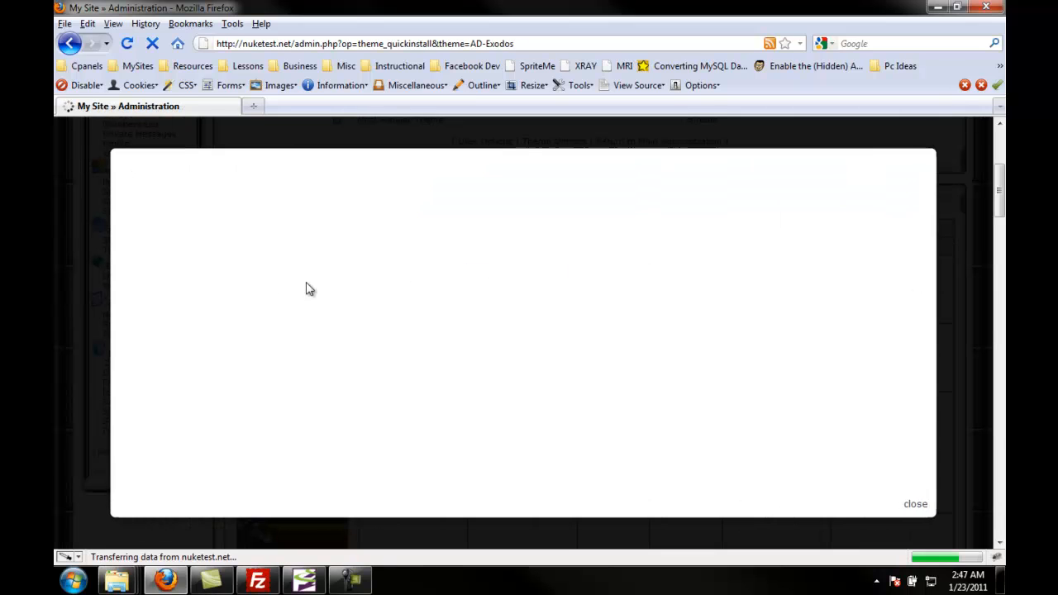
scroll(307, 273, down, 6)
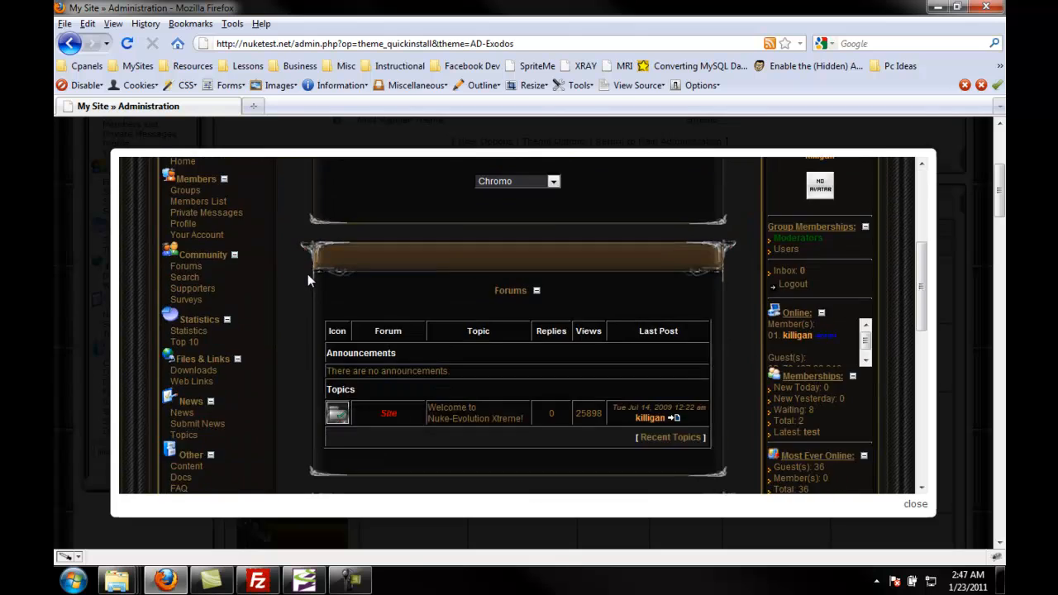
scroll(306, 273, down, 5)
scroll(307, 273, up, 10)
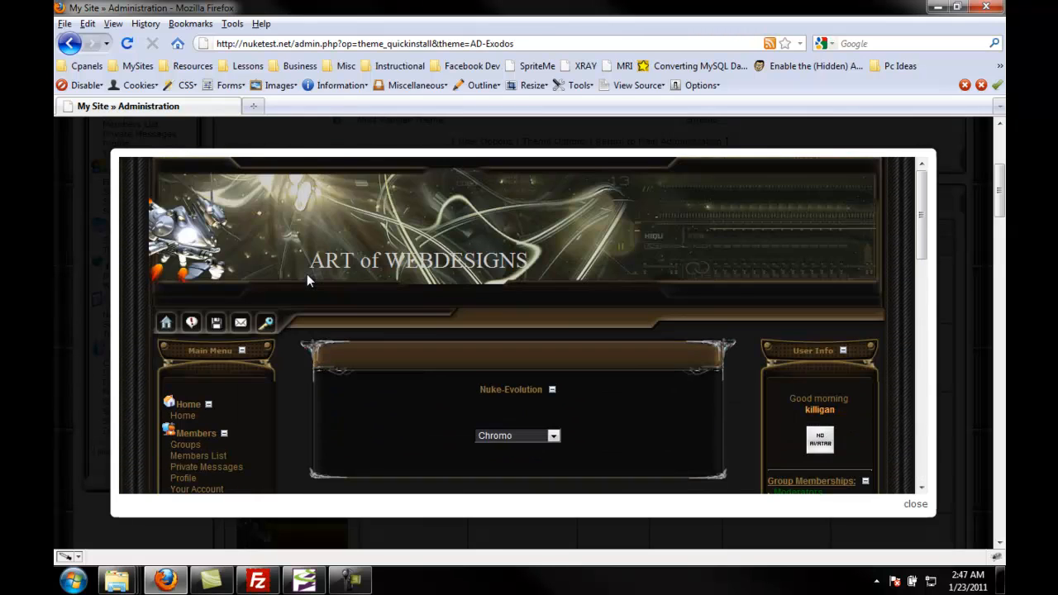
click(952, 195)
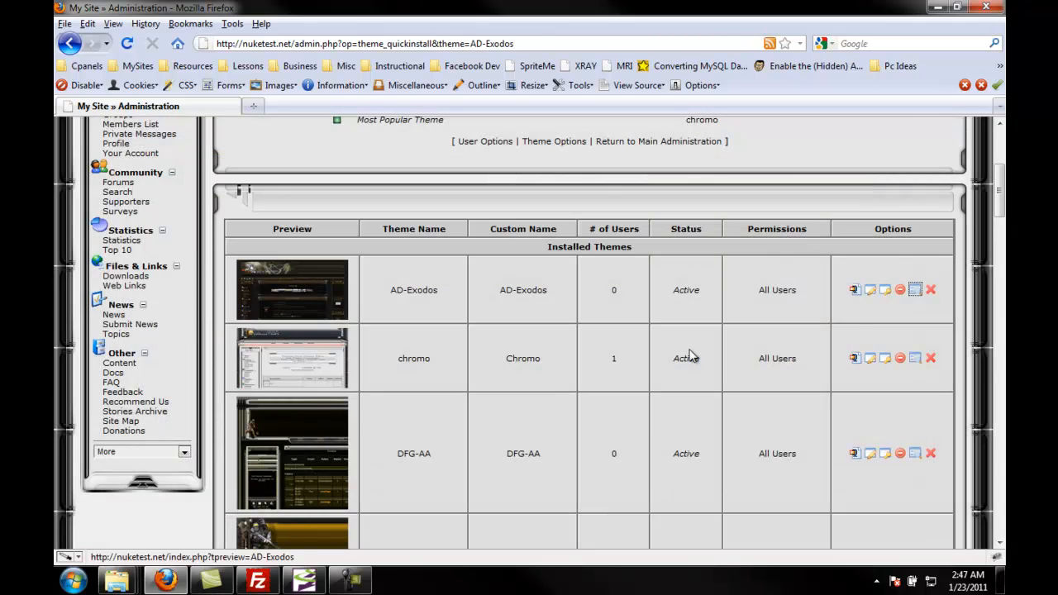
Step: Open the AD-Exodos theme's edit settings and go back to the theme list
click(870, 291)
scroll(471, 359, down, 5)
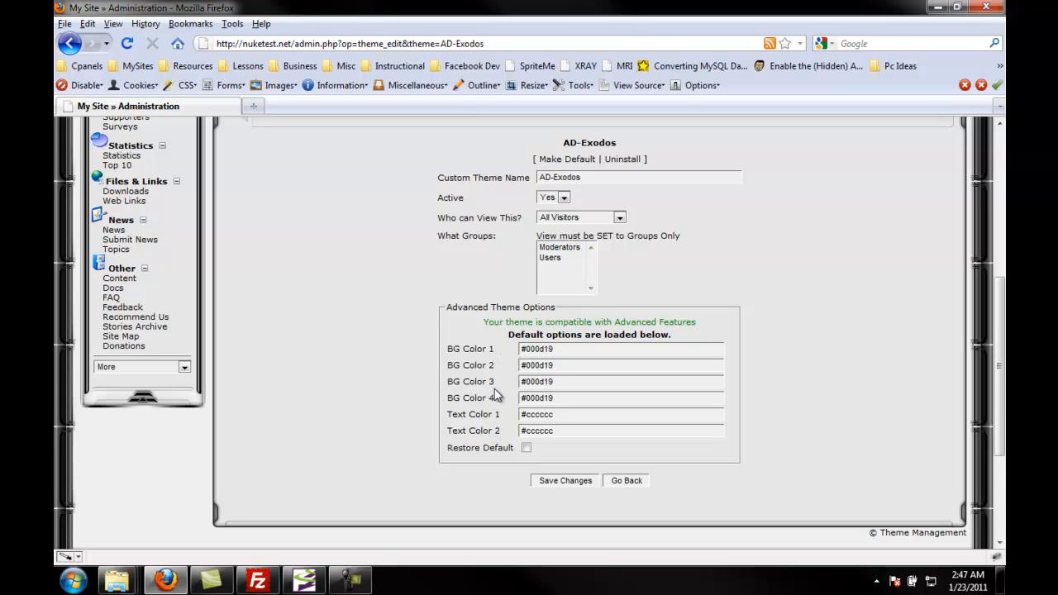
click(626, 481)
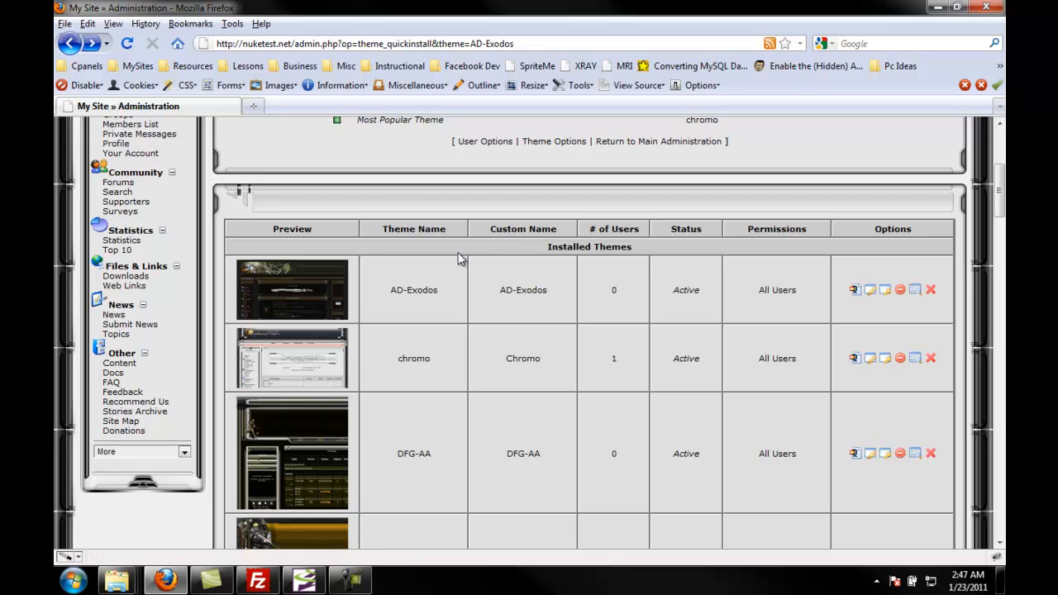
scroll(438, 271, up, 5)
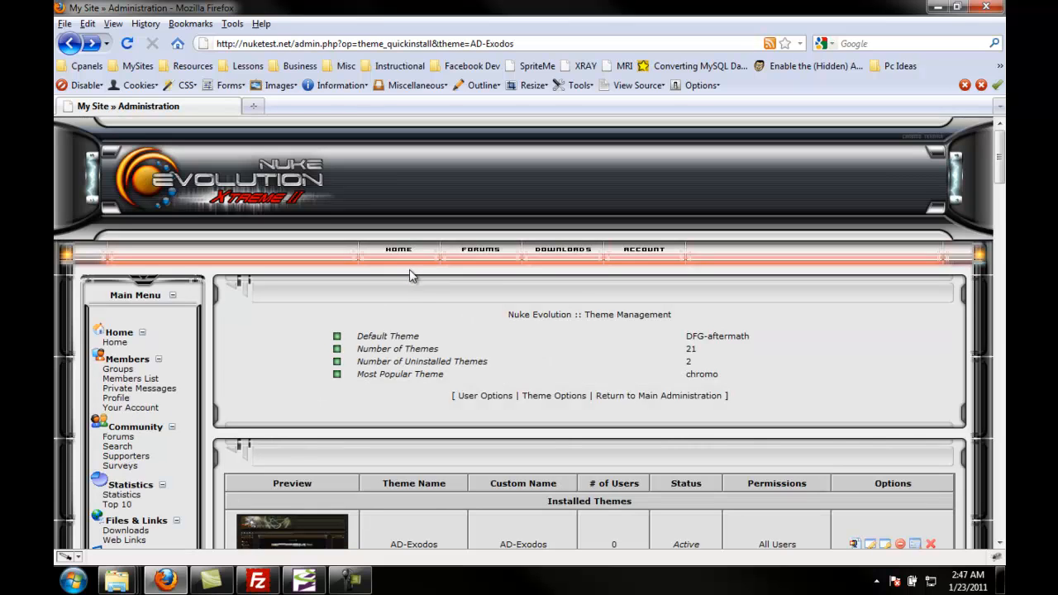
click(258, 580)
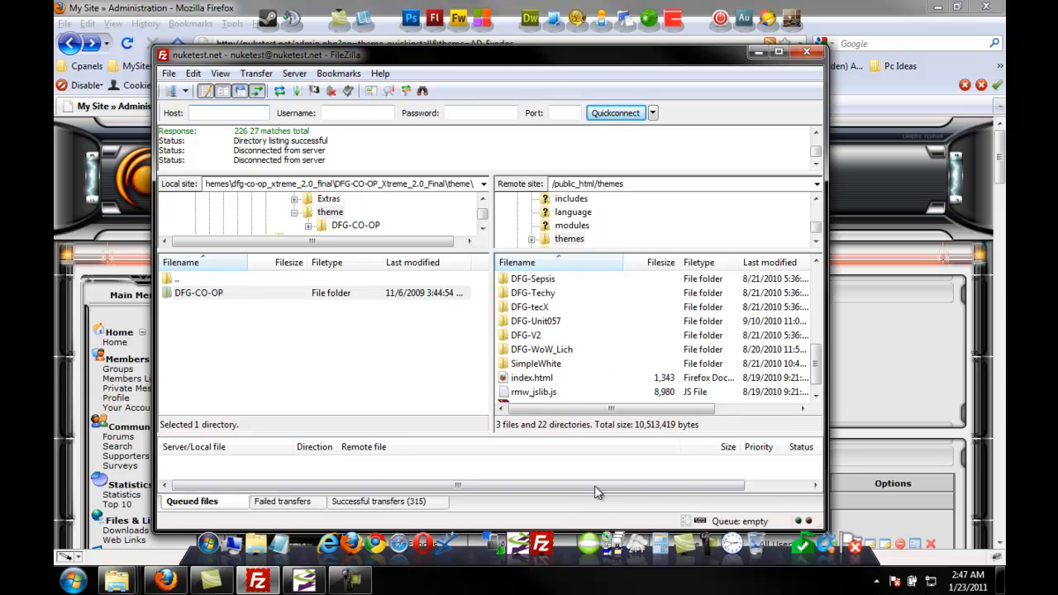
click(891, 7)
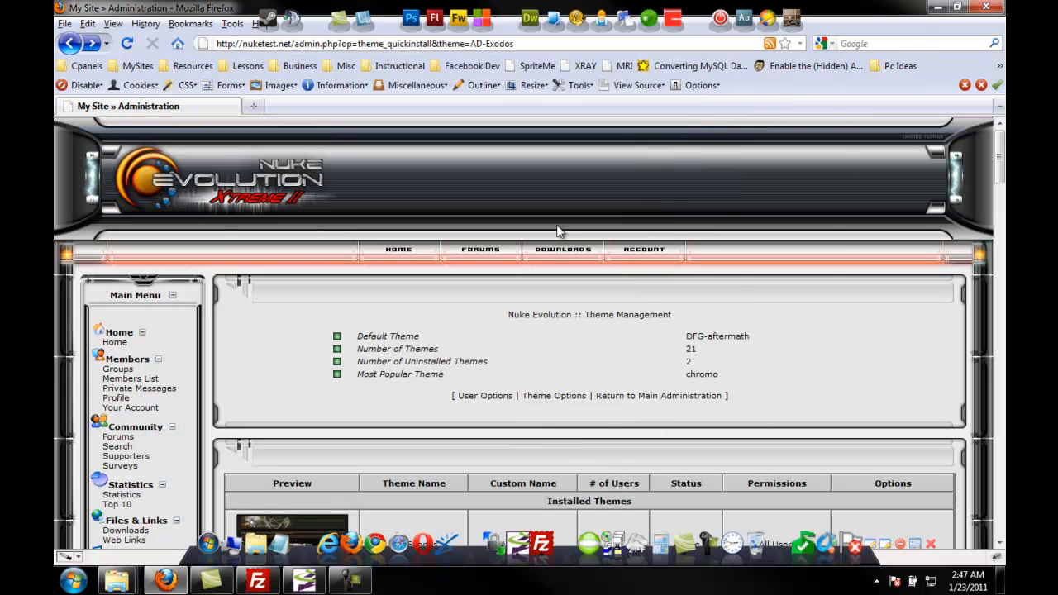
Step: Quick Install the uninstalled DFG-CO-OP theme
scroll(453, 364, down, 8)
scroll(443, 369, down, 15)
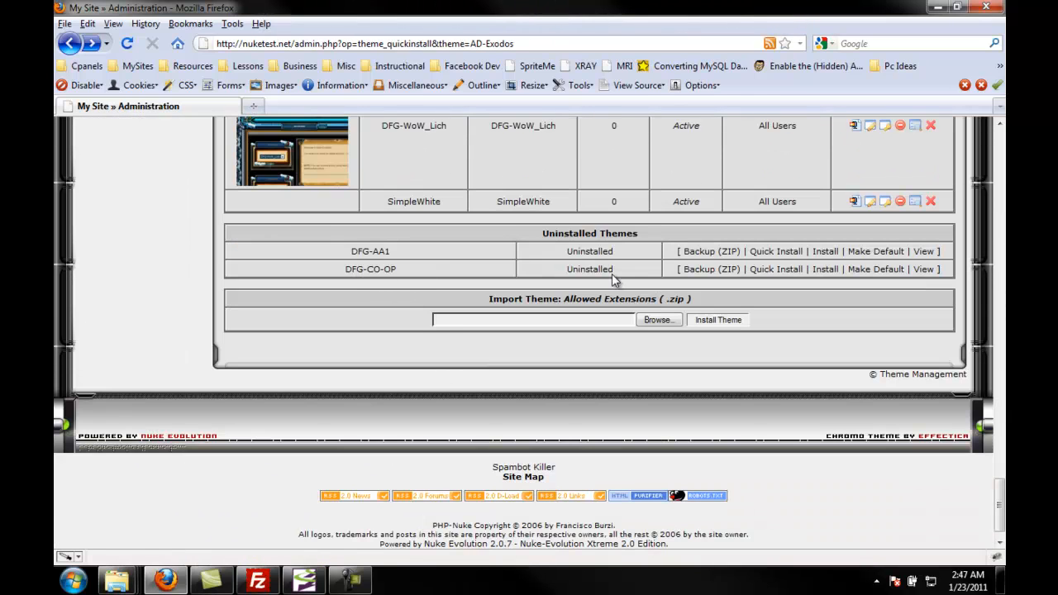
click(780, 275)
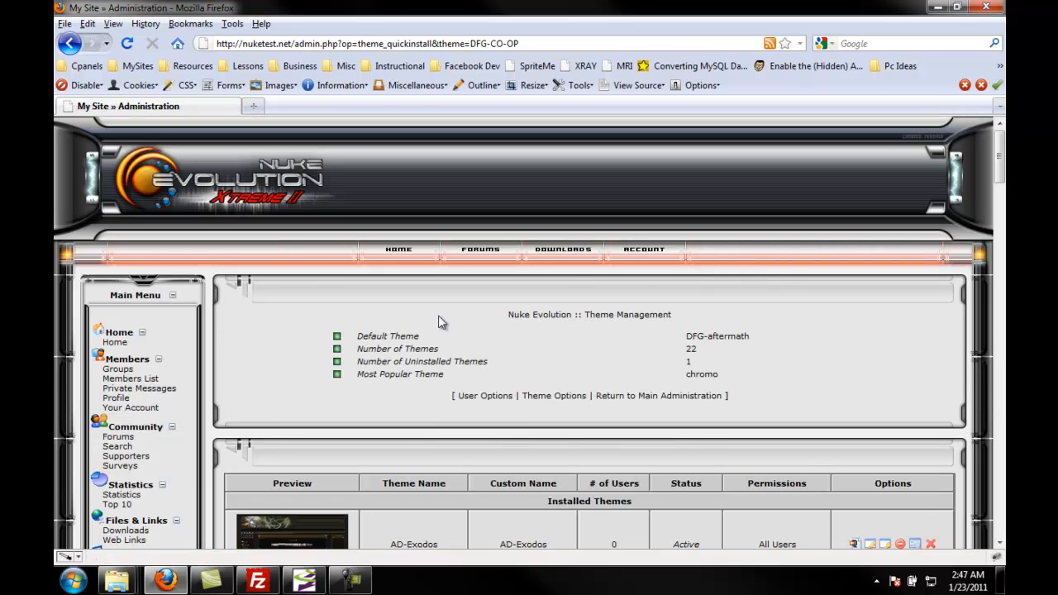
Step: Preview the newly installed DFG-CO-OP theme
scroll(439, 323, down, 6)
scroll(429, 273, down, 2)
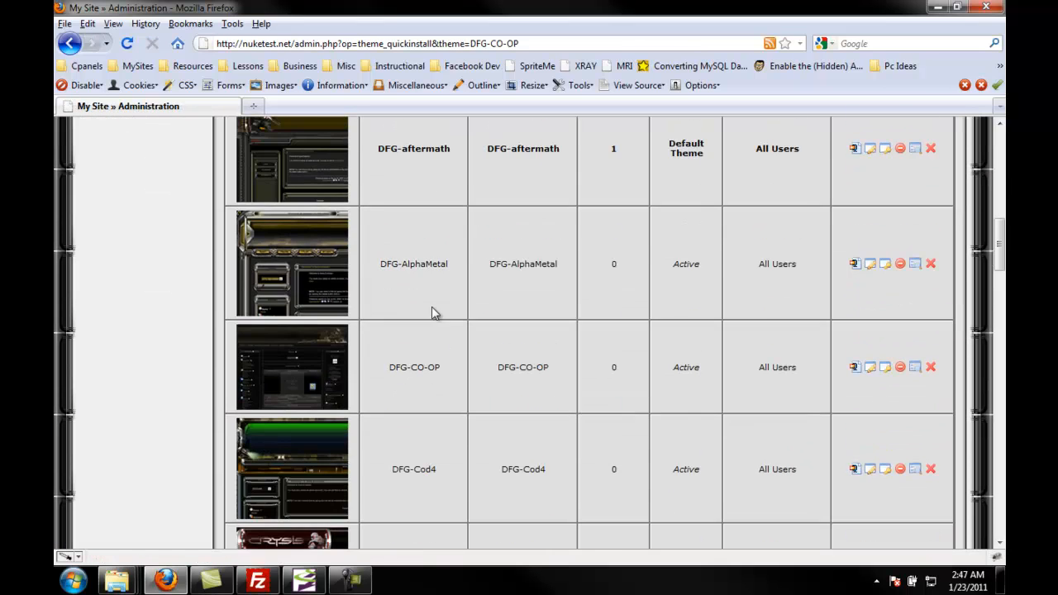
click(914, 368)
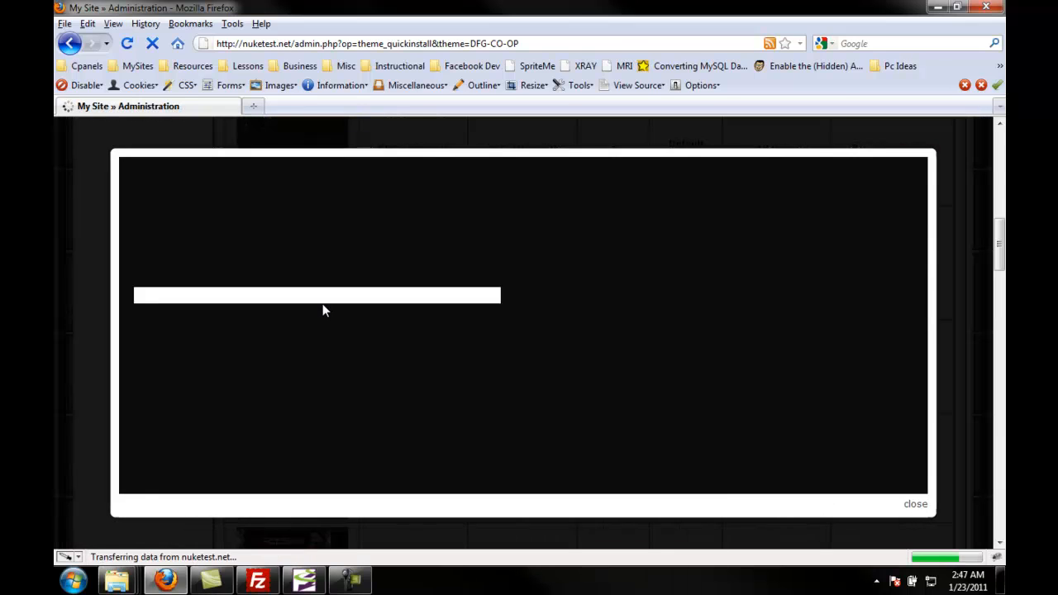
scroll(321, 326, down, 10)
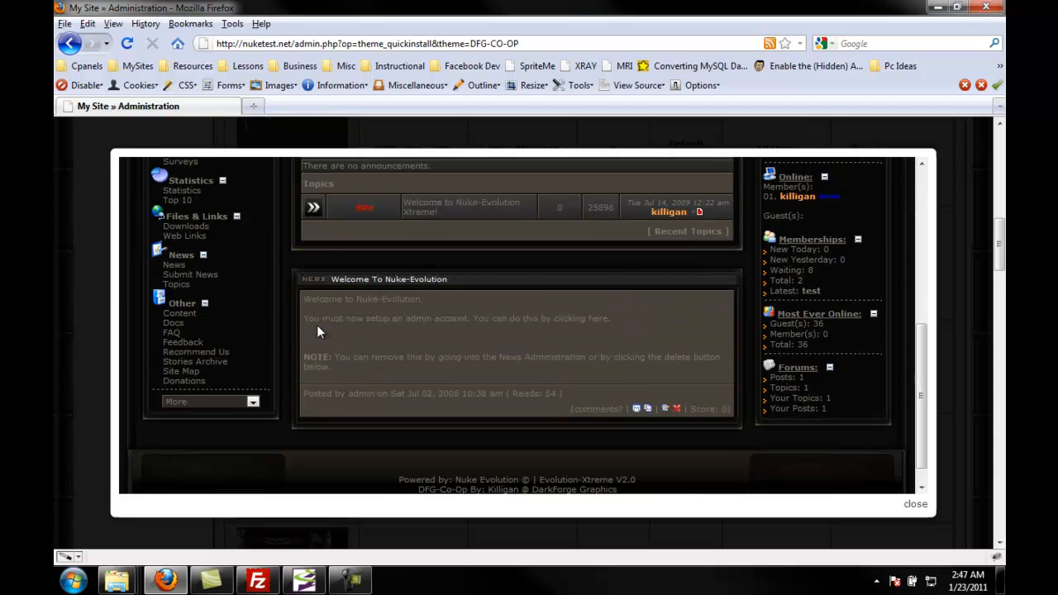
scroll(318, 332, up, 10)
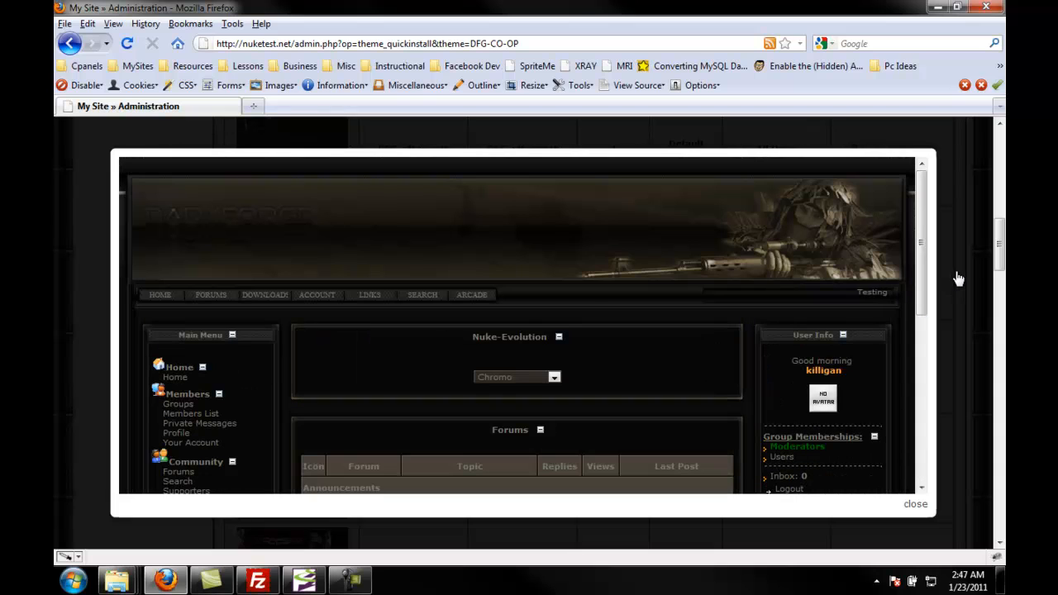
click(957, 279)
scroll(817, 255, up, 10)
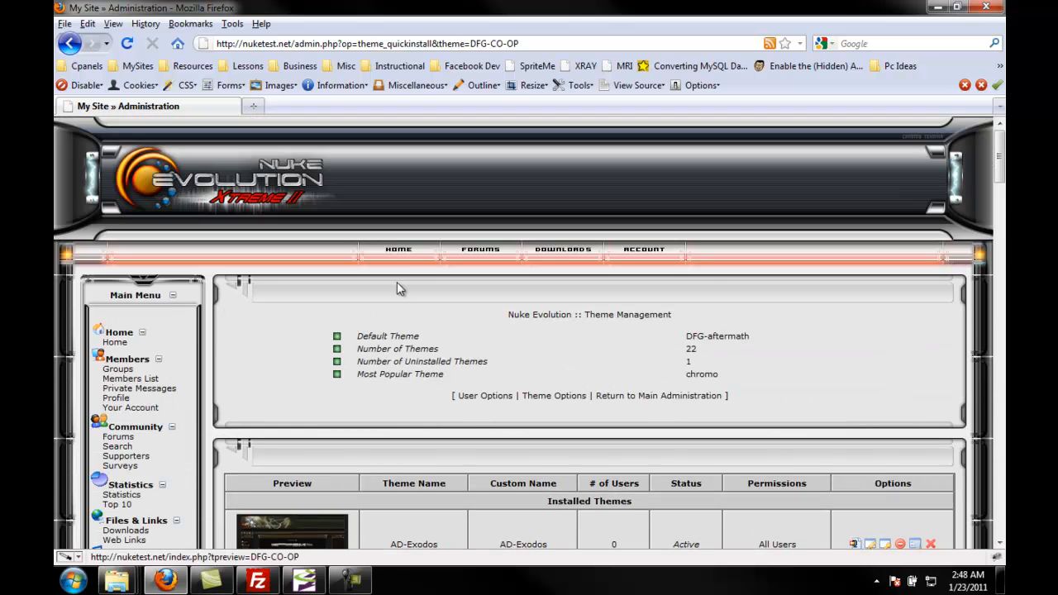
Step: Open the site's home page and switch the site theme to AD-Exodos
click(399, 250)
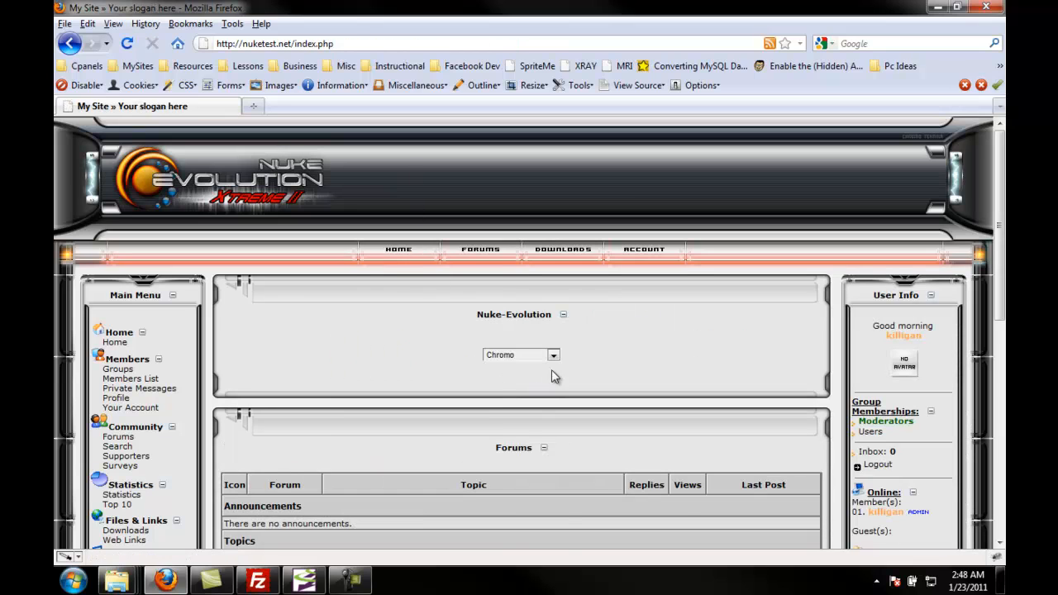
click(553, 354)
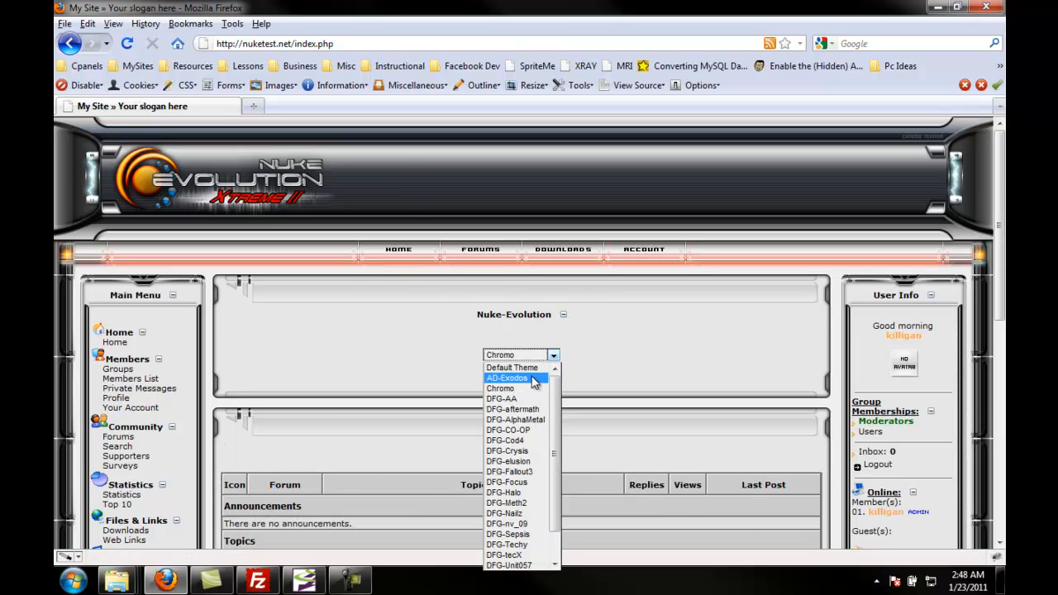
click(533, 379)
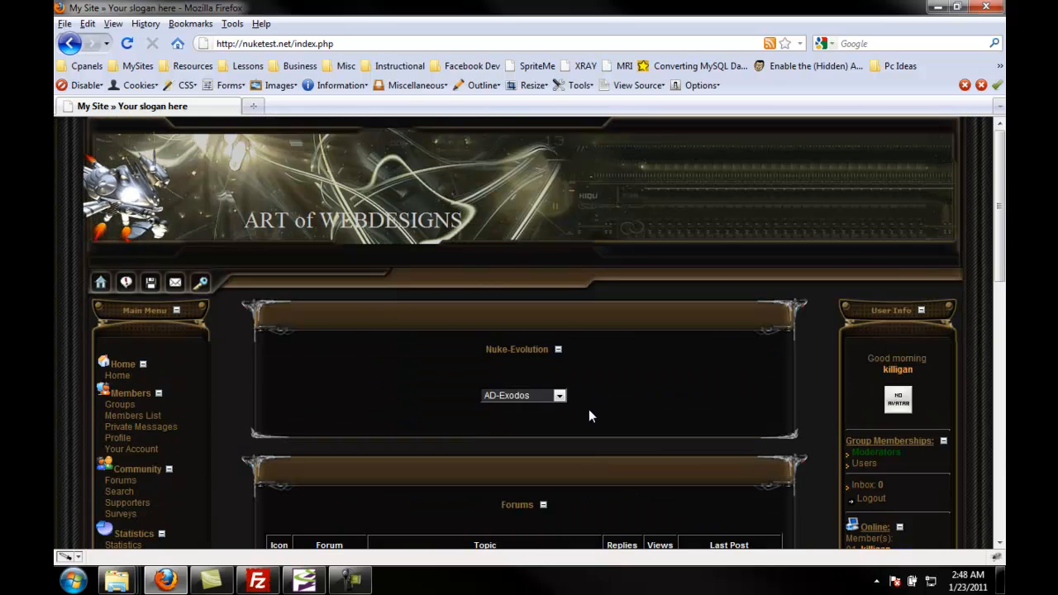
Step: Switch the site theme to DFG-CO-OP and scroll through the page
click(560, 396)
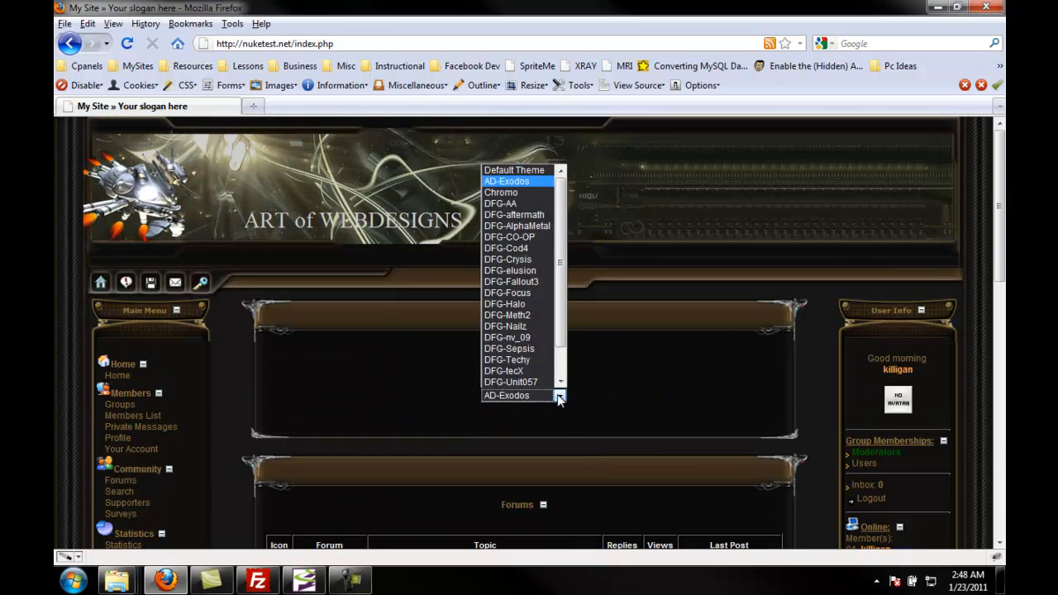
click(509, 236)
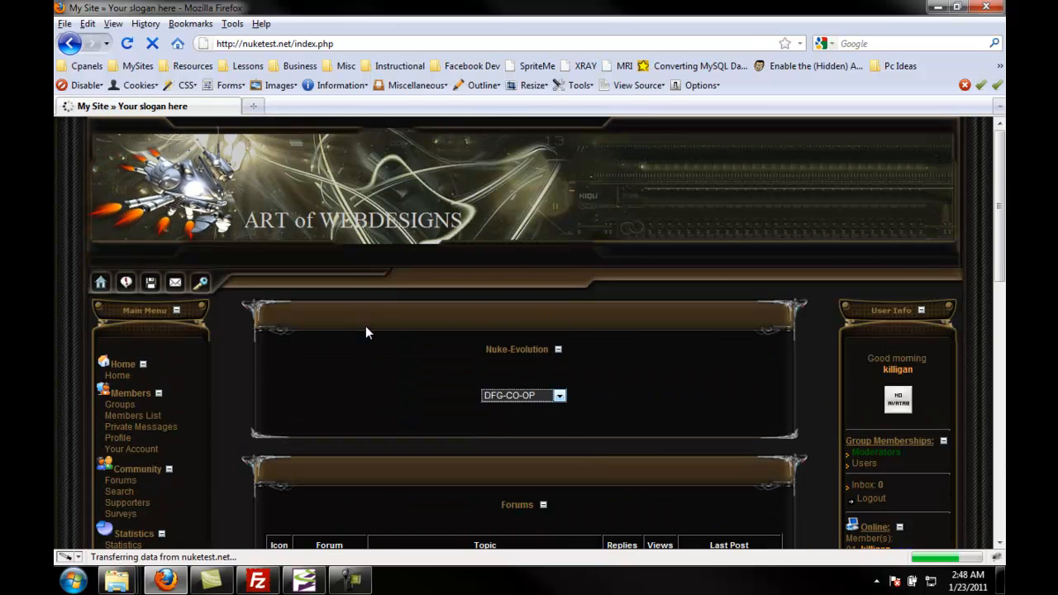
scroll(367, 329, down, 5)
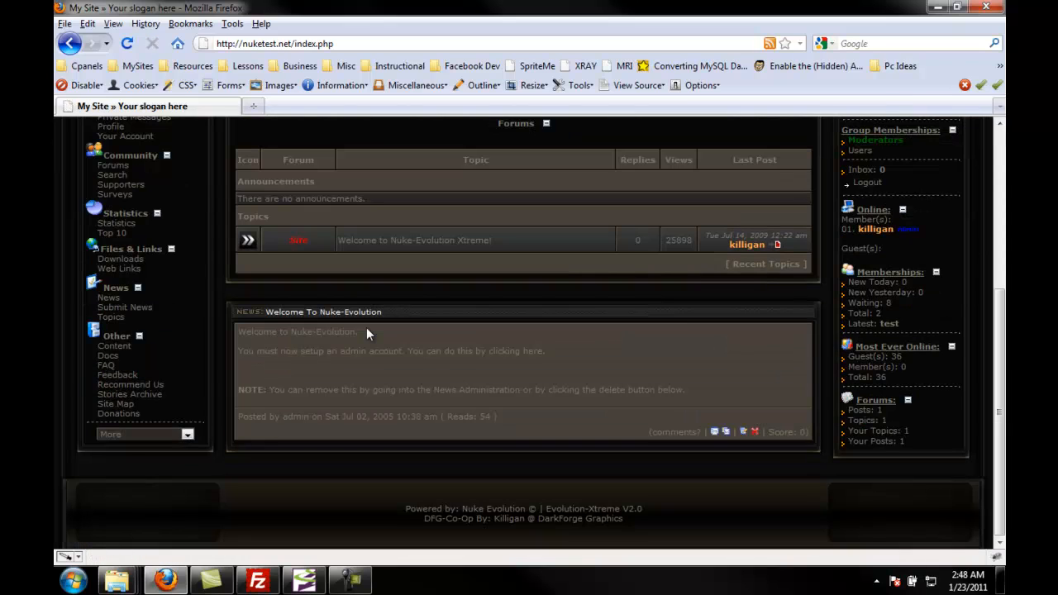
scroll(366, 327, up, 5)
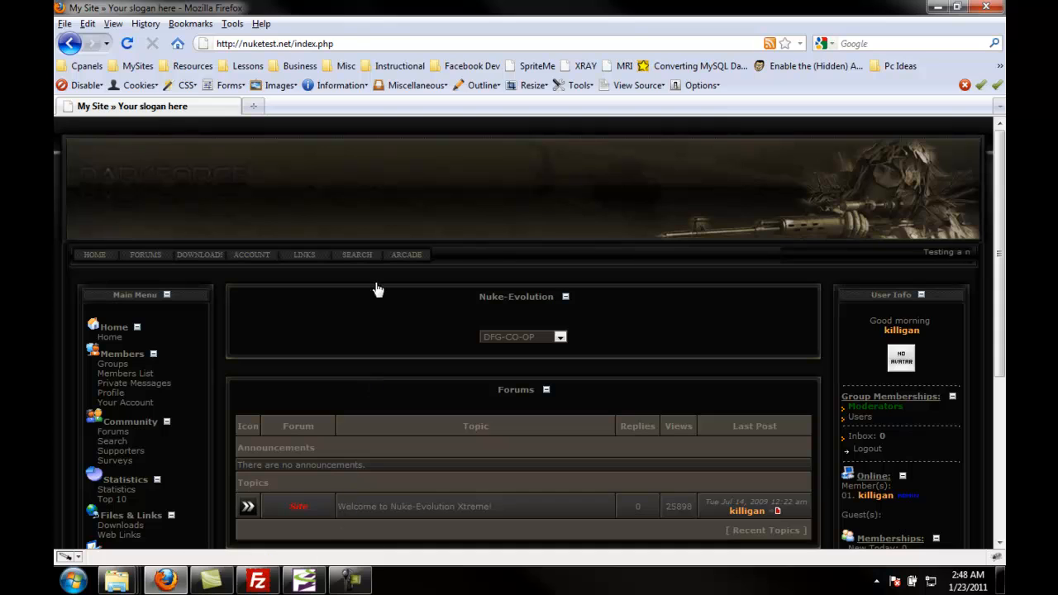
Step: Return to admin.php and open Theme Management to reach the DFG-CO-OP theme in the installed list
drag(349, 43, 293, 43)
text(admin.php)
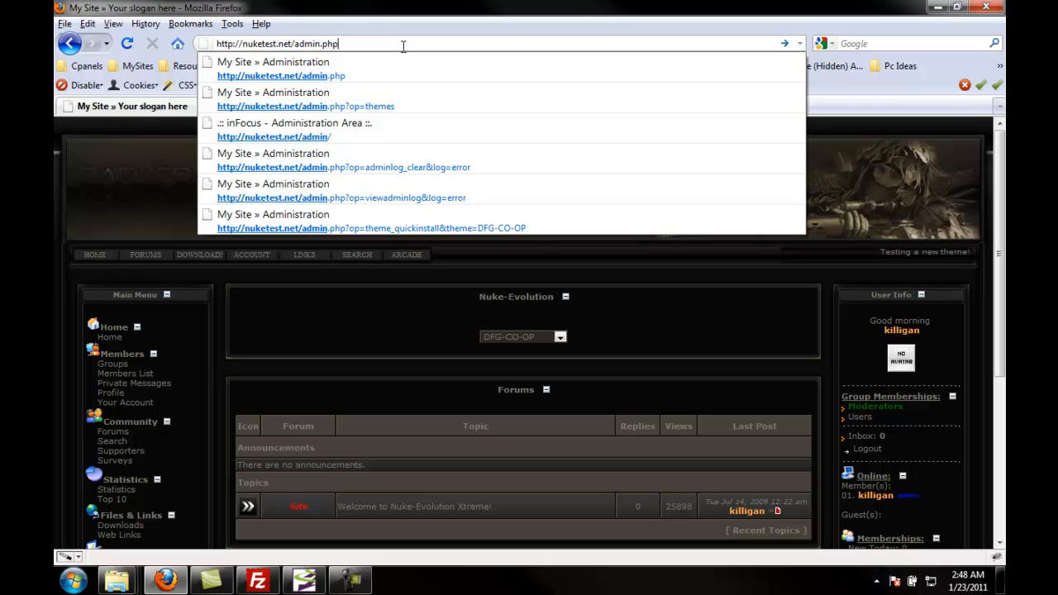
key(Return)
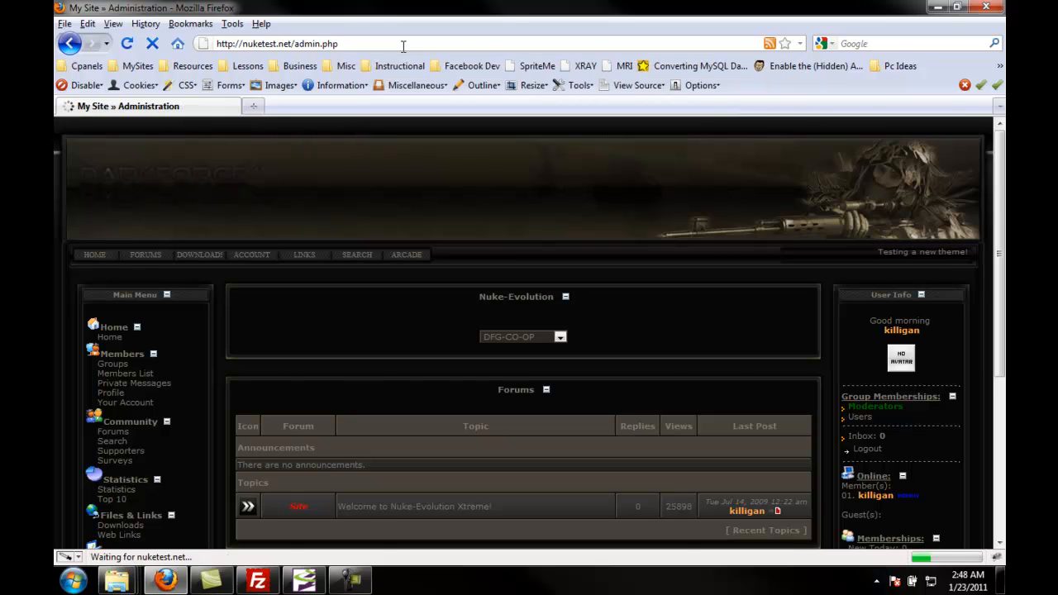
scroll(475, 239, down, 10)
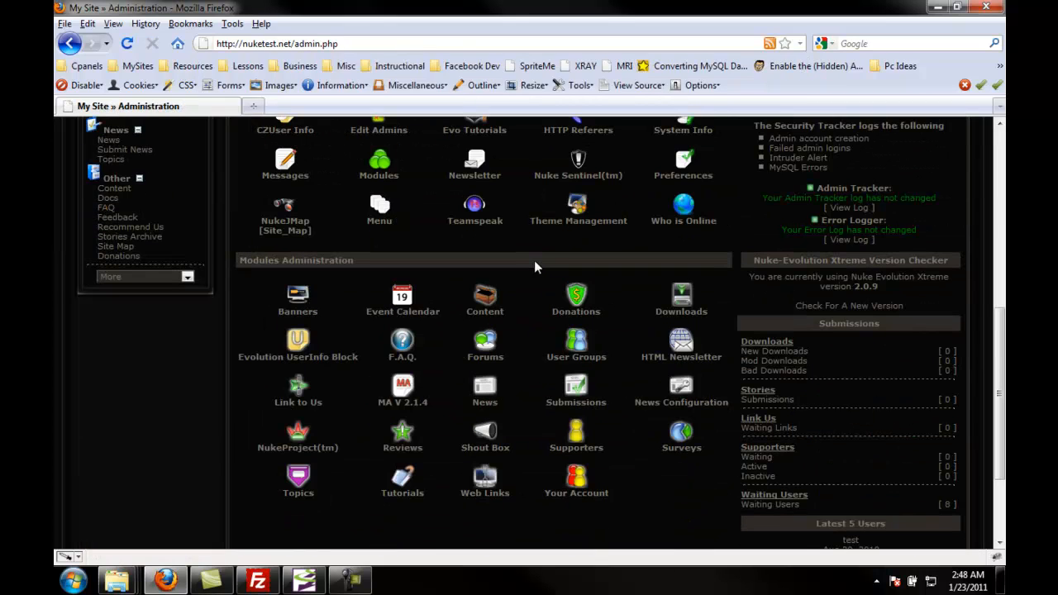
click(577, 206)
scroll(447, 326, down, 5)
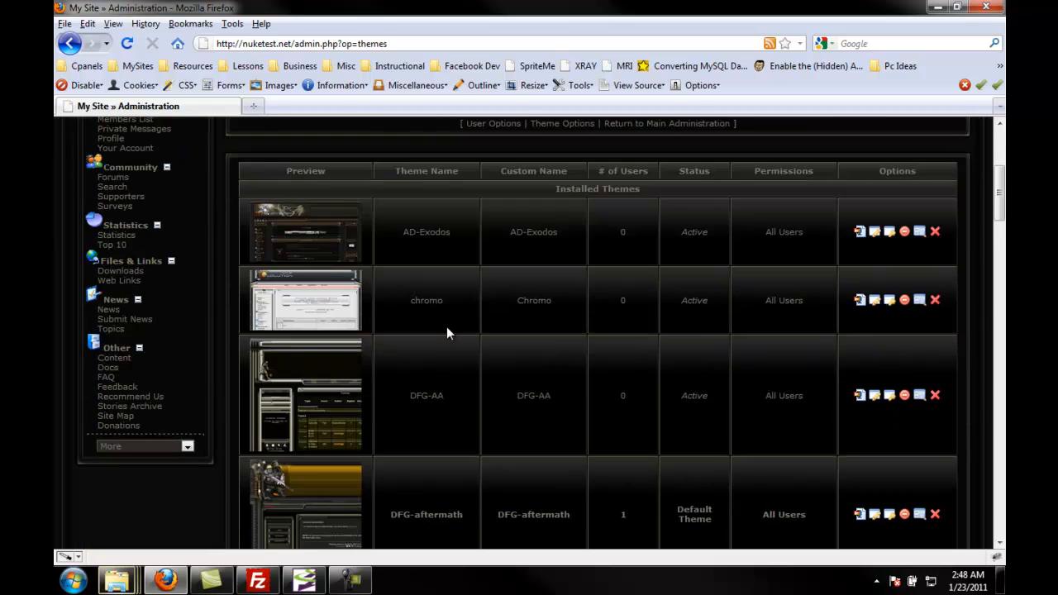
scroll(484, 374, down, 4)
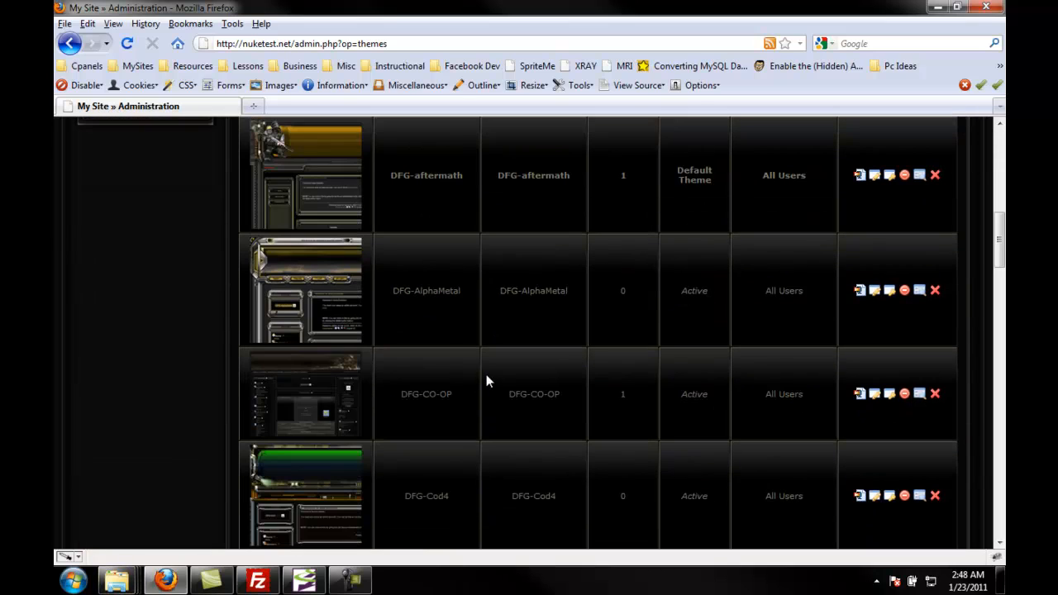
Step: Edit the DFG-CO-OP theme: set Link 1 Text to Main and Site Width to 80%, then save the changes
click(874, 394)
scroll(426, 317, down, 10)
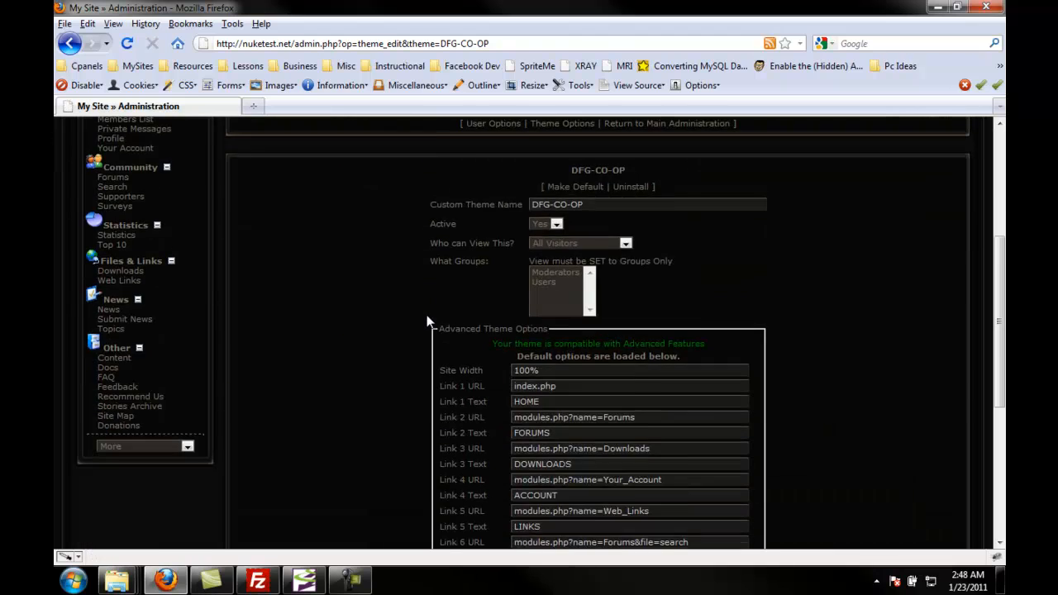
scroll(426, 321, up, 4)
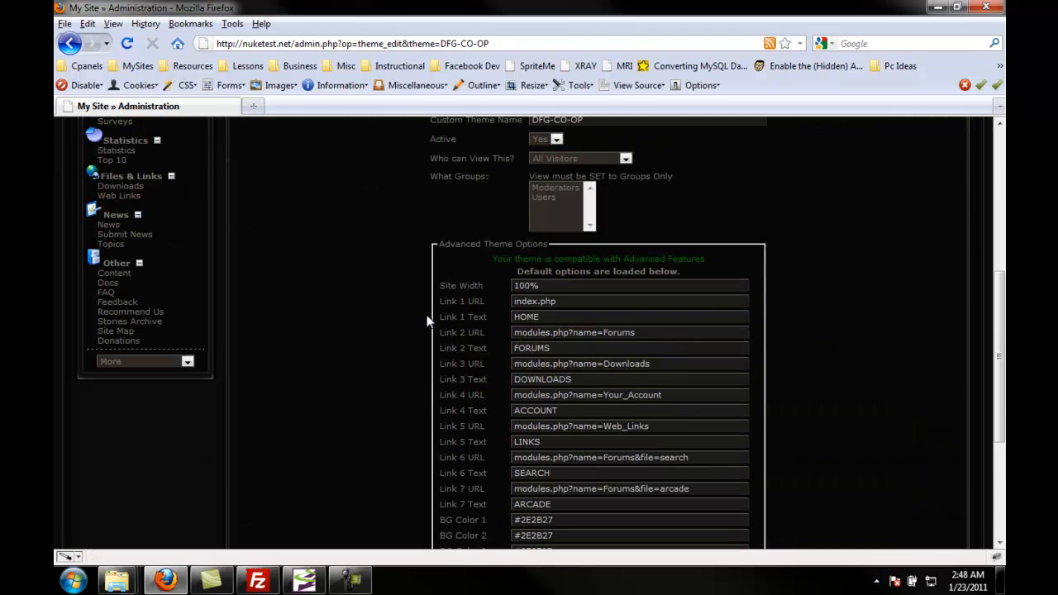
scroll(426, 321, up, 8)
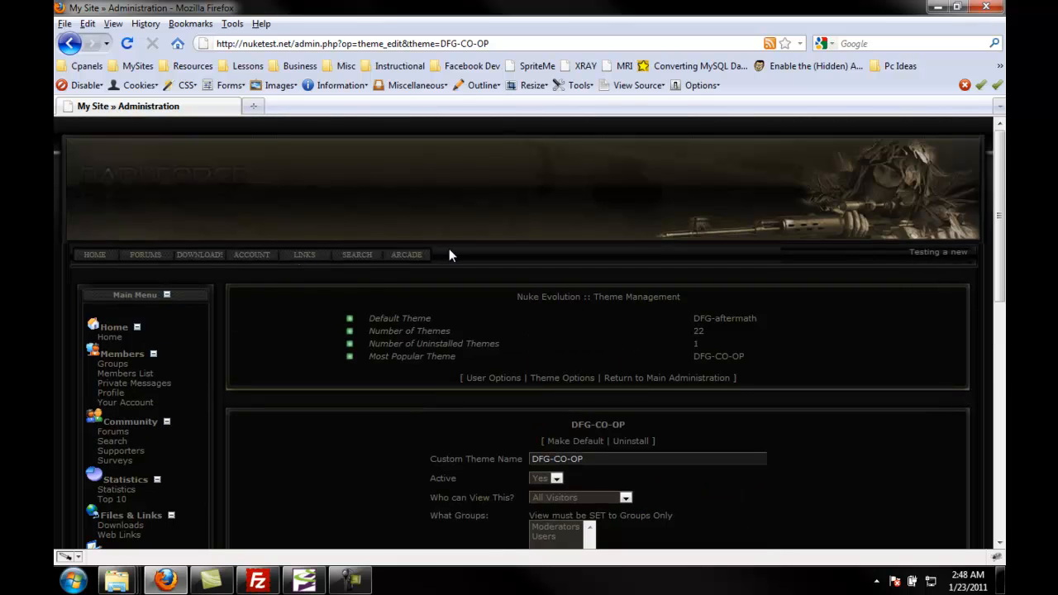
scroll(448, 250, down, 8)
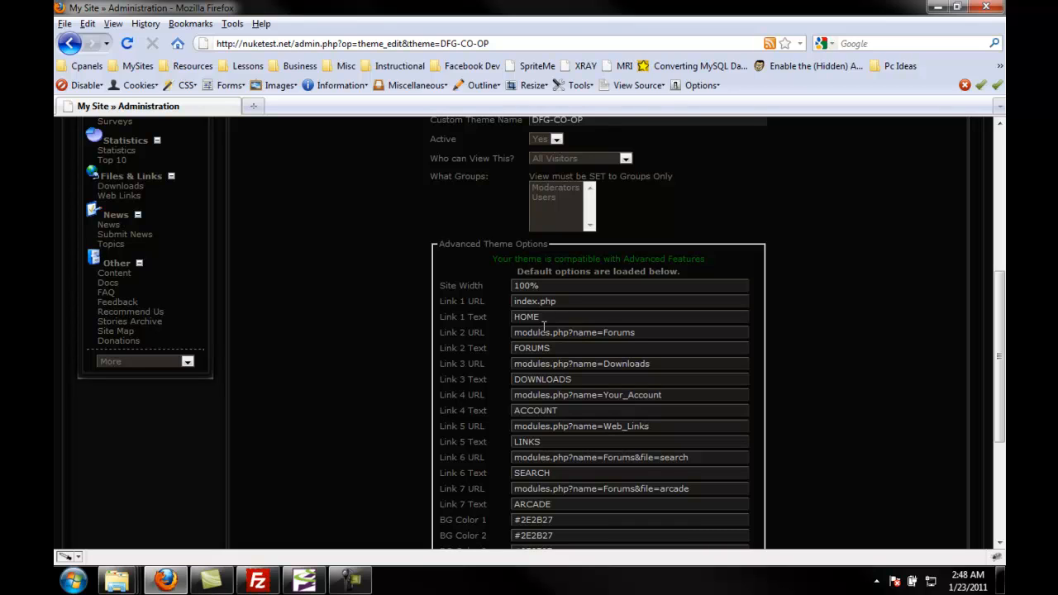
drag(541, 317, 477, 322)
text(Main)
text(80)
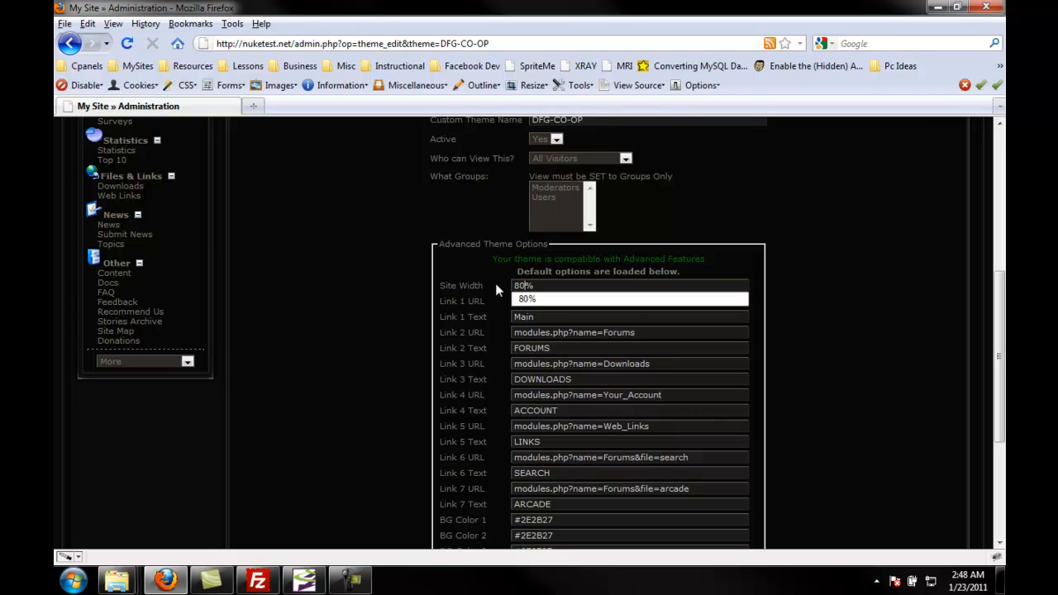
click(373, 291)
scroll(430, 331, down, 5)
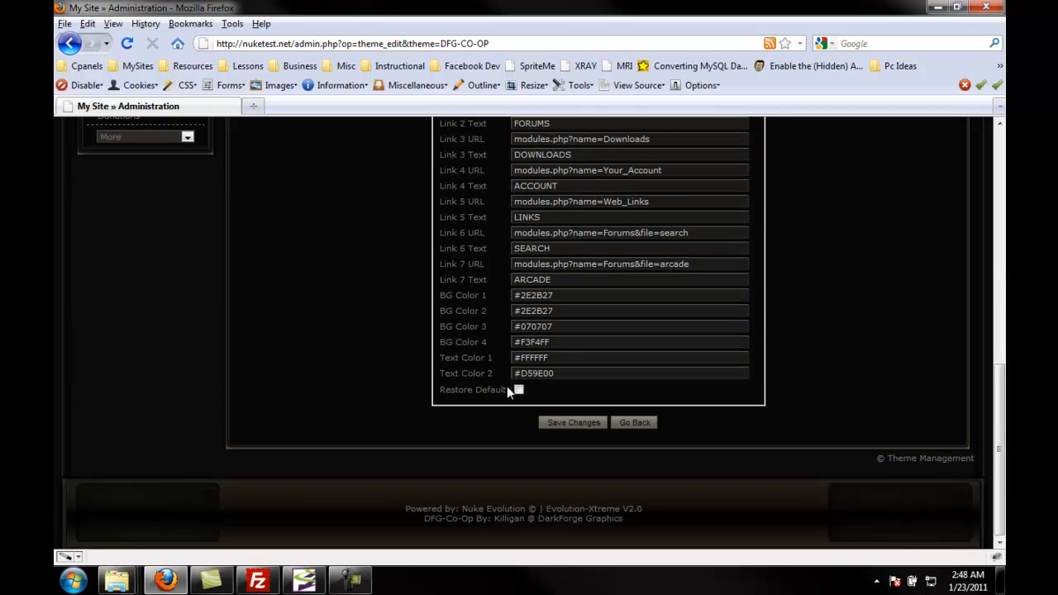
click(572, 423)
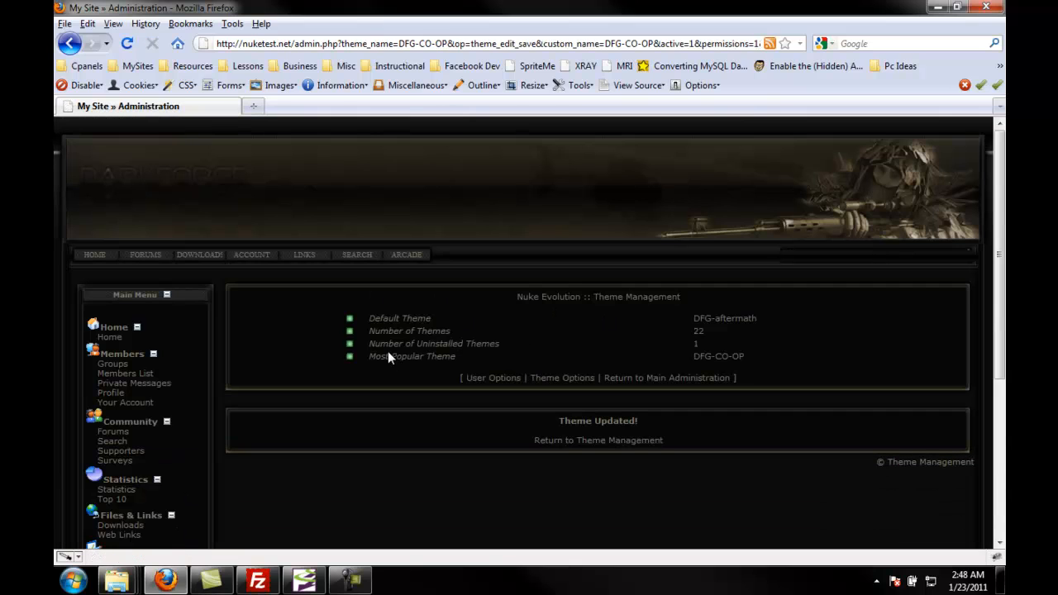
Step: Check the site's home page with the edited theme and go back to the admin page
click(95, 254)
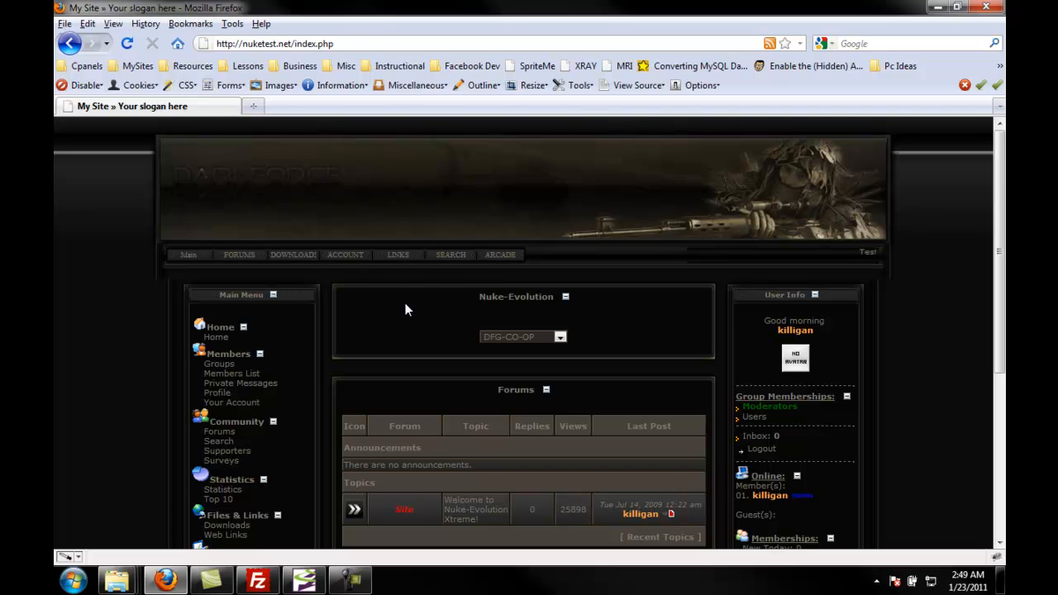
scroll(392, 295, down, 8)
scroll(392, 295, up, 8)
click(70, 43)
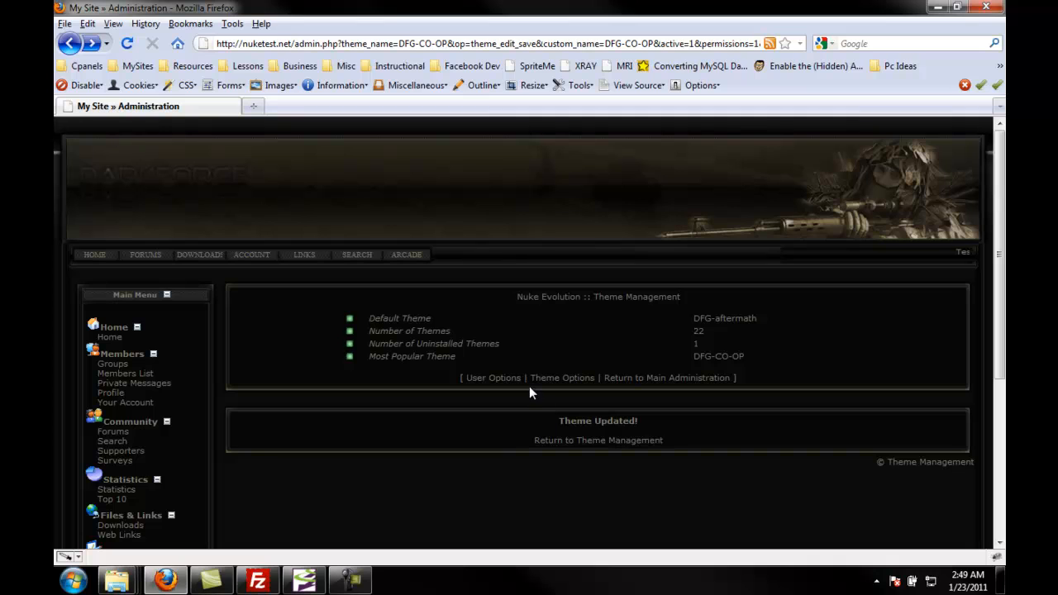
Step: Reopen the DFG-CO-OP theme settings, set Site Width to 1000, and save the changes
click(549, 442)
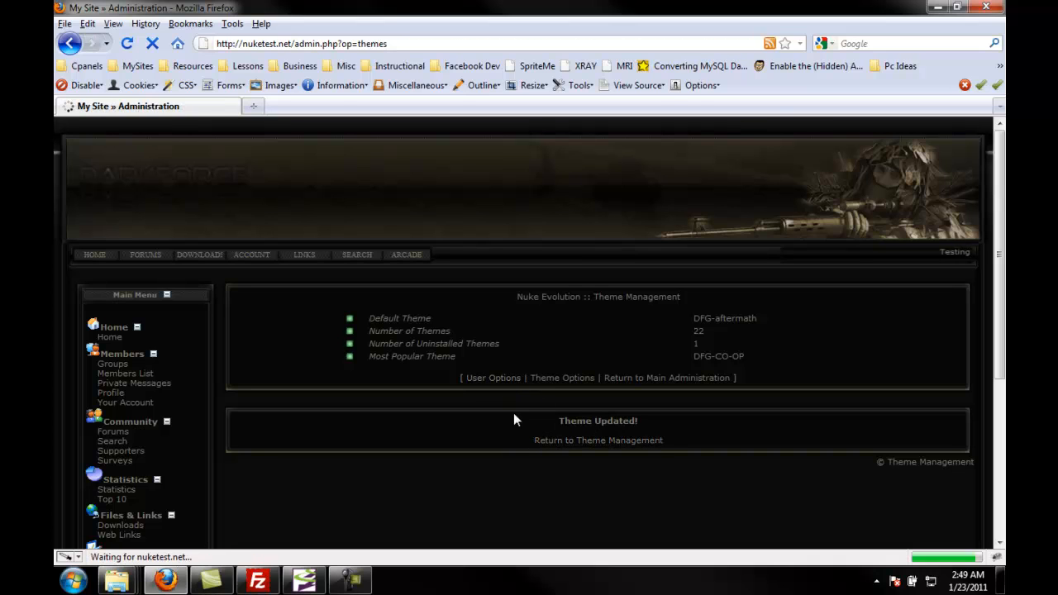
scroll(463, 411, down, 7)
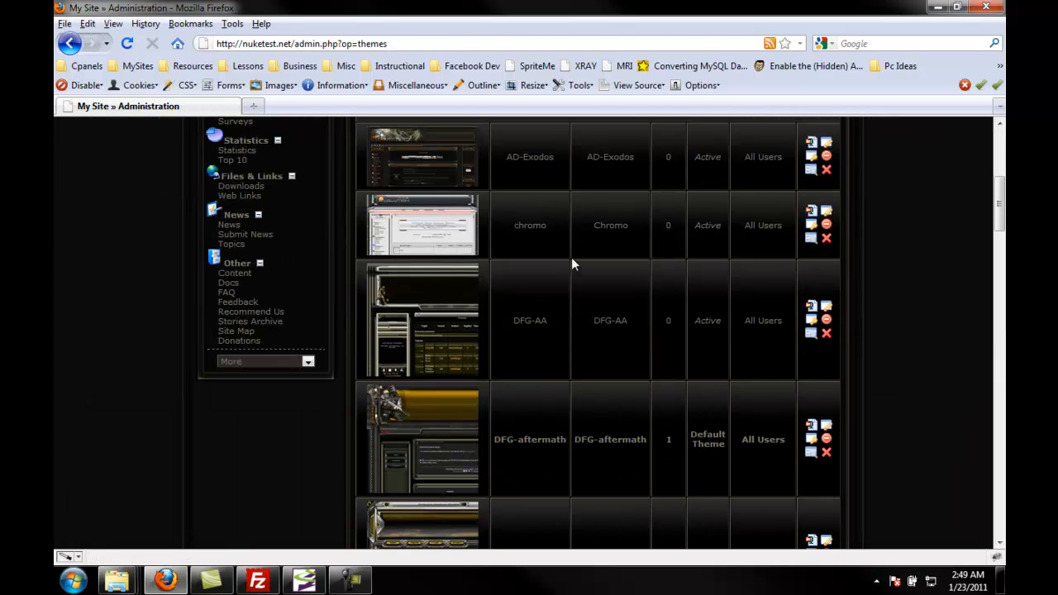
scroll(547, 367, down, 5)
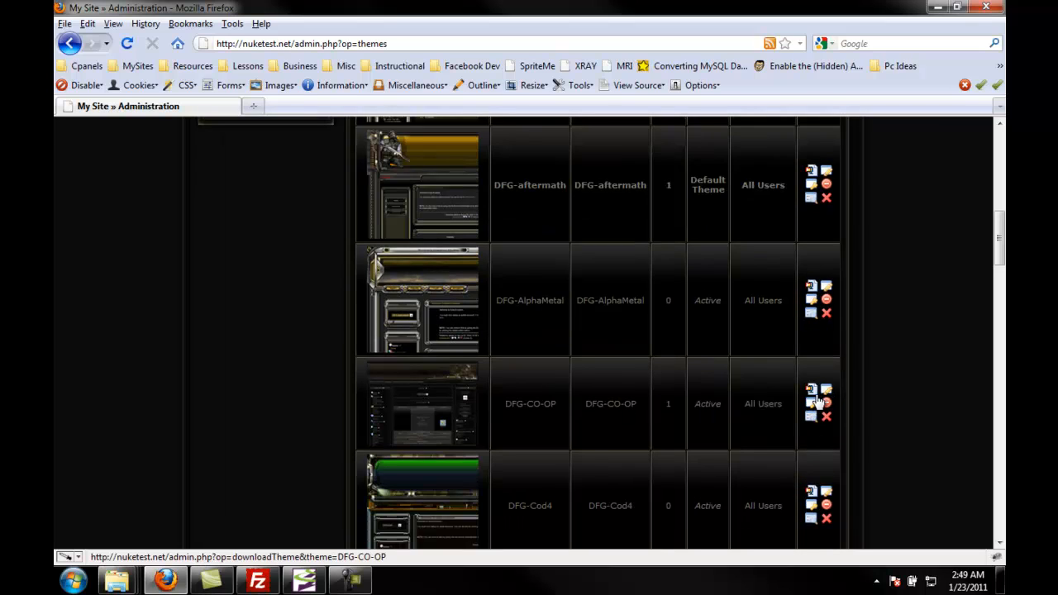
click(825, 390)
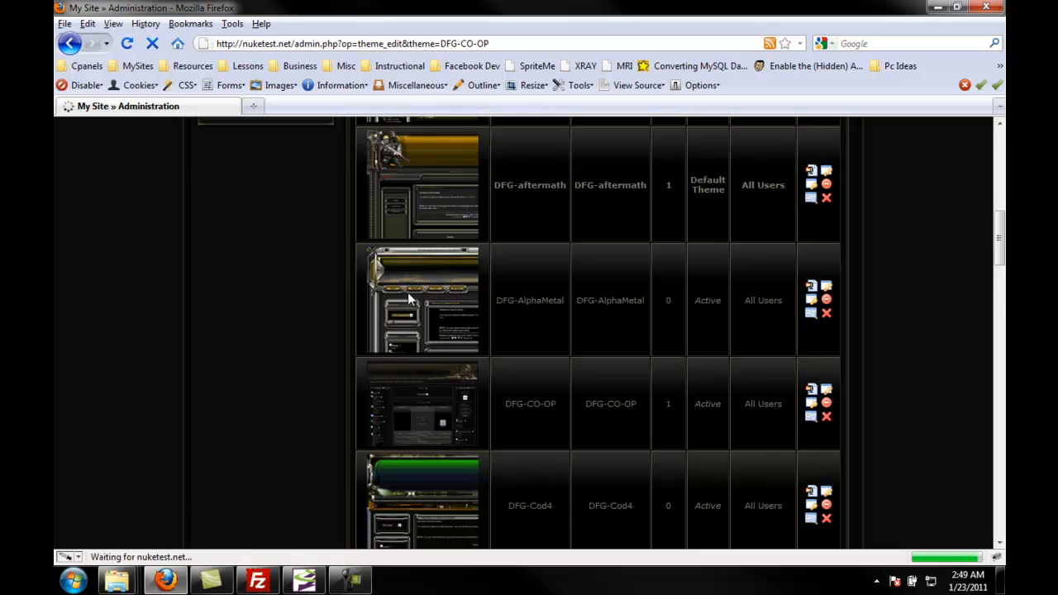
scroll(510, 402, down, 4)
double_click(538, 442)
text(990)
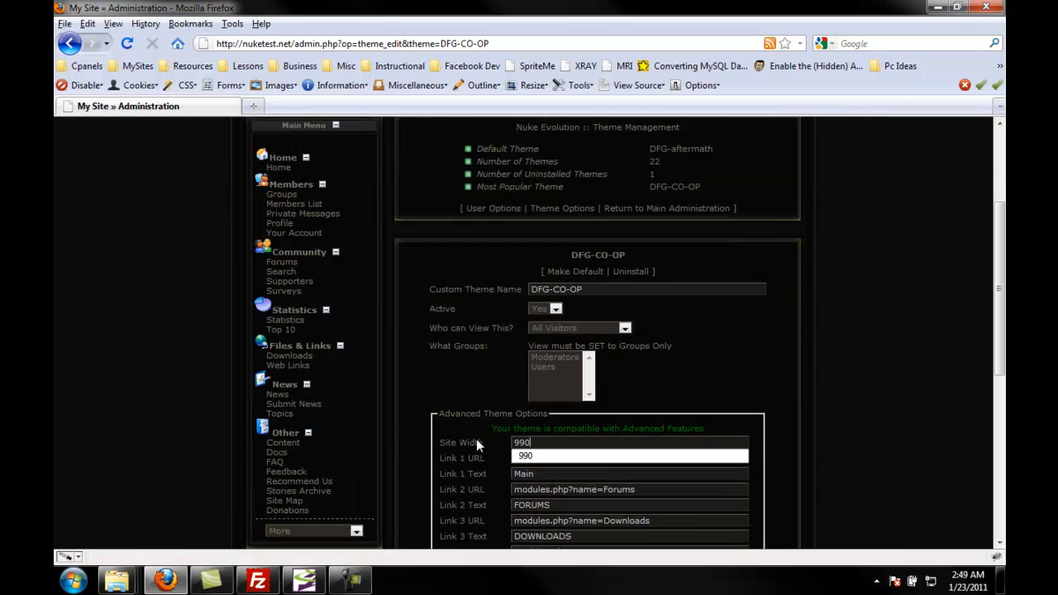
drag(539, 445, 491, 446)
text(1000)
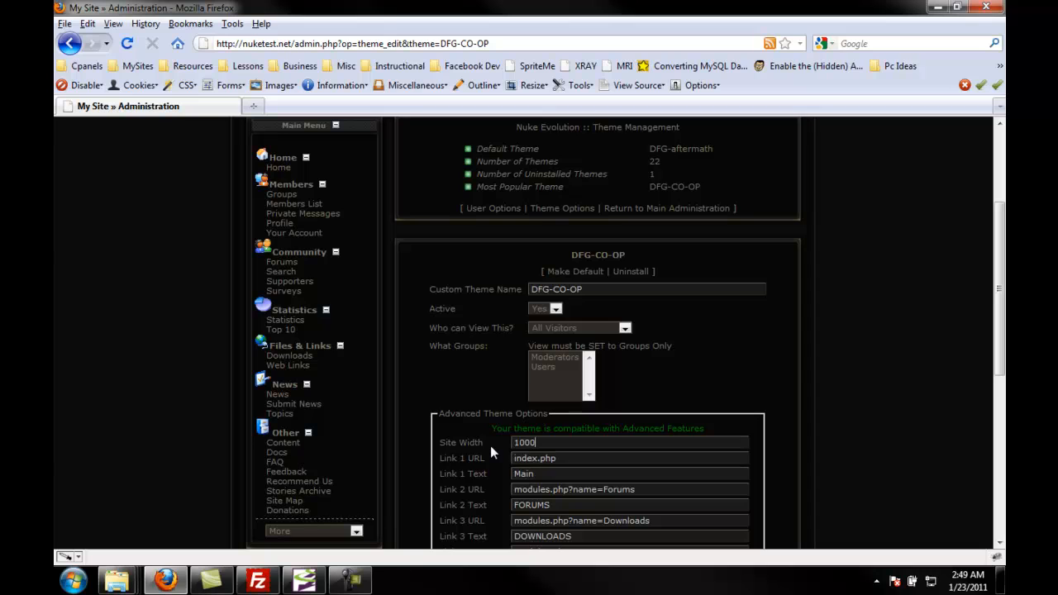
scroll(449, 386, down, 7)
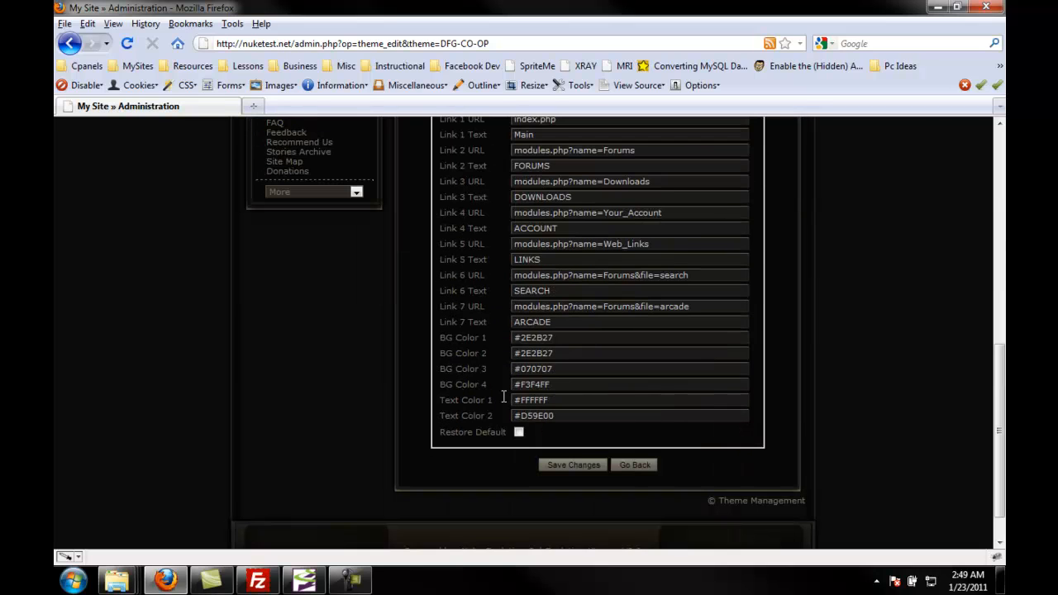
click(578, 464)
Step: Check the home page with the new site width and go back to the admin page
click(189, 253)
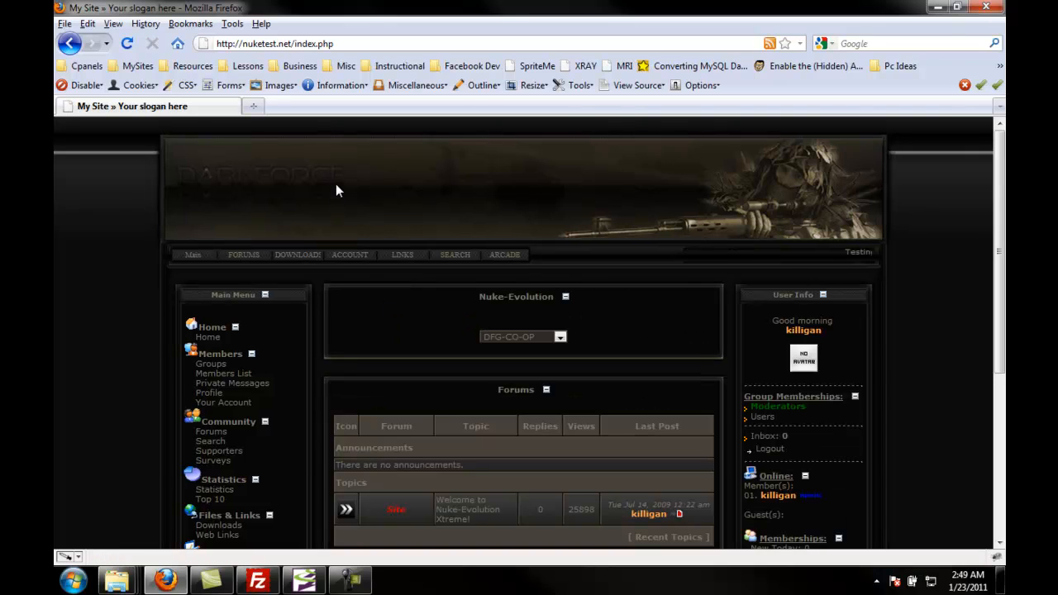
scroll(335, 190, down, 5)
scroll(348, 216, up, 5)
click(67, 44)
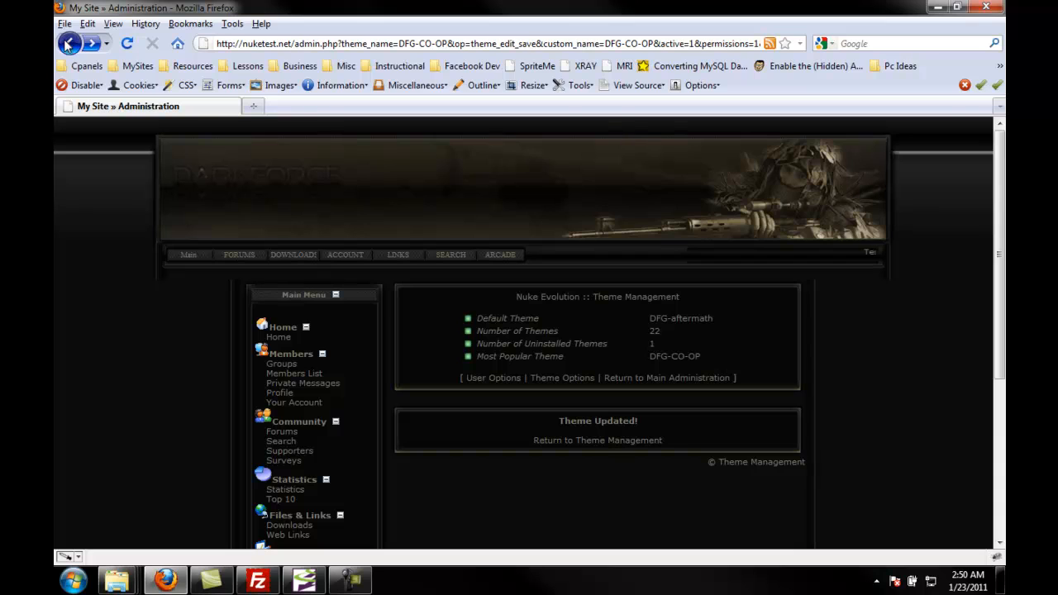
Step: Uninstall the DFG-CO-OP theme from Theme Management and return to the theme list
click(545, 442)
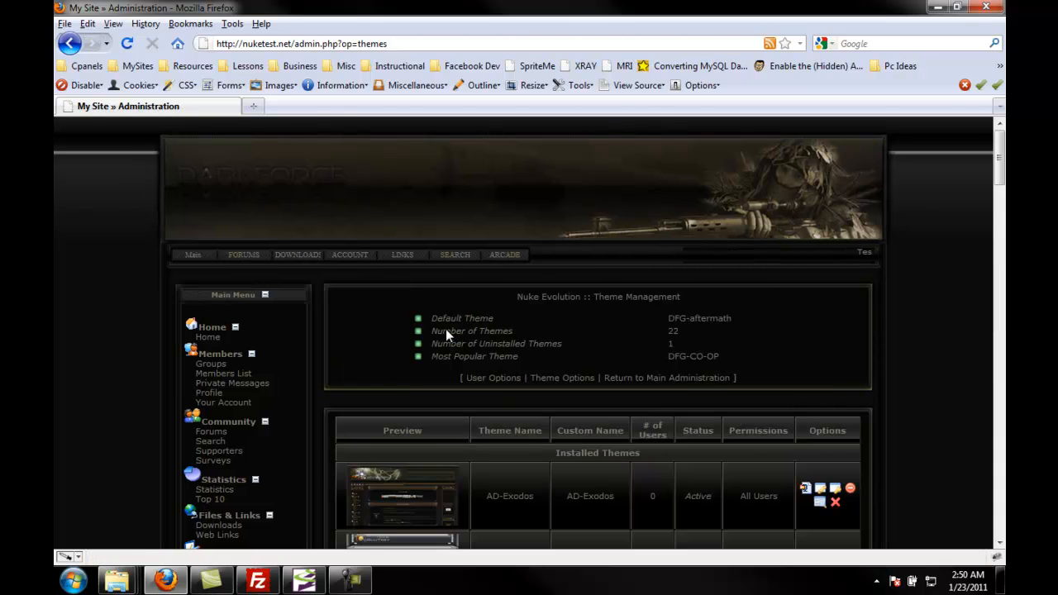
scroll(475, 325, down, 15)
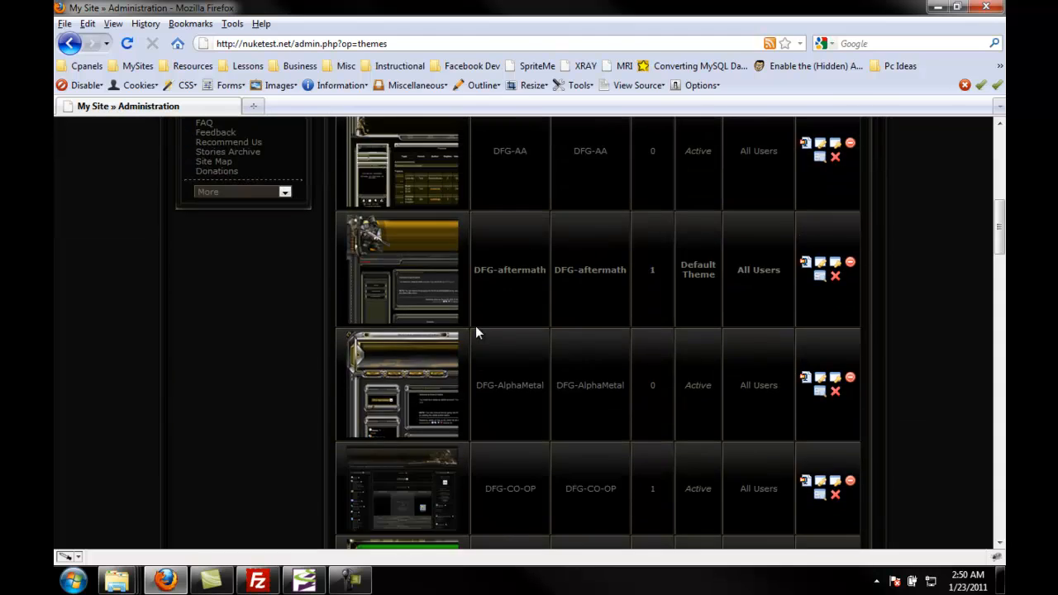
scroll(475, 332, down, 12)
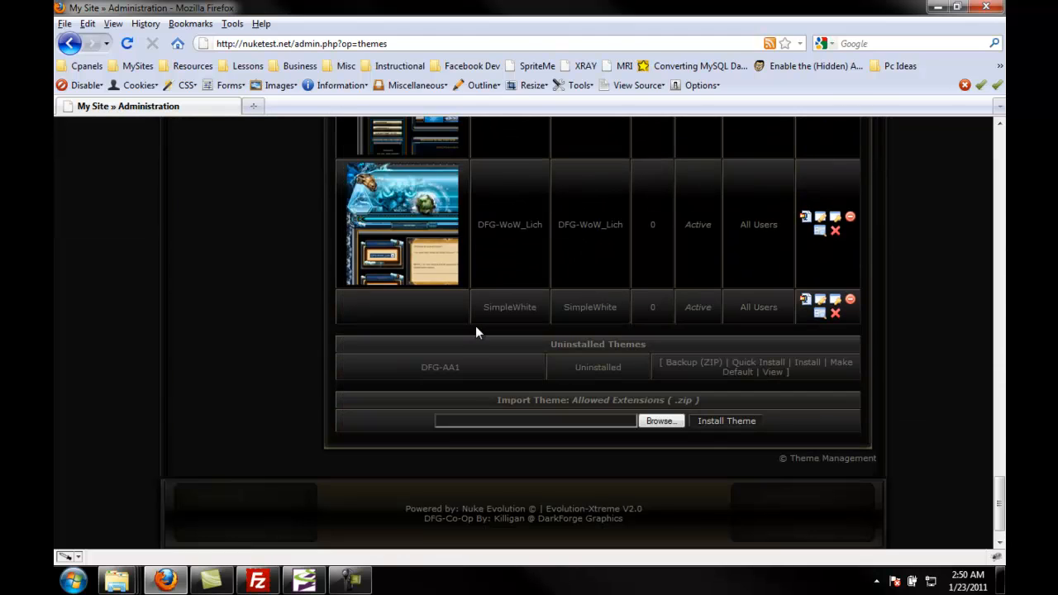
scroll(475, 332, up, 12)
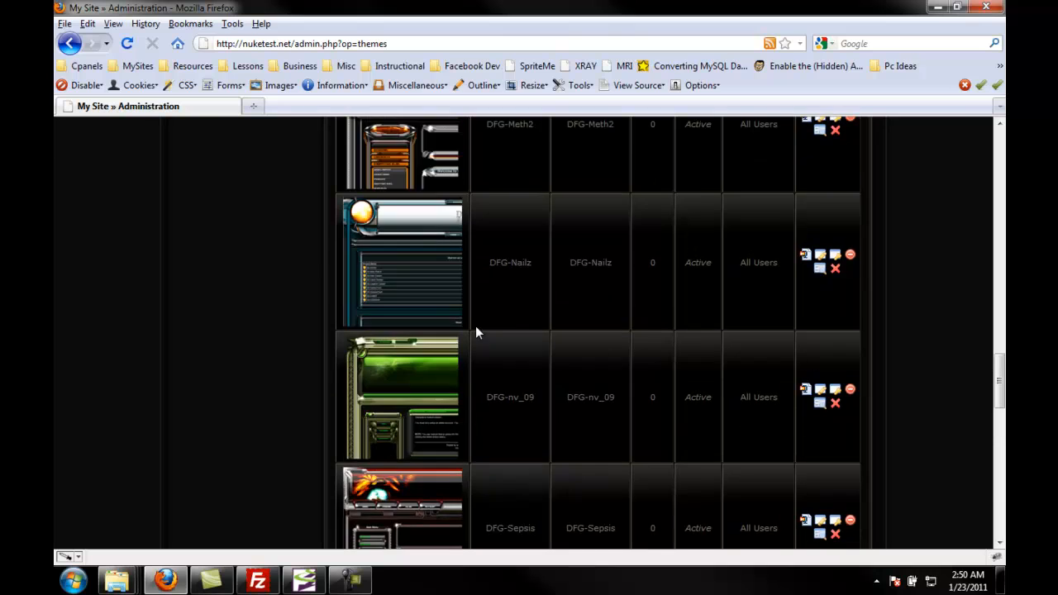
scroll(477, 332, up, 6)
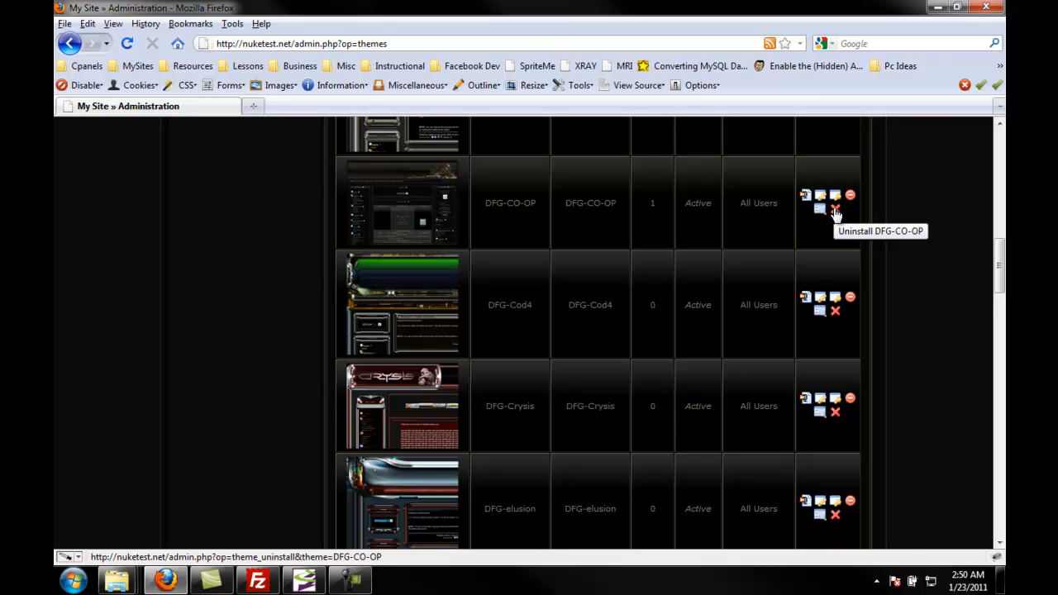
click(834, 208)
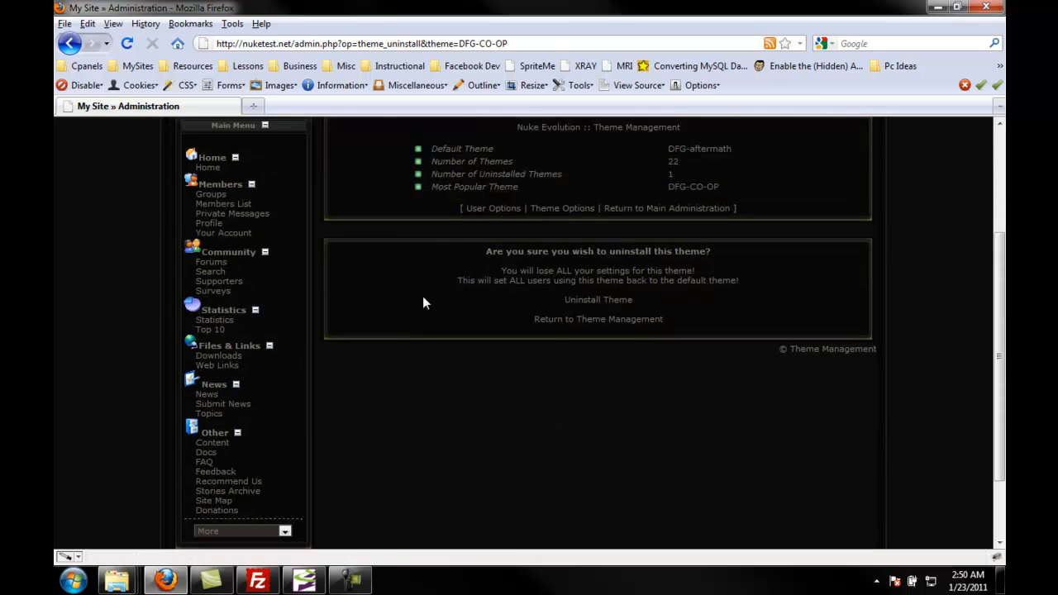
scroll(423, 296, down, 2)
click(585, 217)
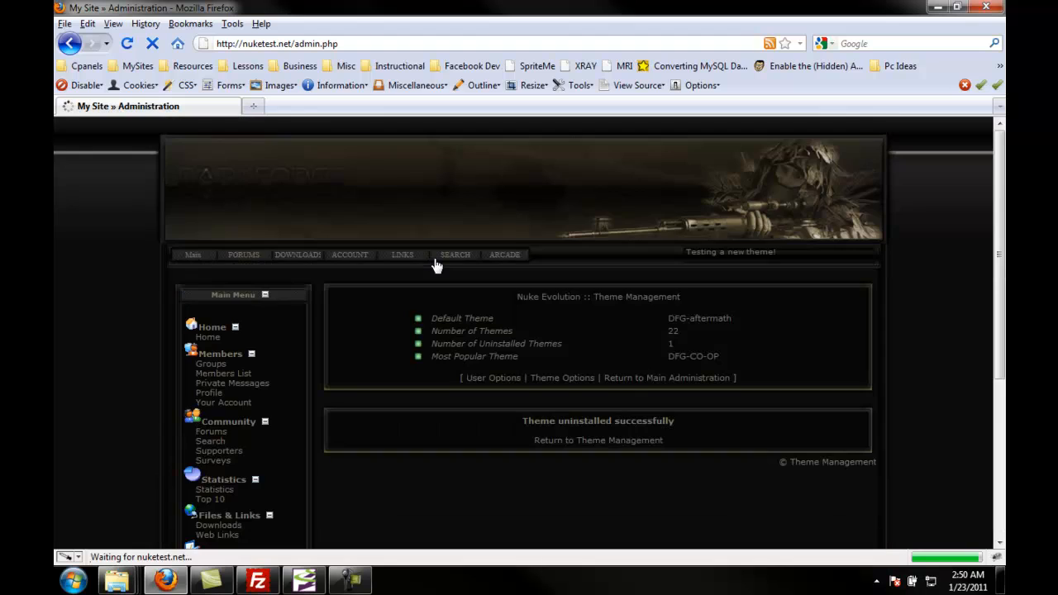
scroll(387, 360, down, 5)
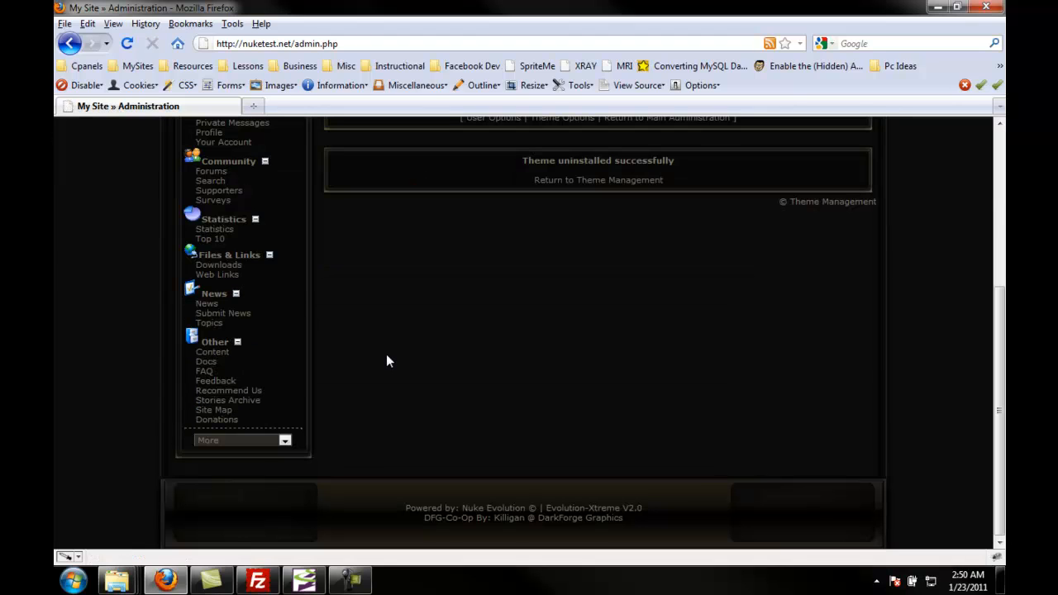
click(609, 182)
scroll(453, 341, down, 15)
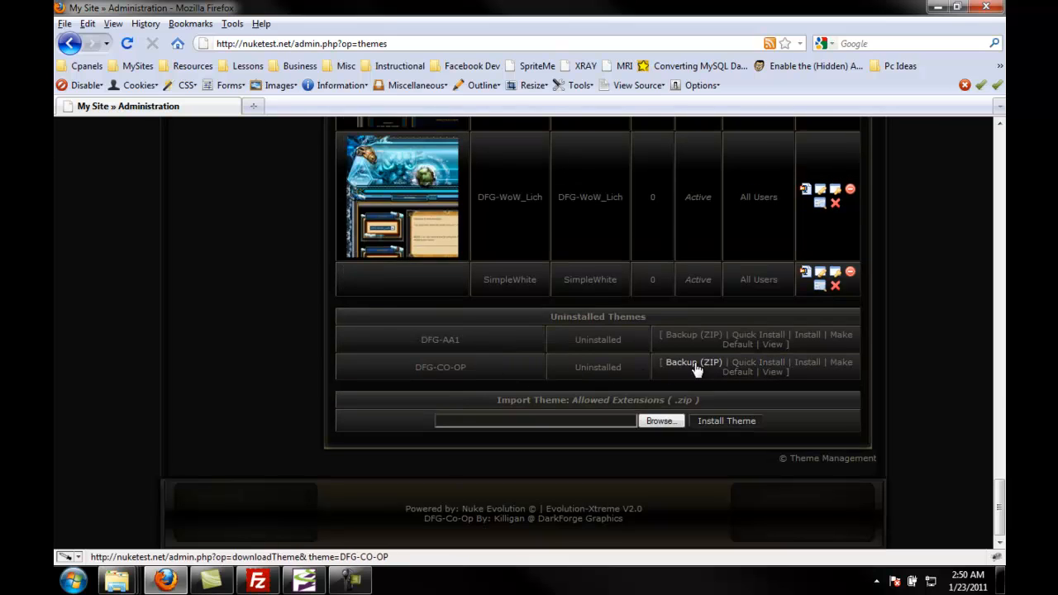
Step: Minimize the browser and close the FileZilla and Explorer windows
click(937, 7)
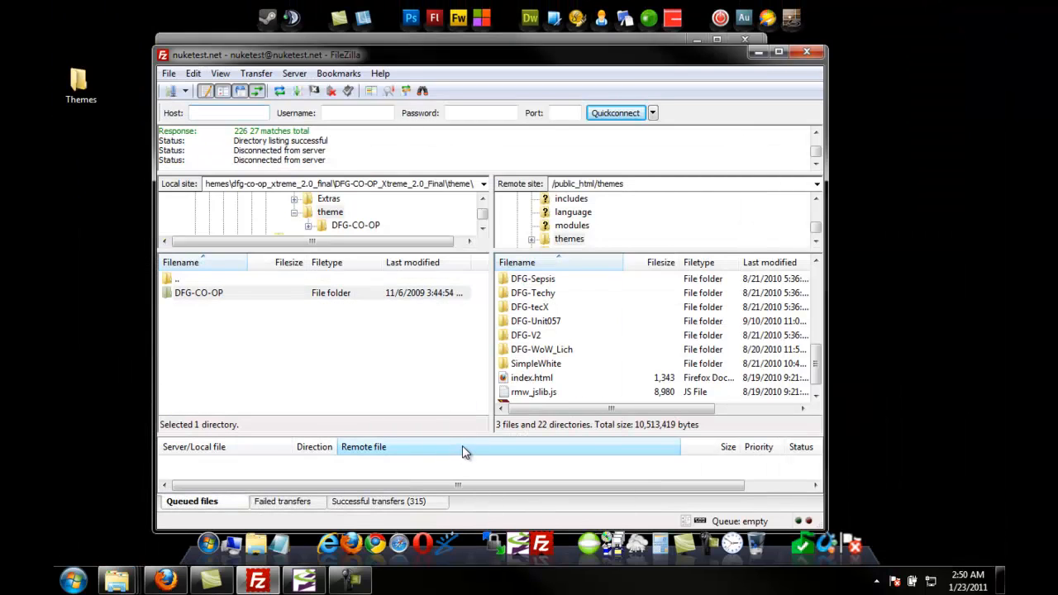
click(807, 52)
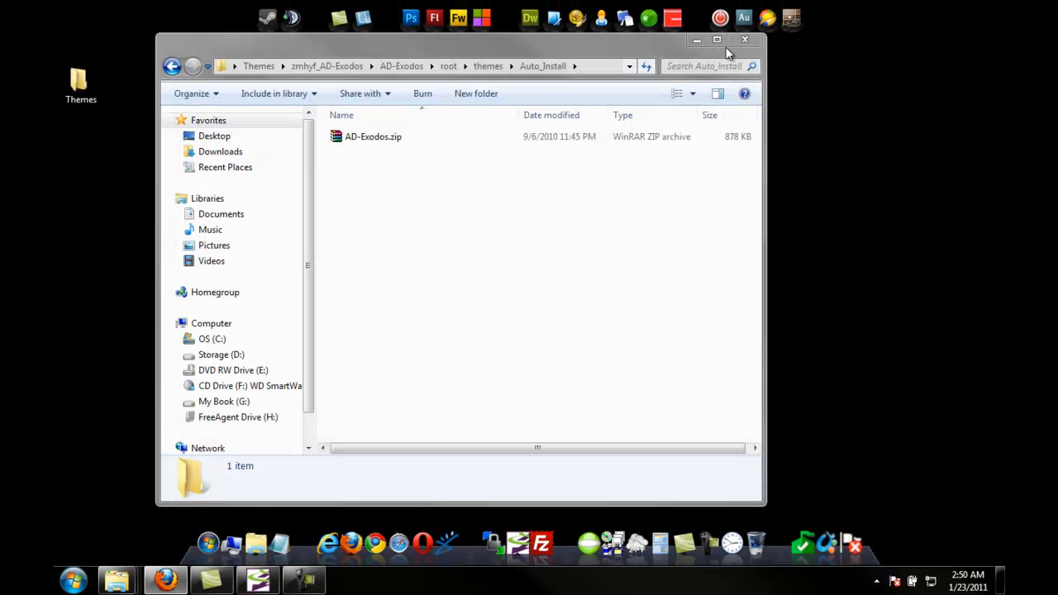
click(742, 40)
Step: Switch to WS_FTP Professional, refresh the local Themes folder, and open the remote /public_html/themes folder
click(258, 580)
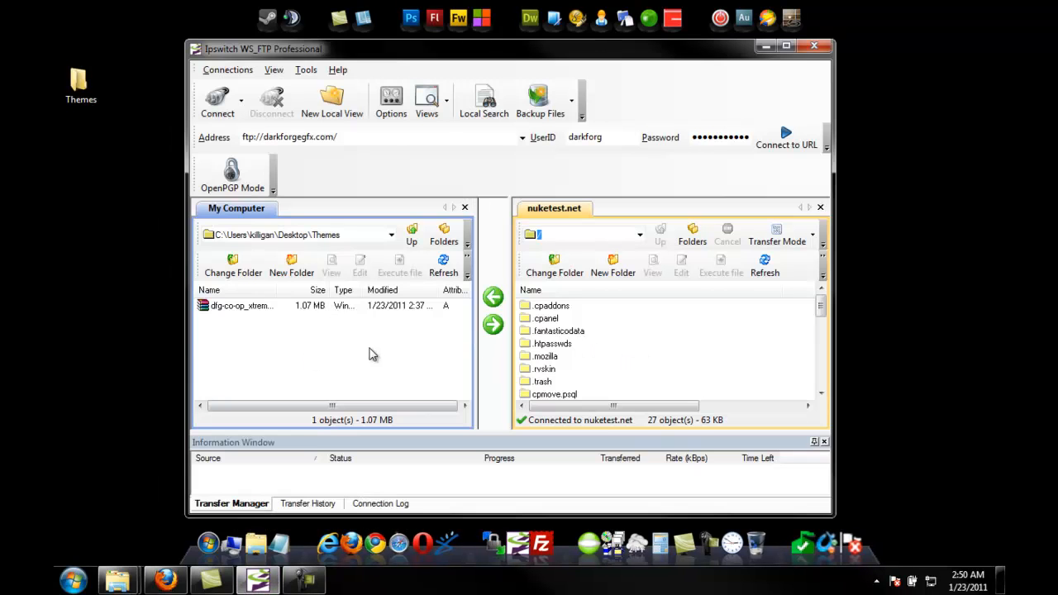
click(441, 264)
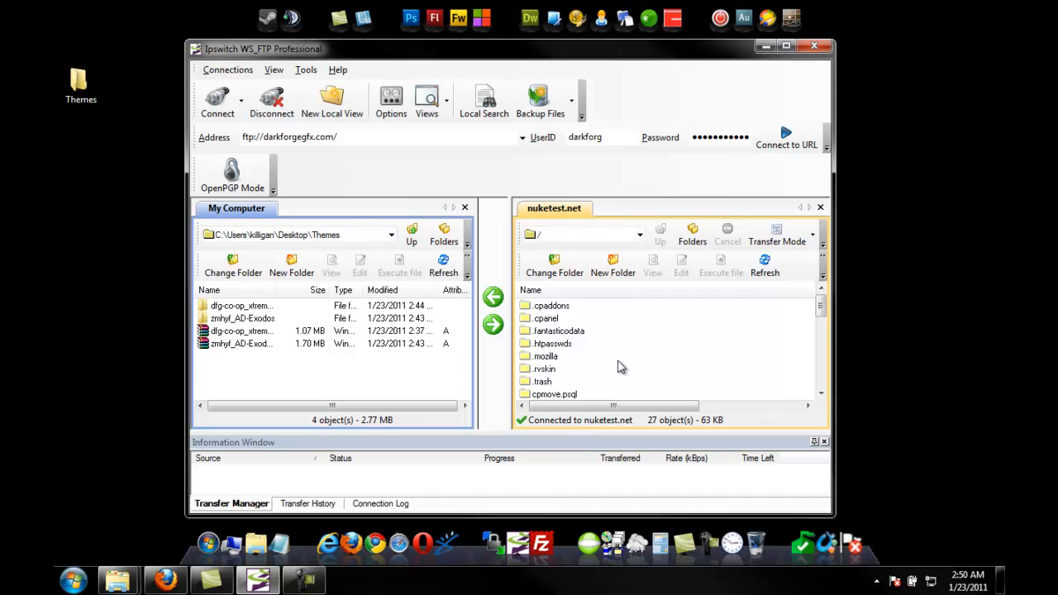
scroll(619, 366, down, 3)
double_click(567, 345)
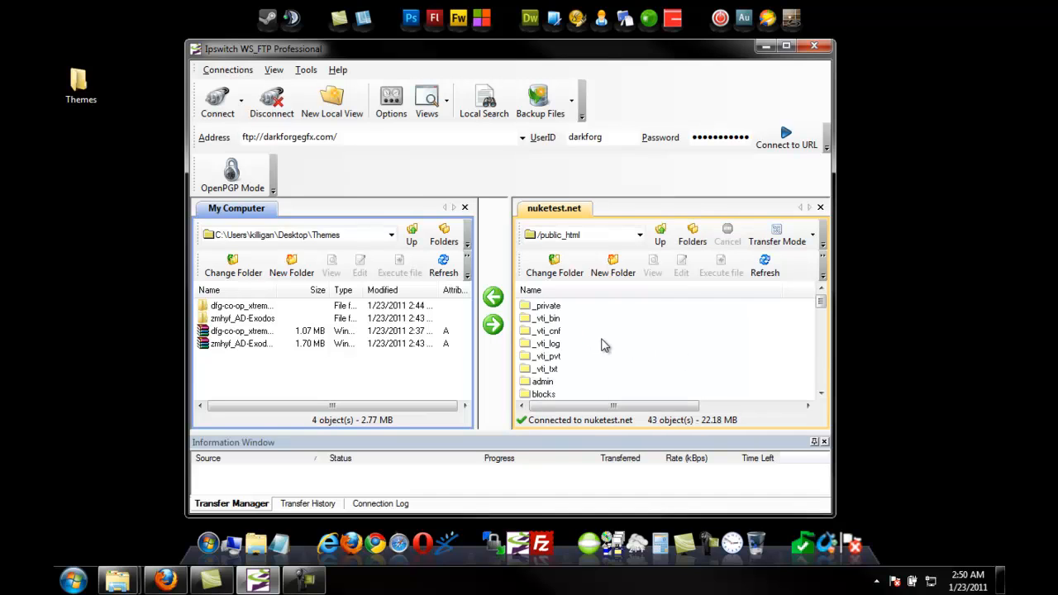
scroll(604, 345, down, 6)
click(550, 308)
double_click(550, 307)
scroll(619, 343, down, 4)
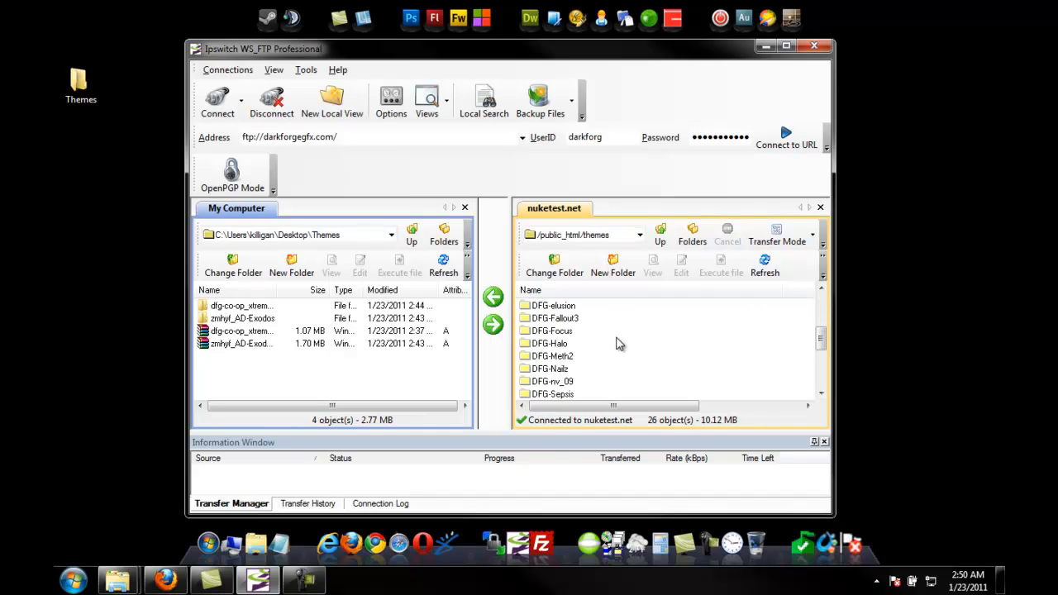
Step: Delete the DFG-CO-OP folder from the remote /public_html/themes folder
scroll(587, 364, down, 1)
scroll(587, 364, up, 2)
scroll(587, 363, up, 1)
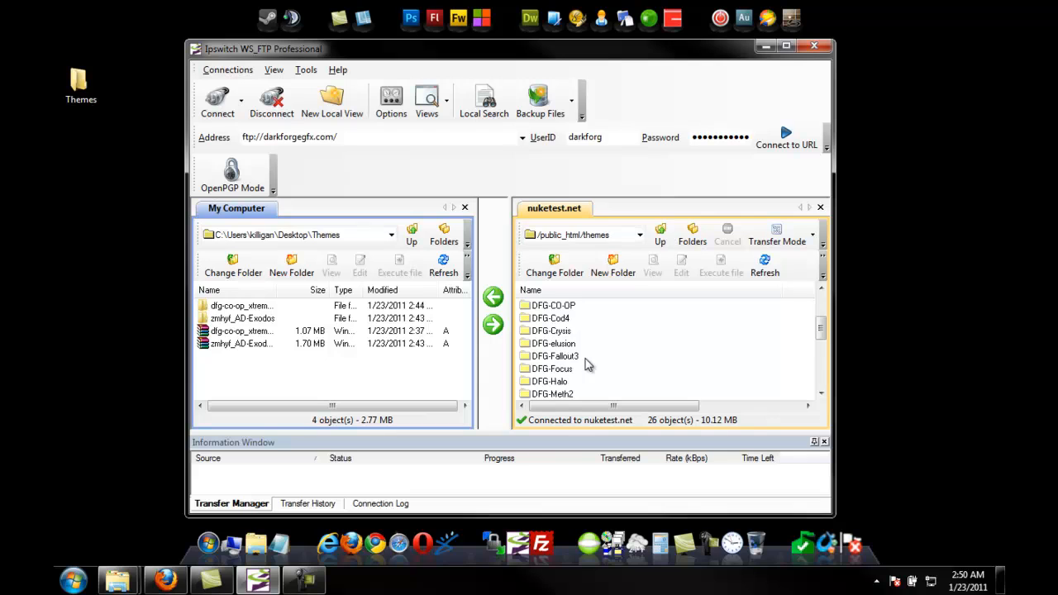
click(562, 305)
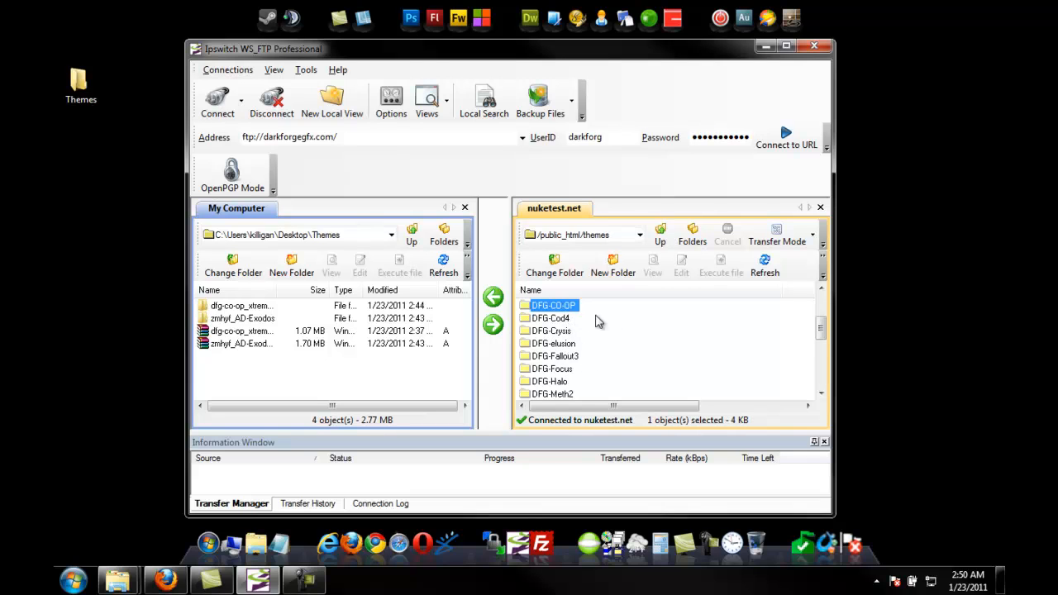
click(823, 275)
click(745, 293)
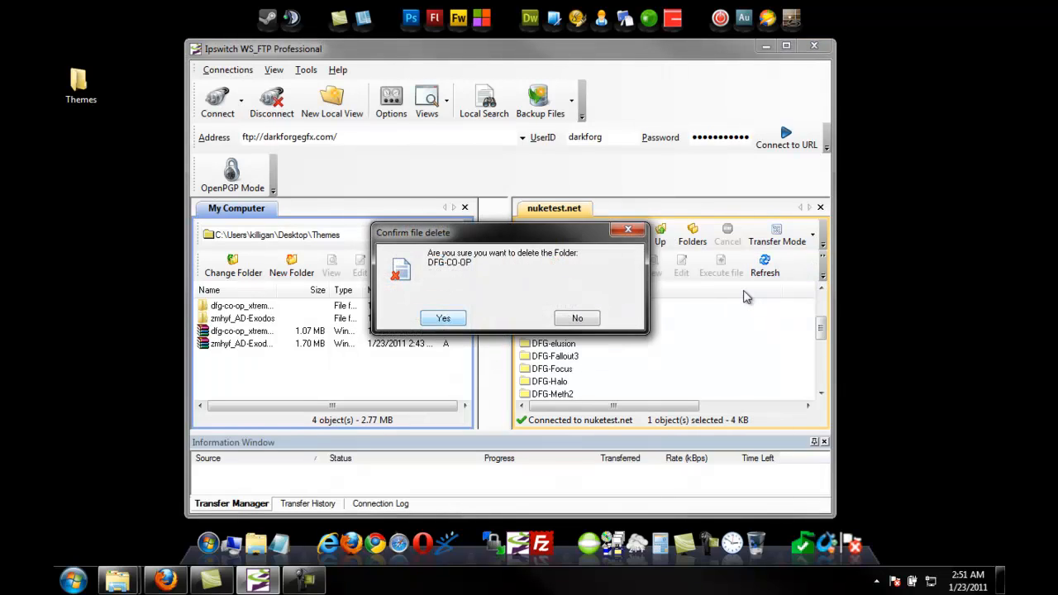
key(Return)
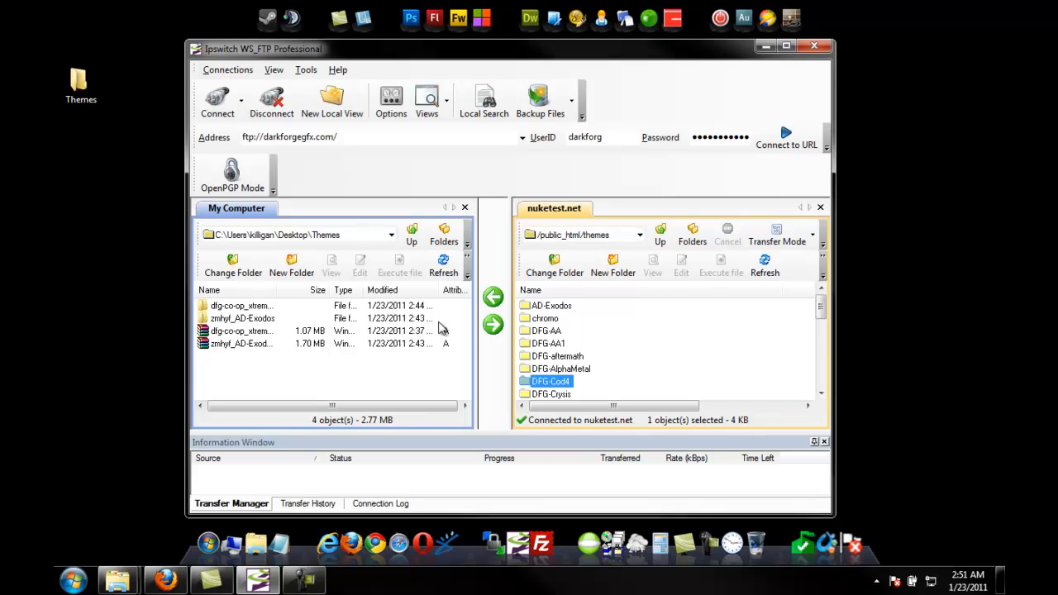
Step: Upload the DFG-CO-OP folder from the local dfg-co-op_xtreme_2.0_final theme folder to the remote themes folder
click(633, 328)
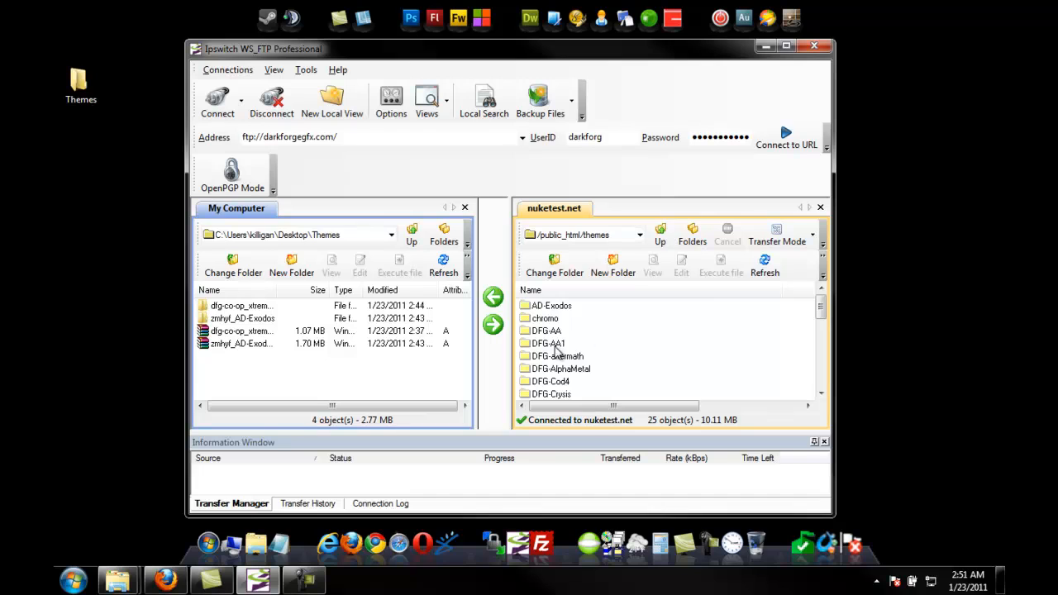
drag(514, 265, 520, 265)
double_click(240, 307)
double_click(237, 309)
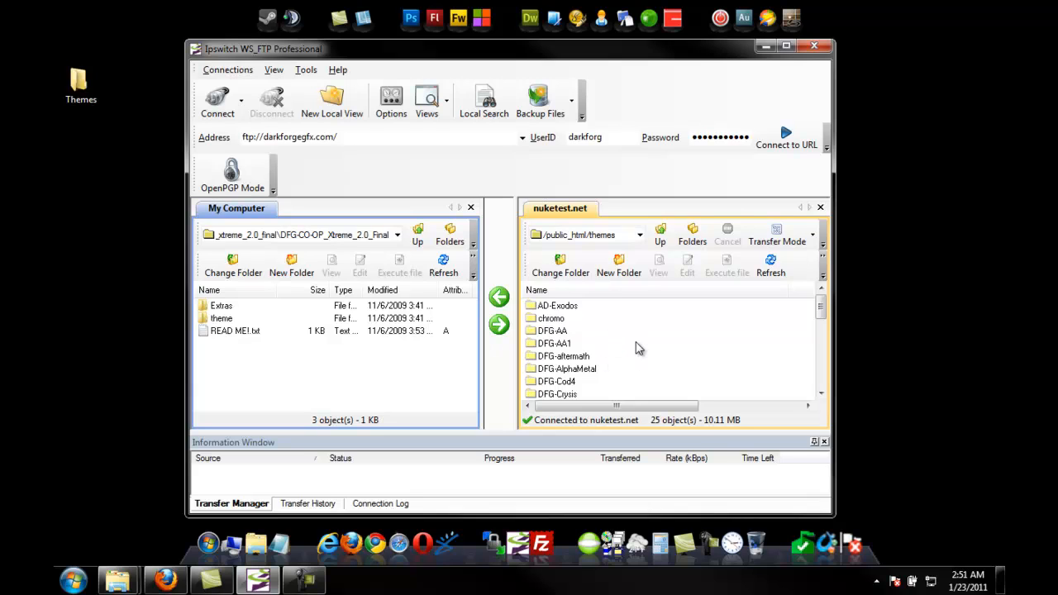
click(218, 318)
double_click(218, 319)
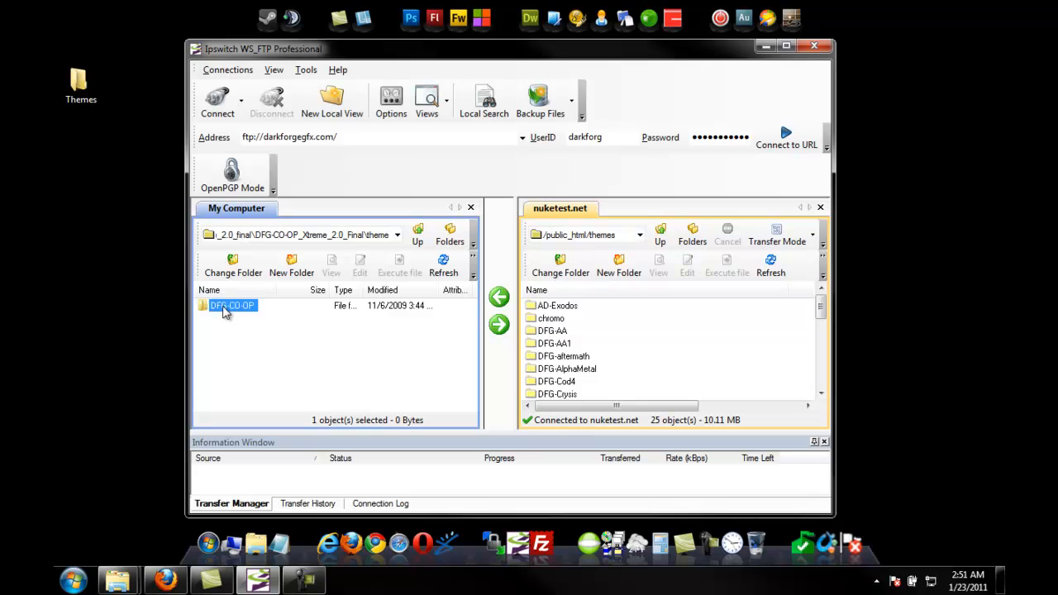
double_click(226, 309)
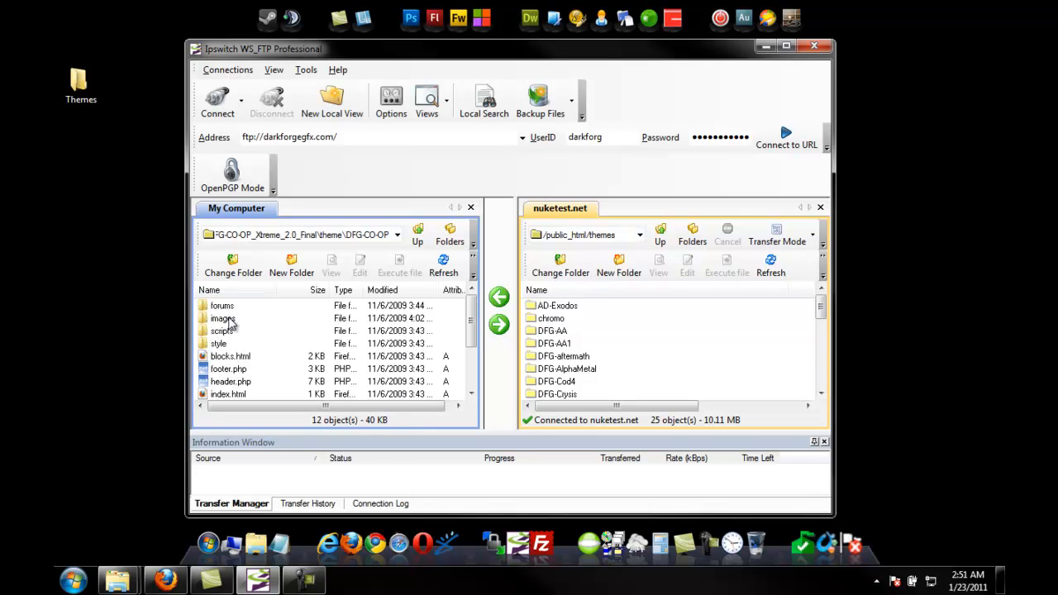
click(418, 237)
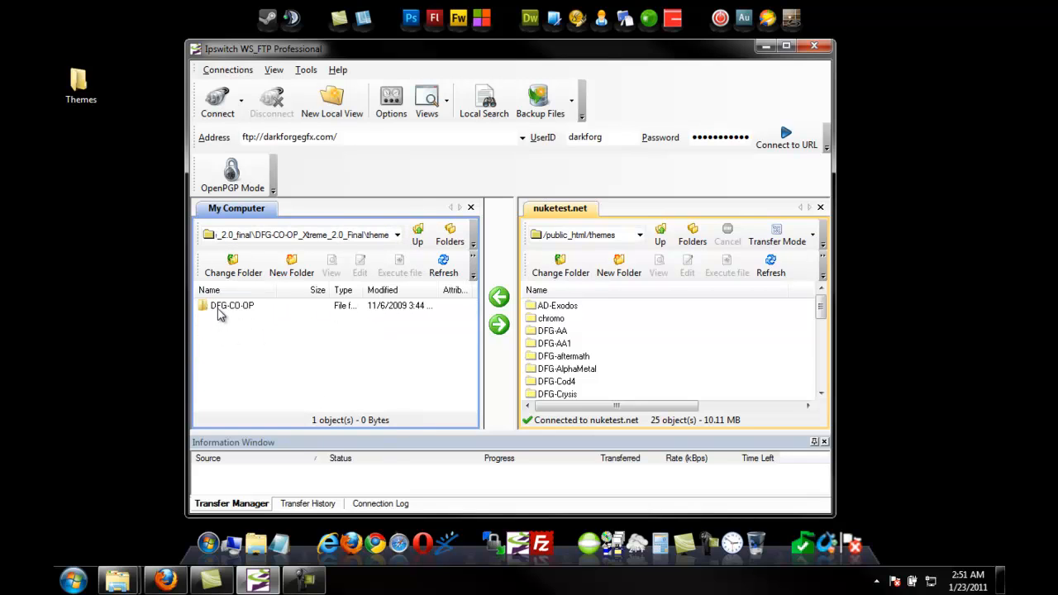
click(221, 307)
click(498, 324)
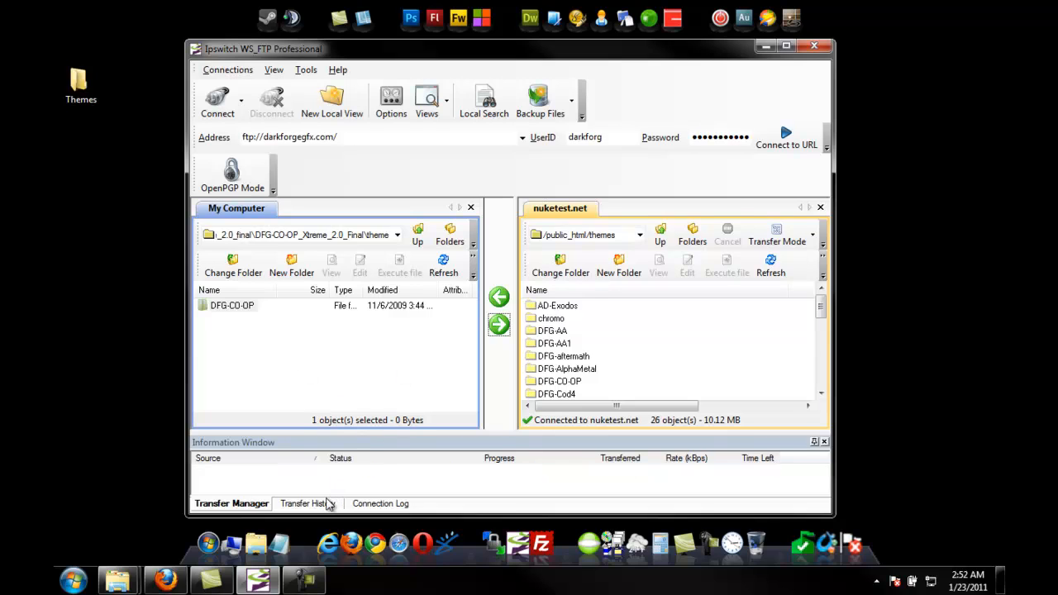
Step: Switch to the browser and Quick Install the DFG-CO-OP theme from the uninstalled themes list
click(168, 581)
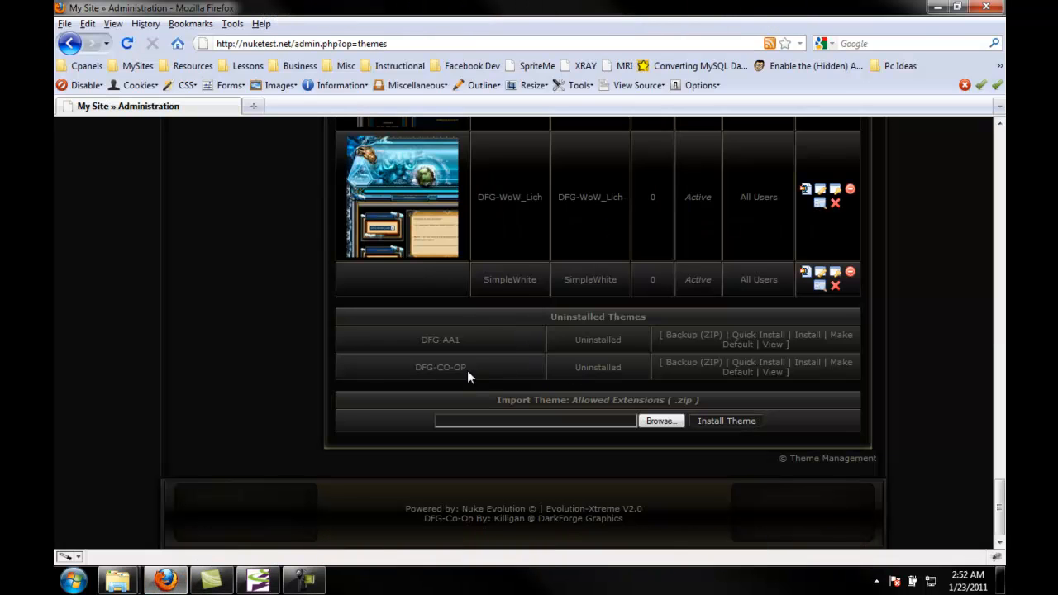
click(757, 363)
scroll(502, 364, down, 4)
scroll(505, 376, down, 5)
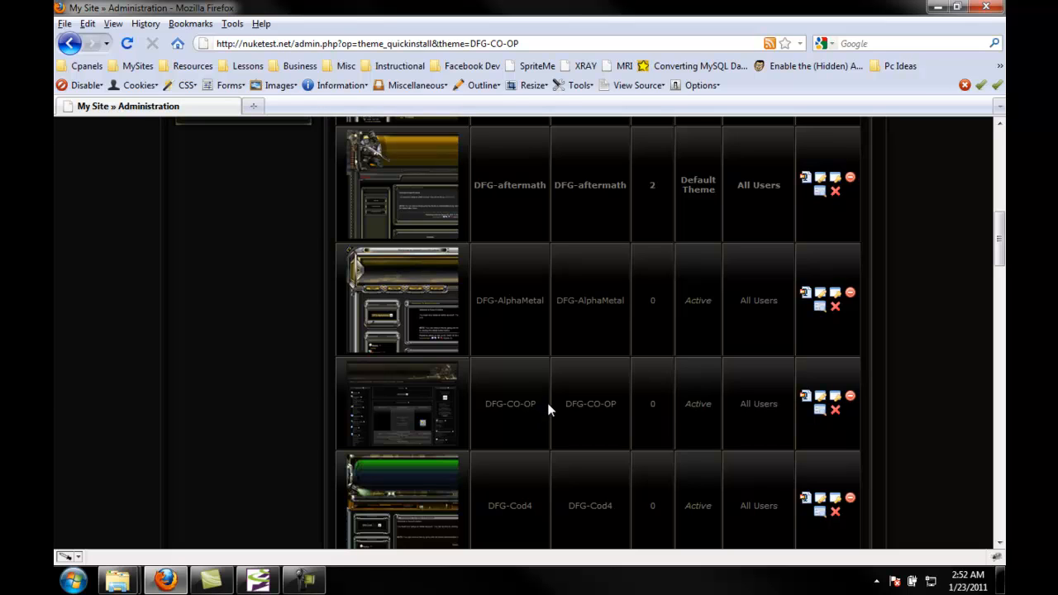
scroll(547, 402, up, 7)
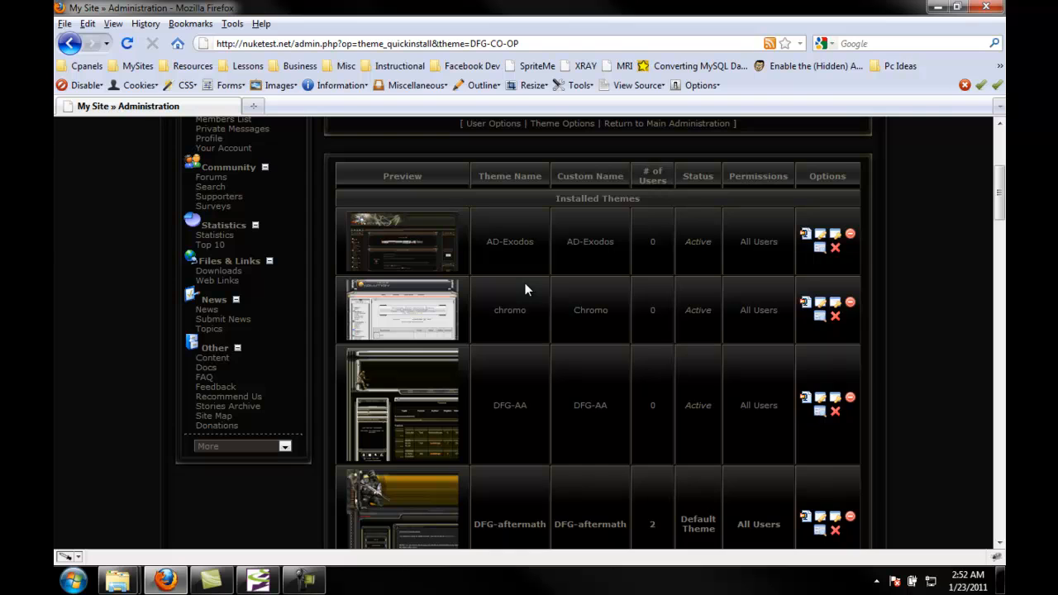
scroll(524, 295, down, 5)
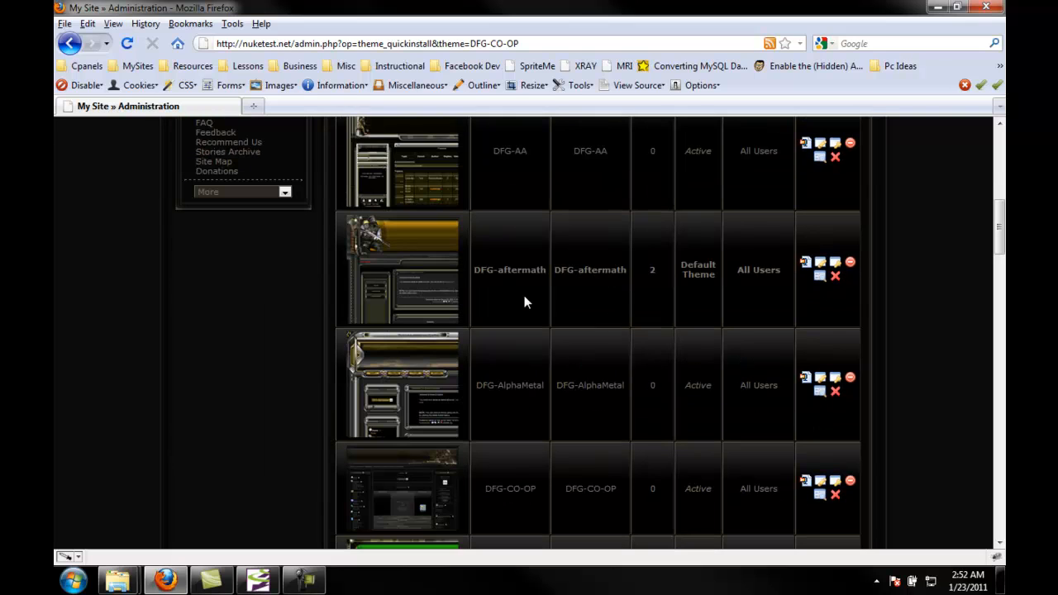
scroll(524, 302, down, 3)
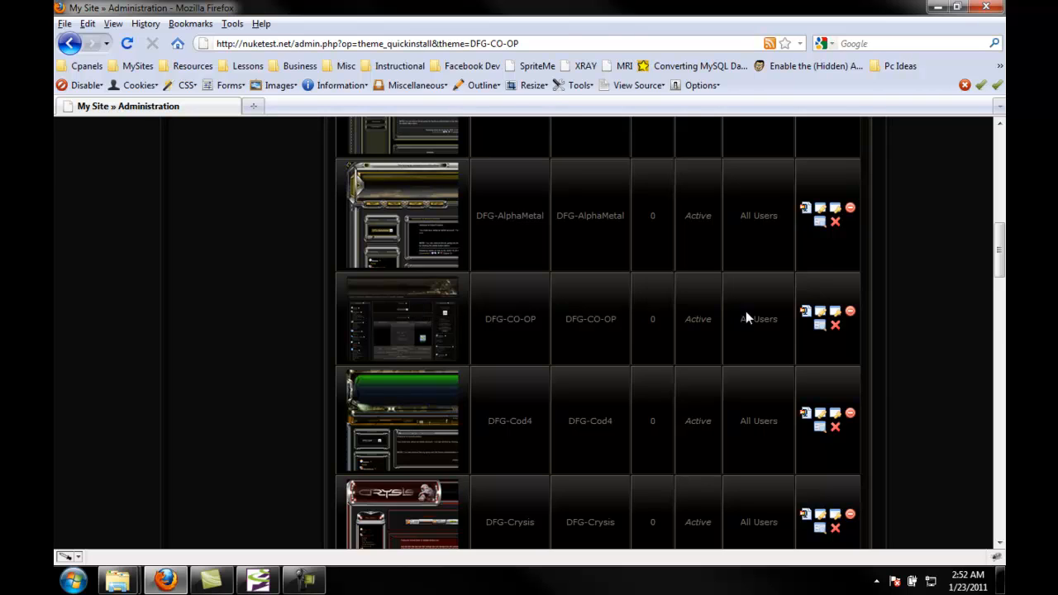
Step: Back up the DFG-CO-OP theme as a ZIP saved to the desktop Themes folder, then minimize the browser
click(805, 315)
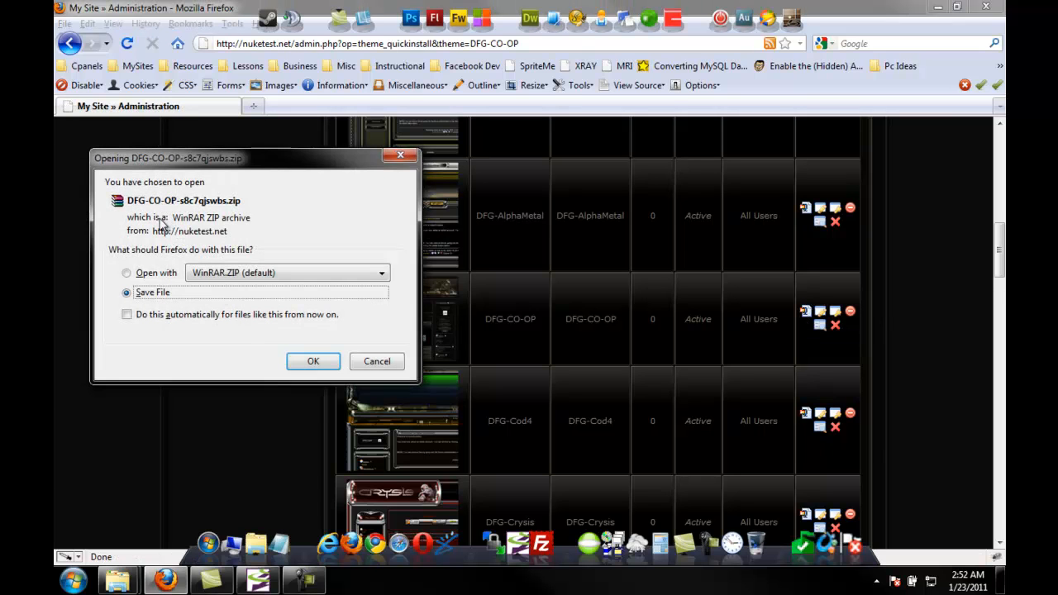
click(304, 351)
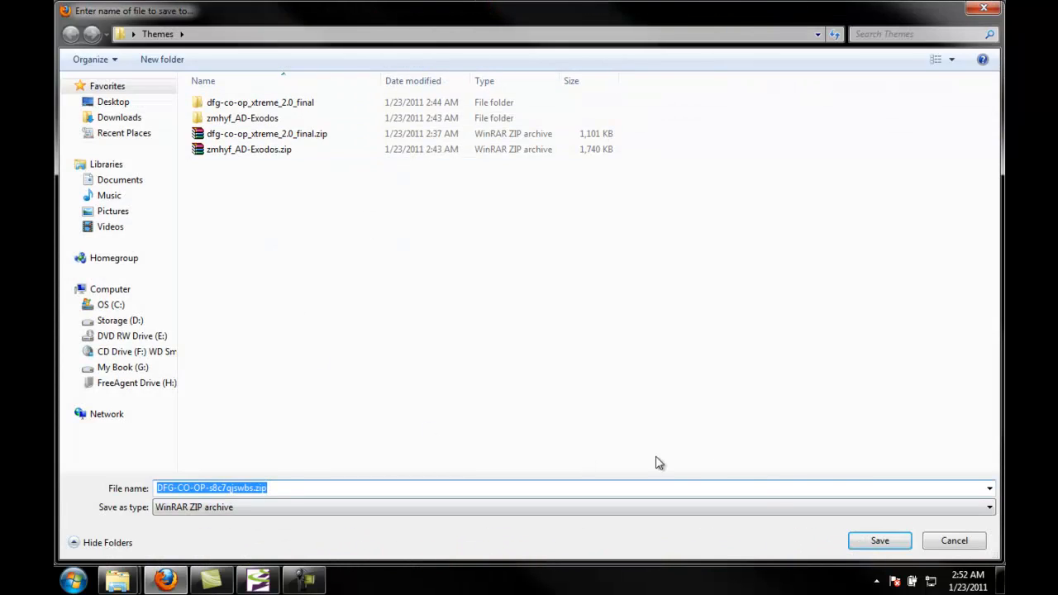
click(879, 544)
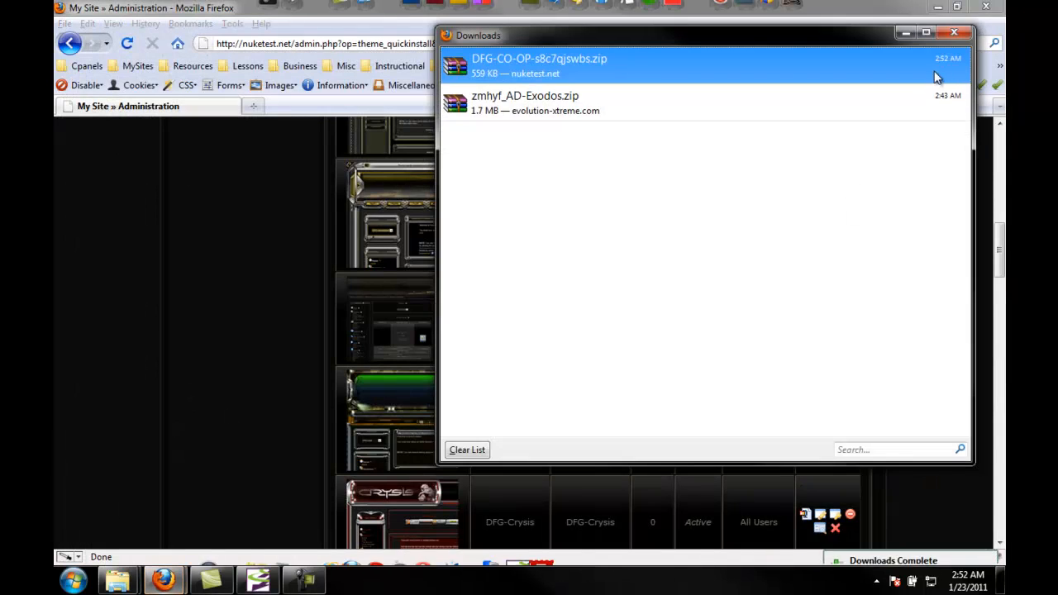
click(953, 32)
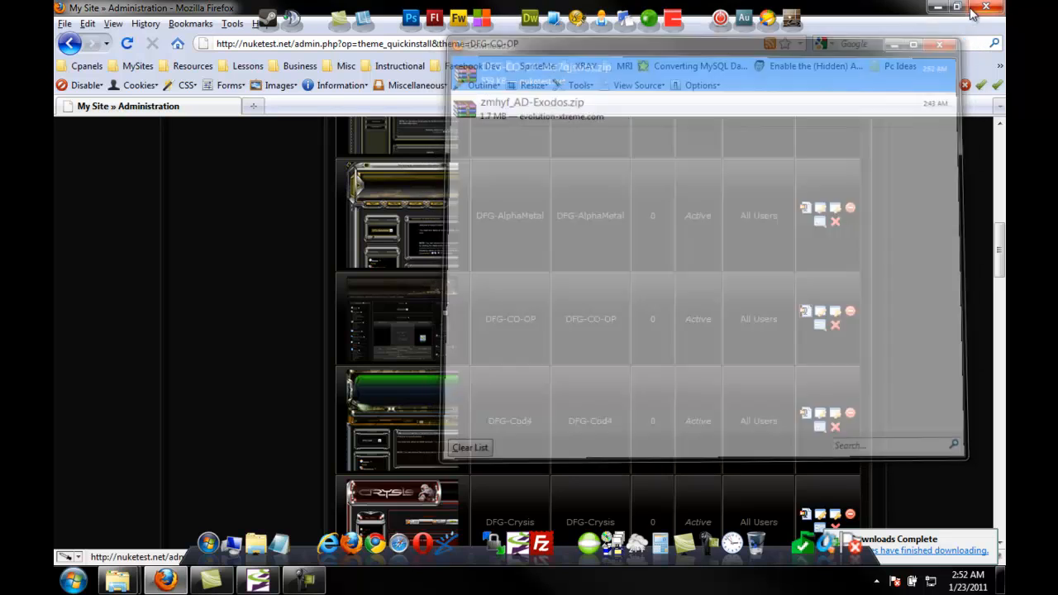
click(973, 10)
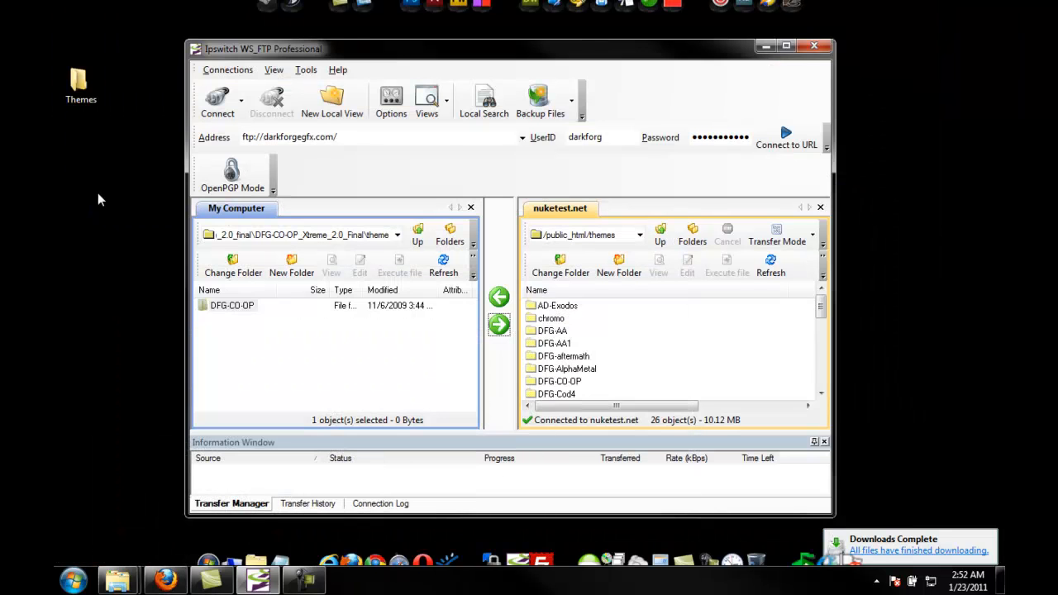
Step: Open the downloaded DFG-CO-OP backup ZIP and extract it into the Themes folder
double_click(89, 83)
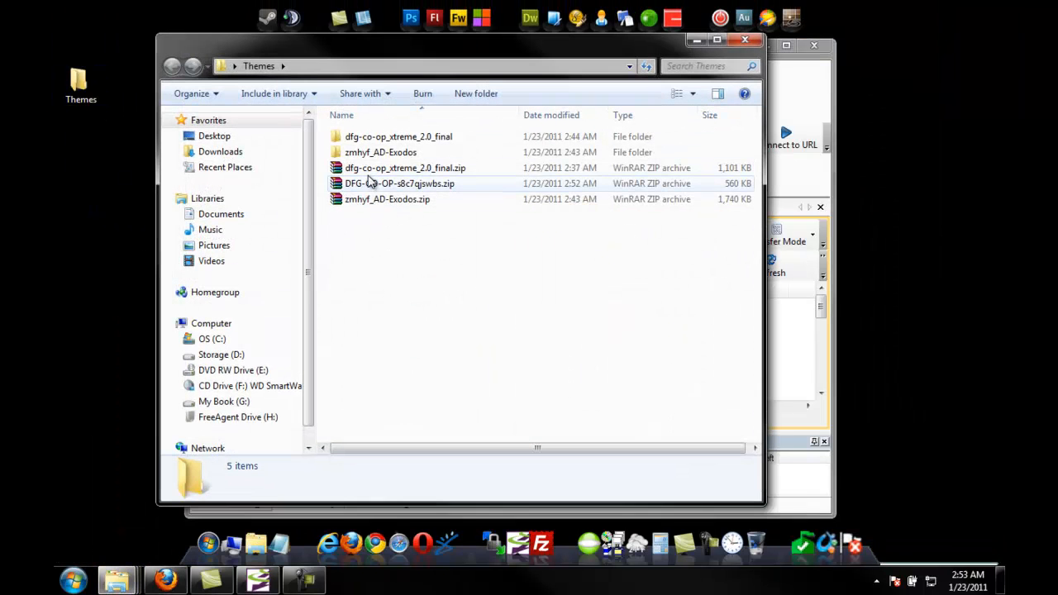
double_click(369, 185)
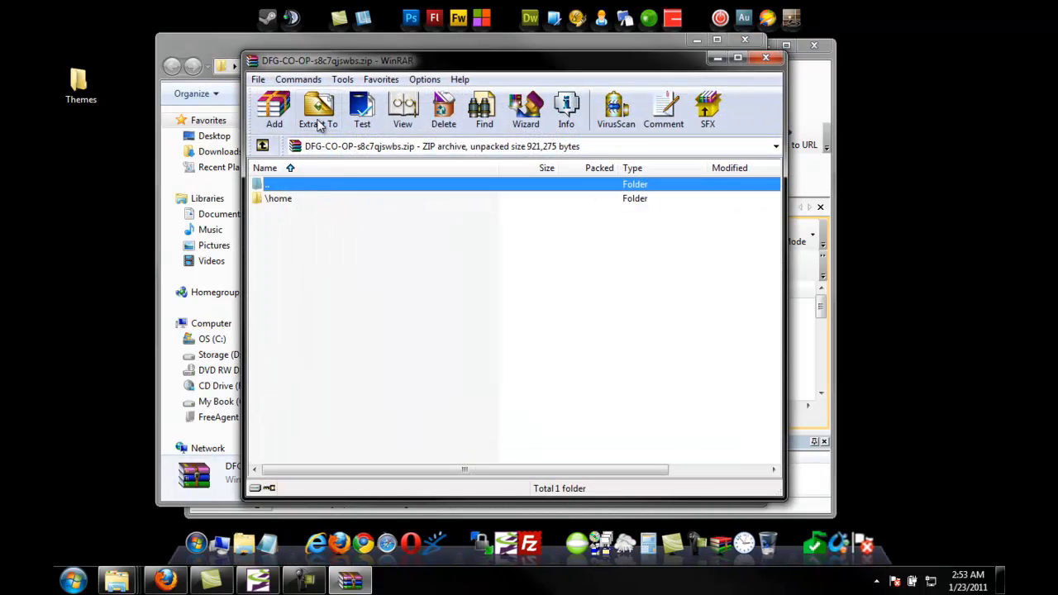
click(320, 122)
key(Return)
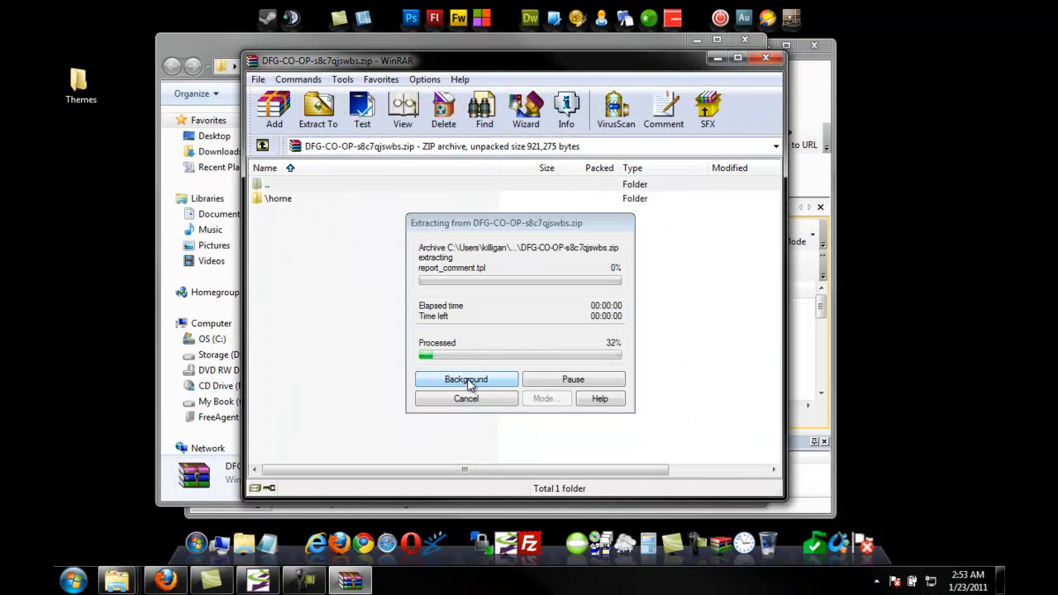
click(765, 59)
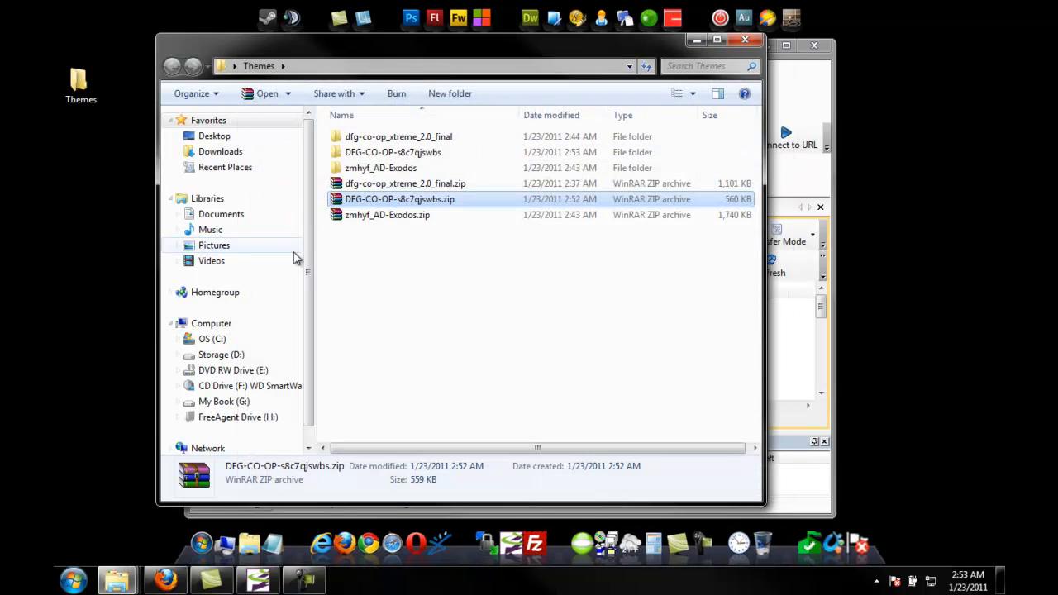
Step: Browse through the extracted backup folders down to the DFG-CO-OP theme files
double_click(369, 155)
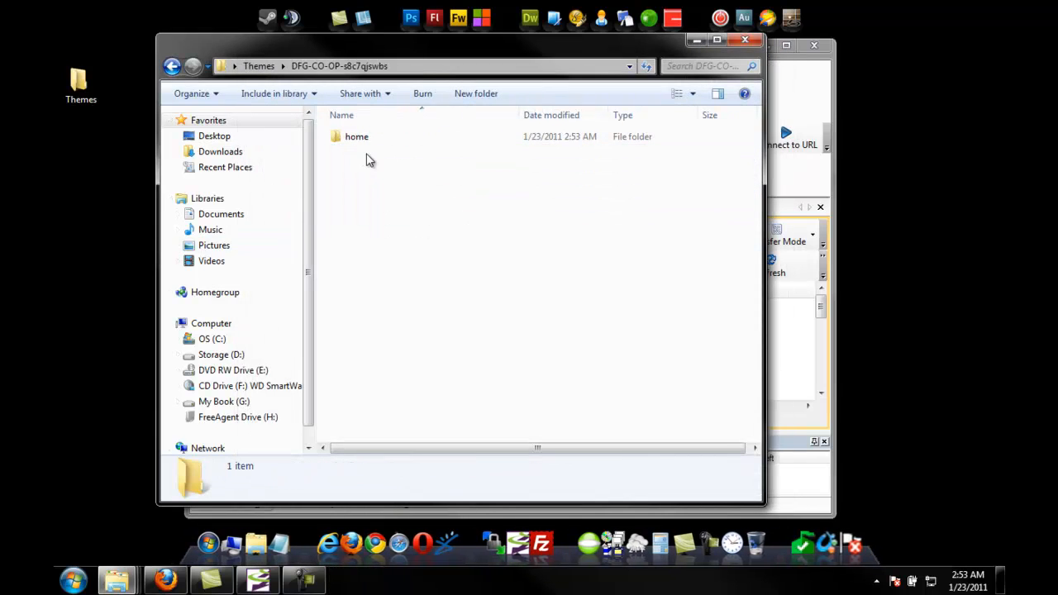
double_click(358, 138)
double_click(361, 139)
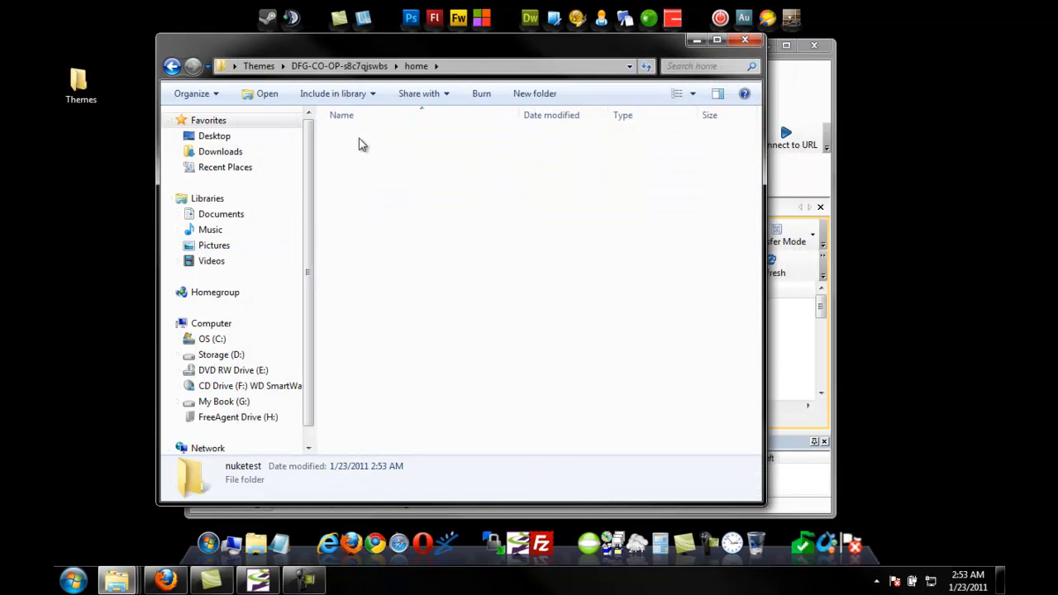
double_click(359, 141)
click(354, 142)
double_click(354, 142)
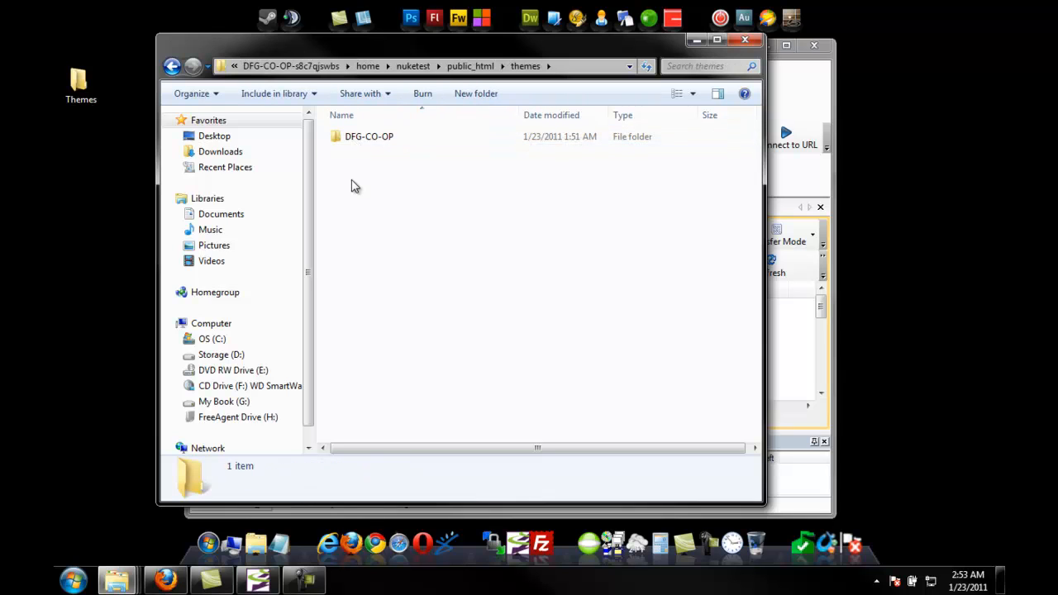
double_click(355, 140)
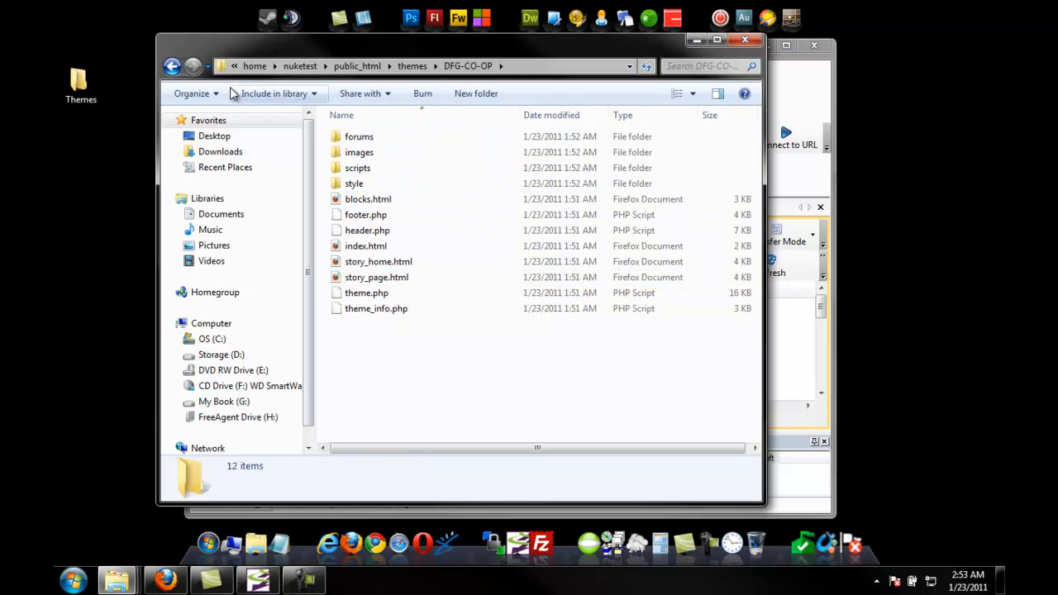
click(172, 66)
right_click(338, 140)
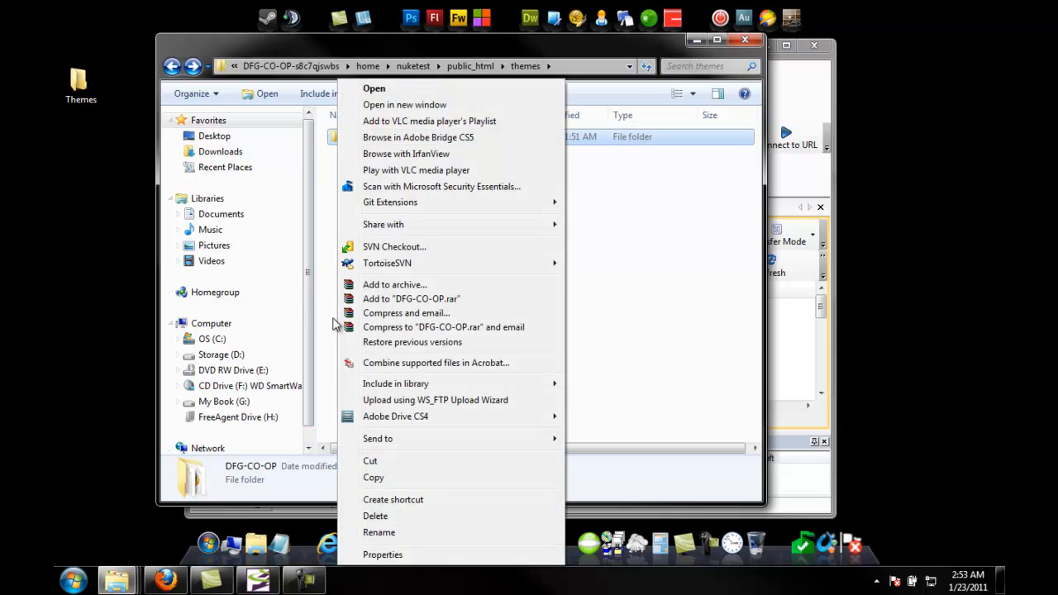
click(626, 228)
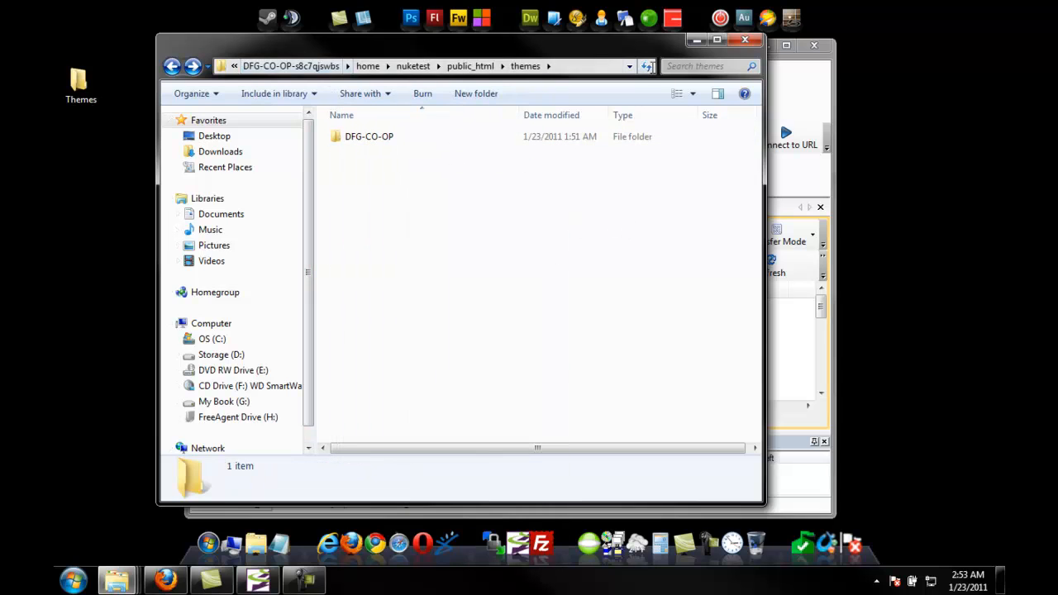
Step: Close the Explorer window and the WS_FTP Professional window
click(747, 42)
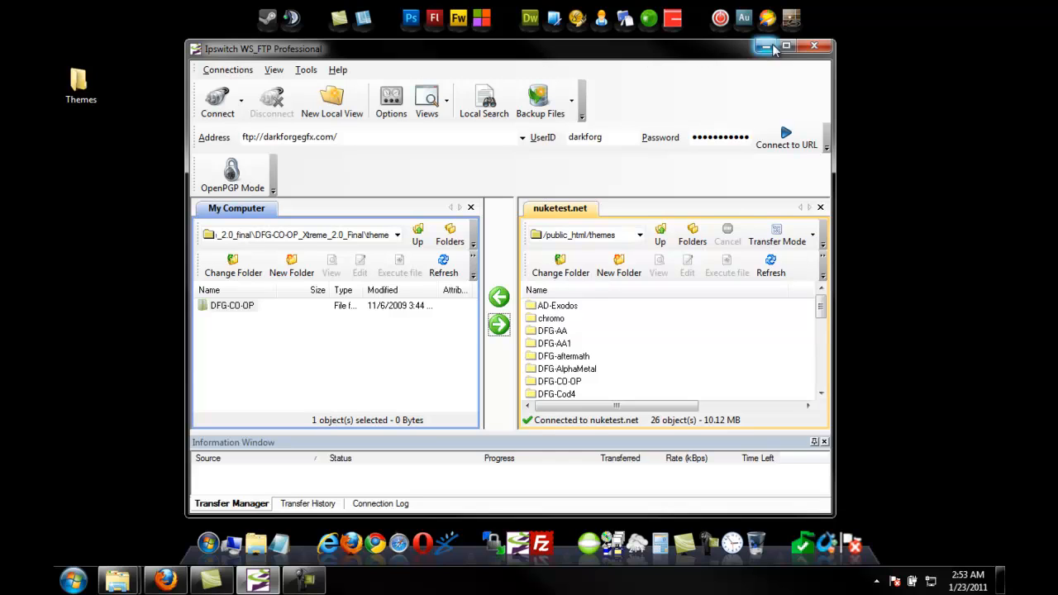
click(816, 47)
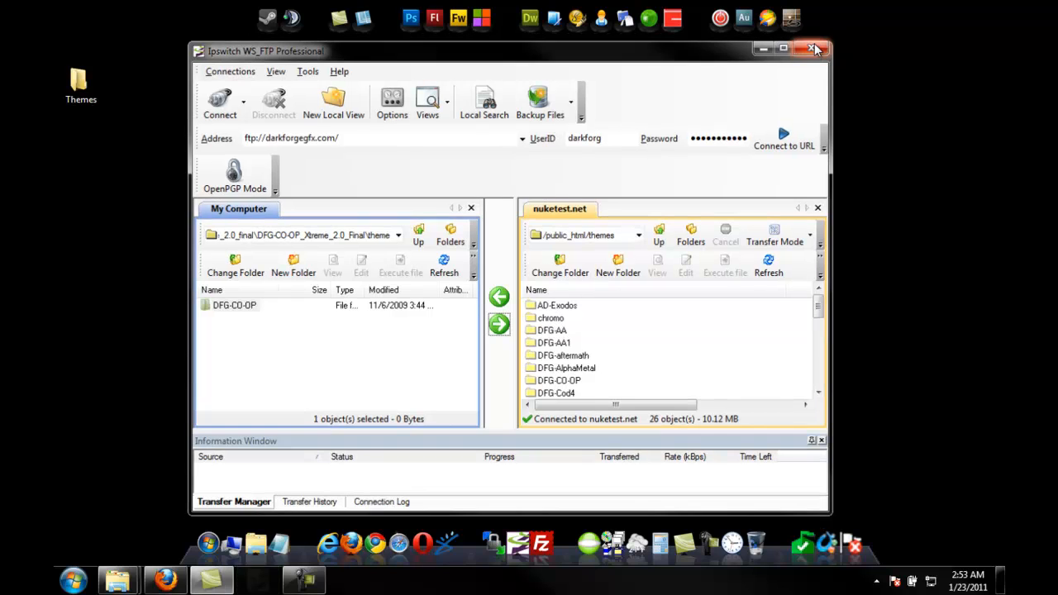